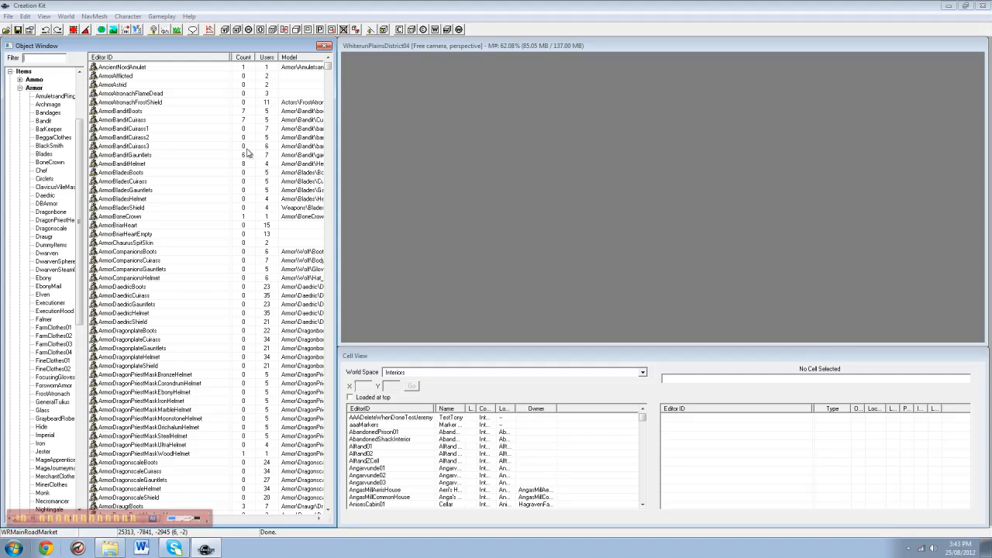
Create a new actor record in the Actor category and give it the ID MarAhkhamSilus
drag(80, 173, 80, 124)
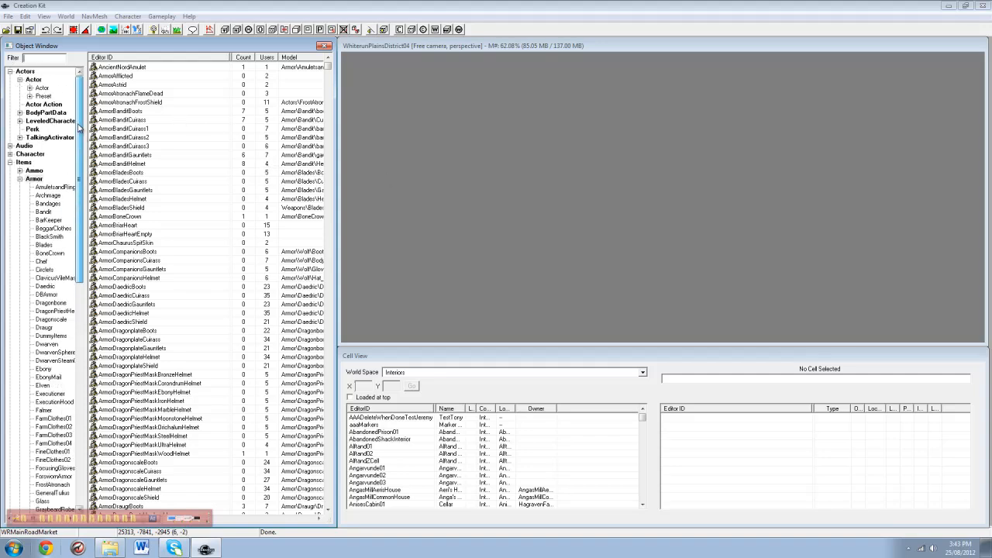
click(42, 88)
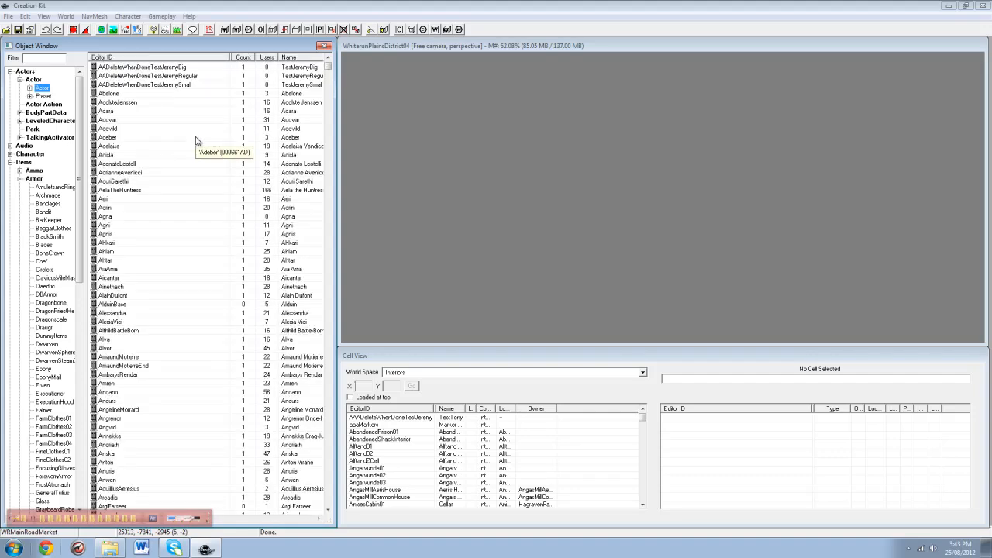
right_click(197, 140)
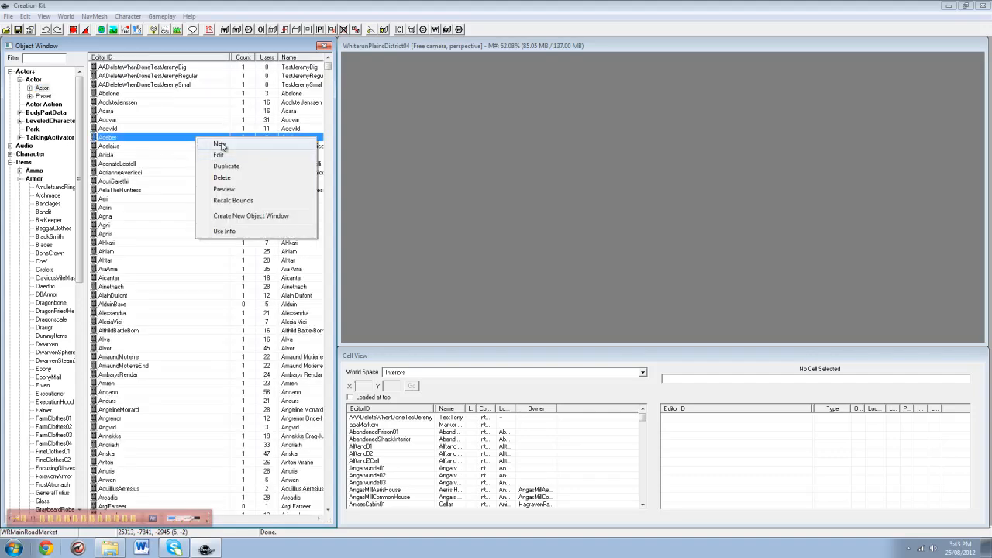
click(220, 144)
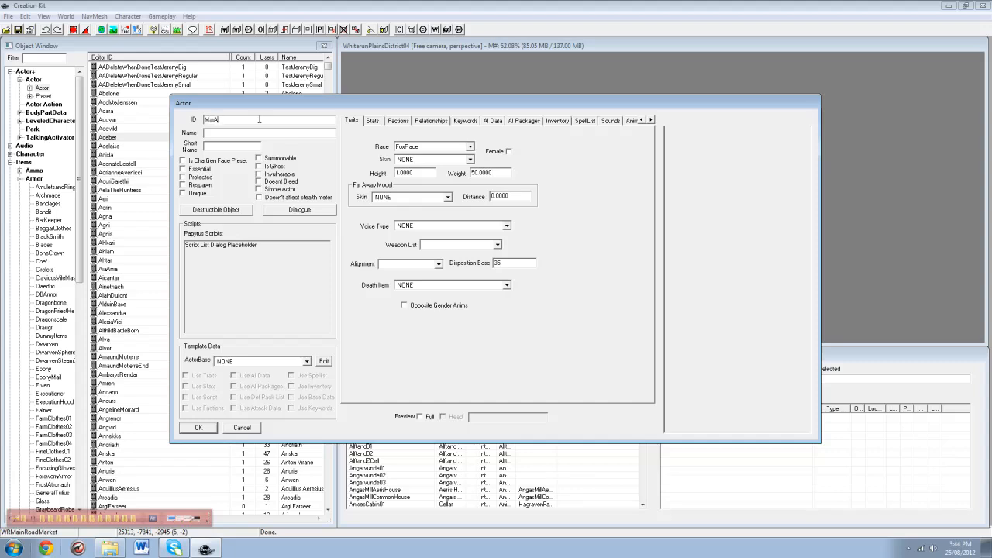
text(hkhamSilus)
Name the actor "Ahkham Silus" and set the short name to "Ahkham"
click(244, 133)
text(Ar)
text(kham)
text(kha)
text(A)
Flag the actor as Essential and Unique, and turn on the full-body preview
click(183, 168)
click(182, 193)
click(419, 417)
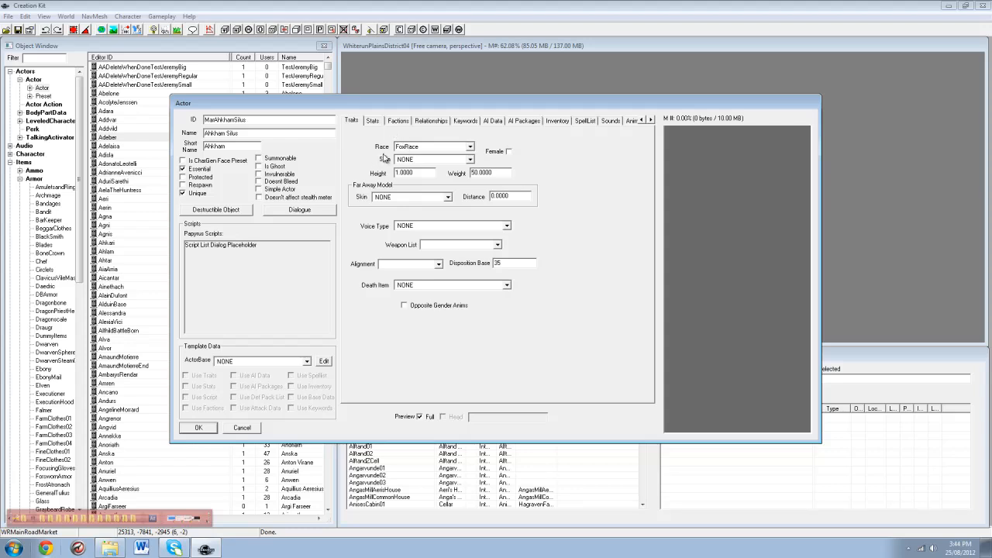
Set the actor's race to ImperialRace
click(429, 147)
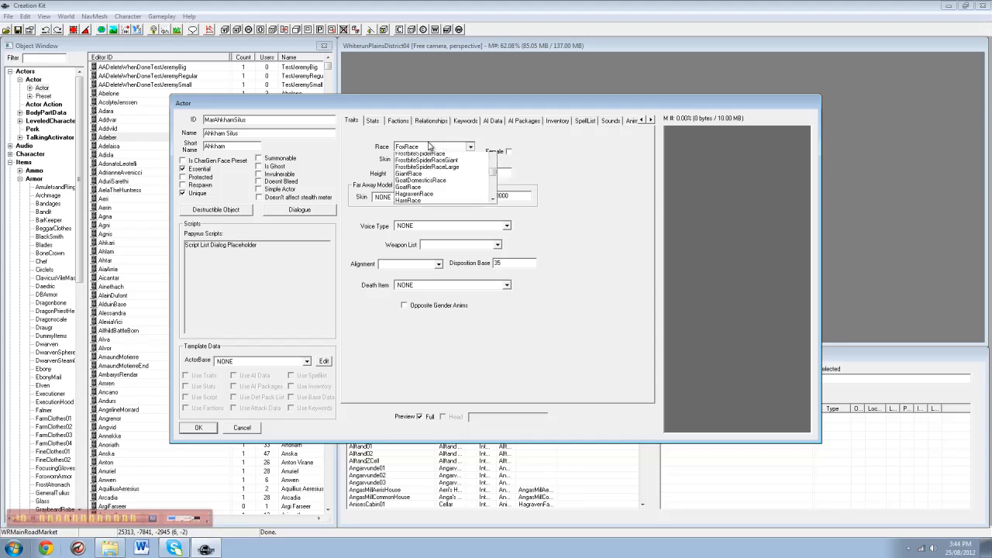
scroll(431, 176, down, 15)
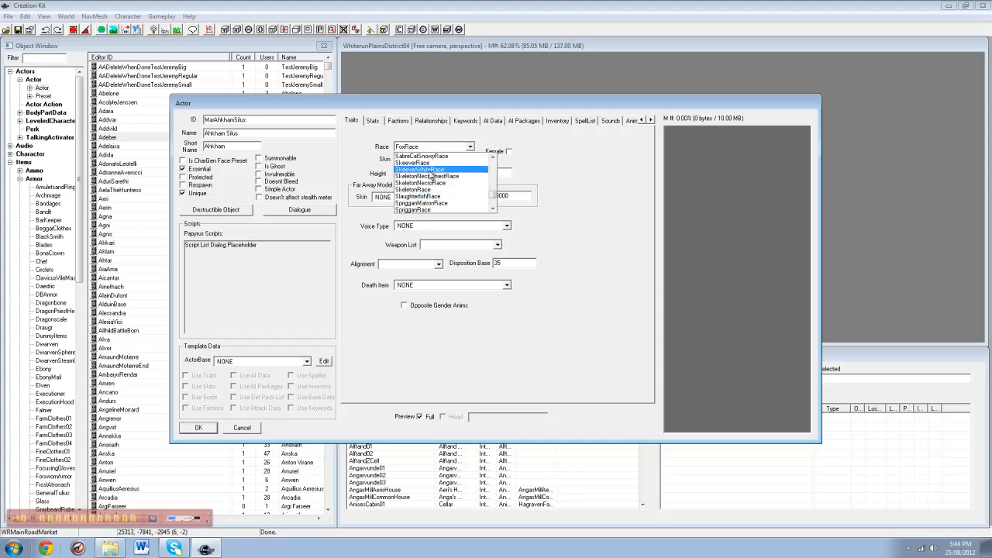
scroll(430, 177, down, 3)
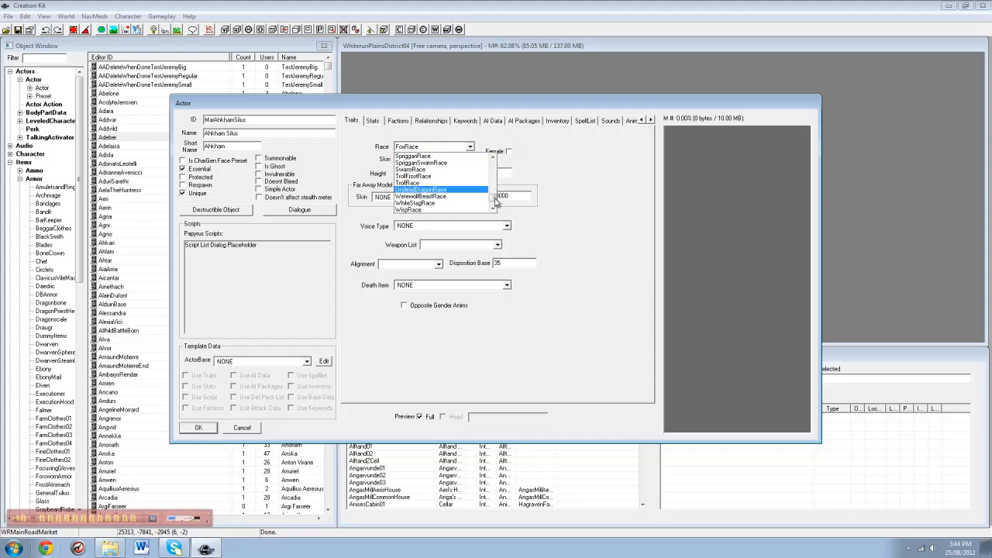
scroll(494, 200, up, 12)
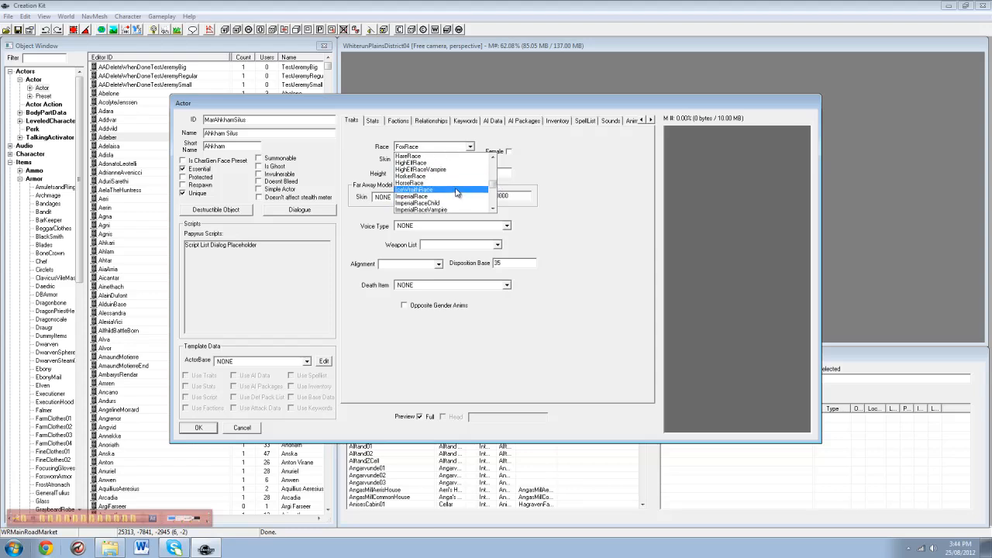
click(440, 196)
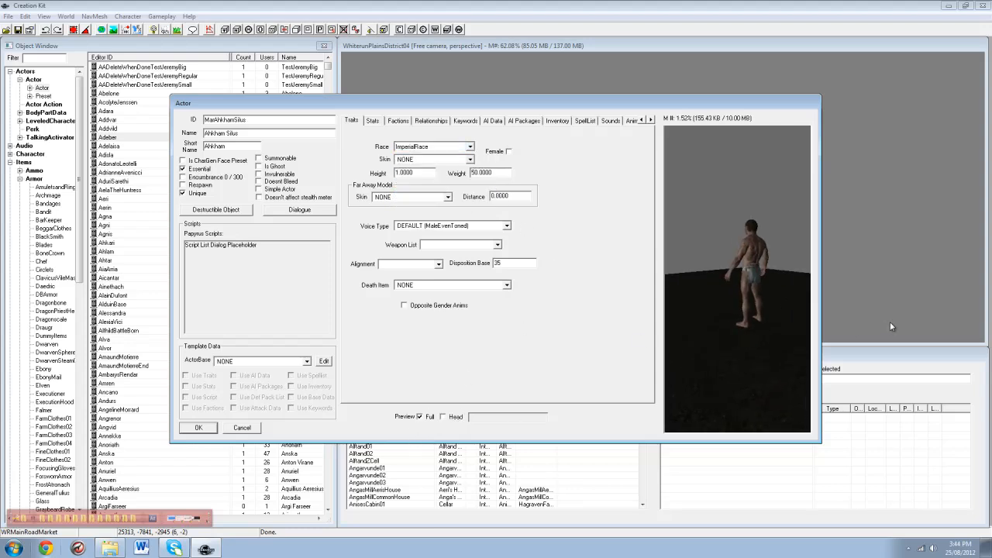
Make the actor female and frame the whole figure larger in the preview
click(509, 151)
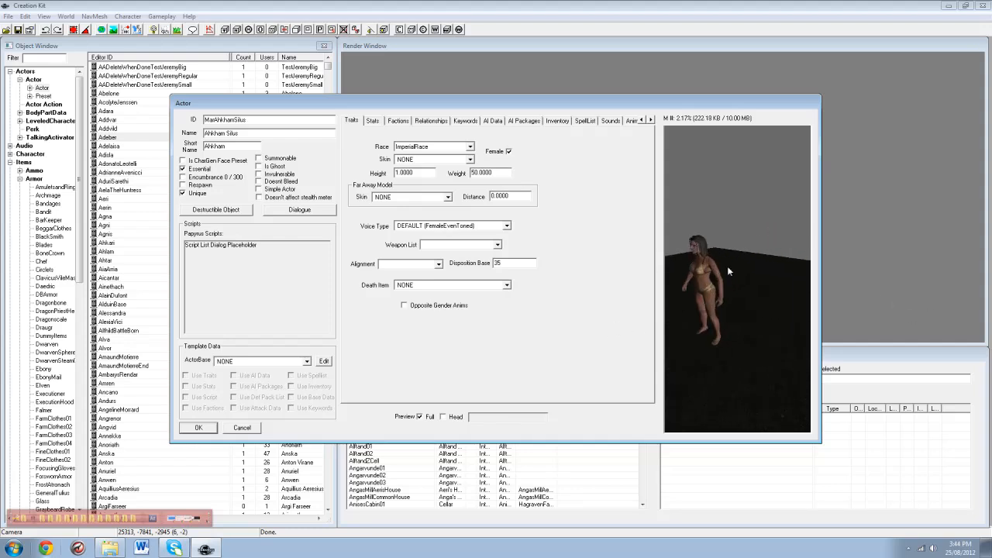
scroll(727, 266, up, 3)
drag(727, 266, 763, 298)
right_drag(763, 298, 728, 279)
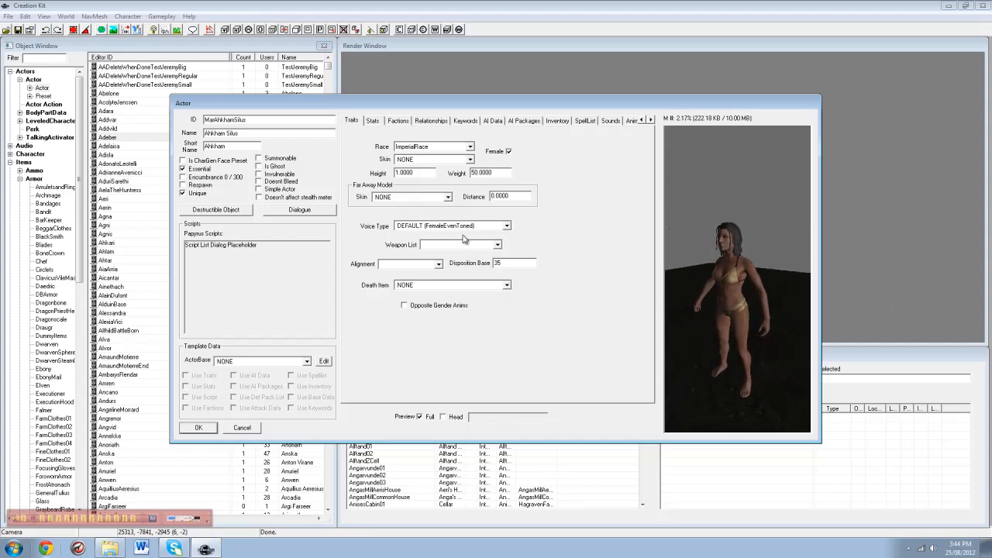
Set the actor's voice type to FemaleNord
click(469, 225)
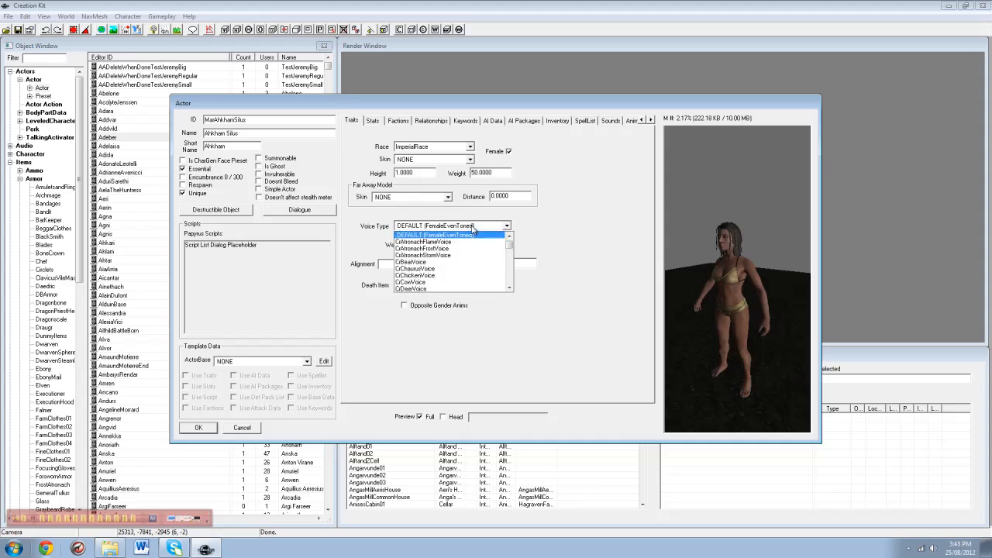
scroll(457, 264, down, 5)
click(464, 245)
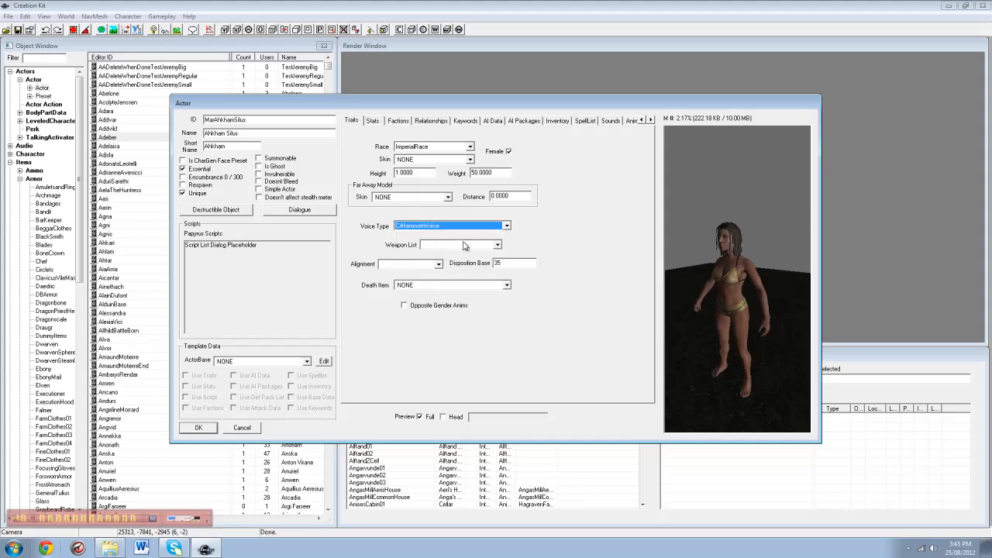
key(f)
click(495, 229)
scroll(493, 241, down, 2)
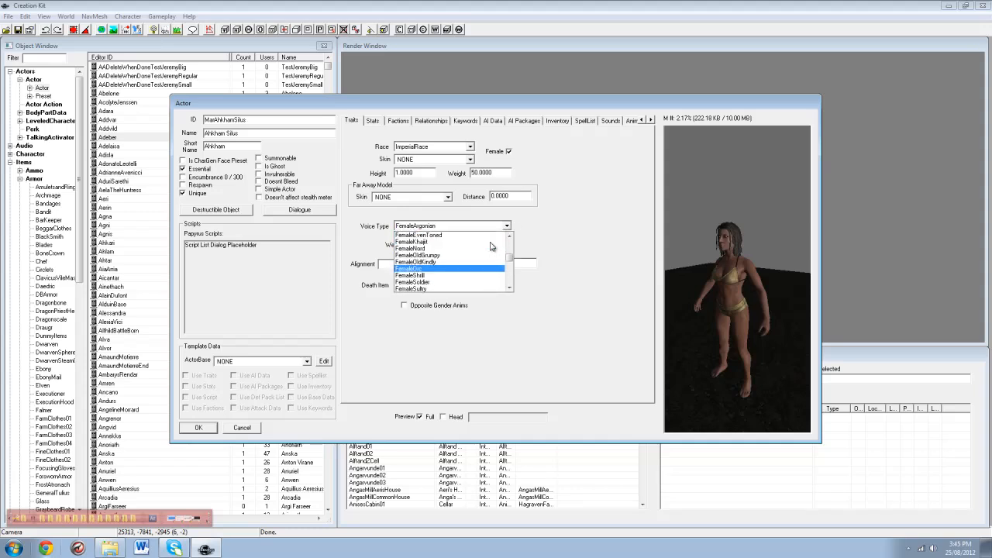
scroll(488, 248, up, 2)
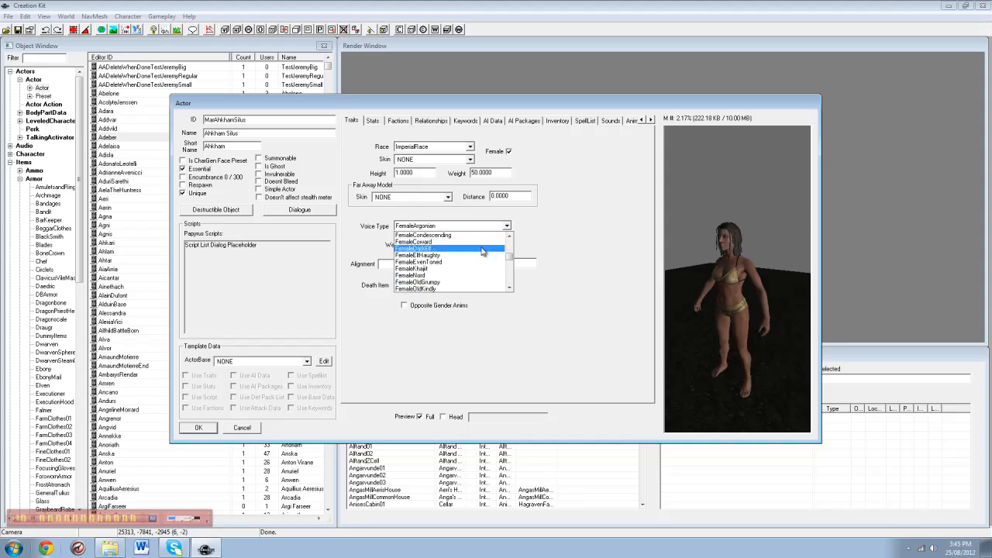
scroll(477, 261, up, 2)
scroll(471, 279, down, 2)
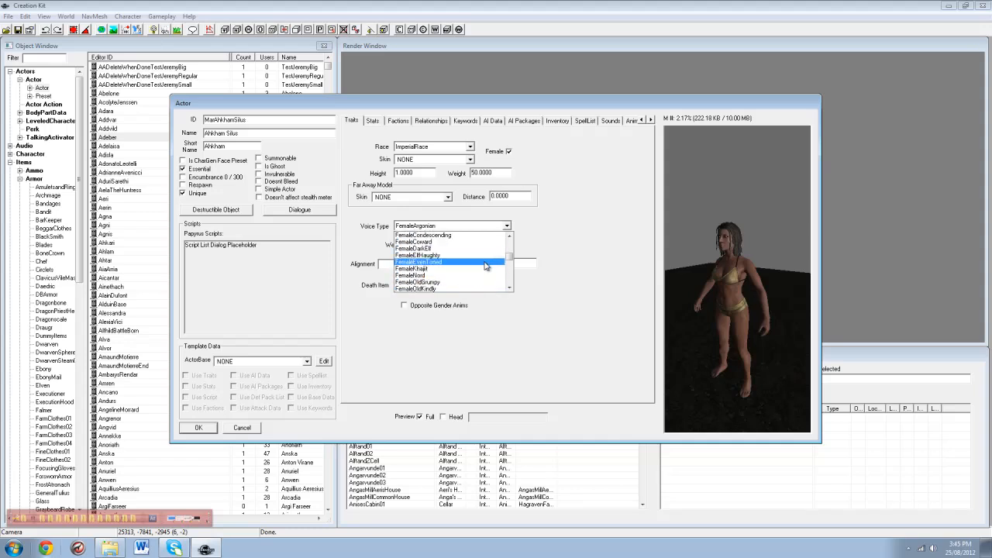
click(488, 226)
click(499, 226)
scroll(483, 258, up, 1)
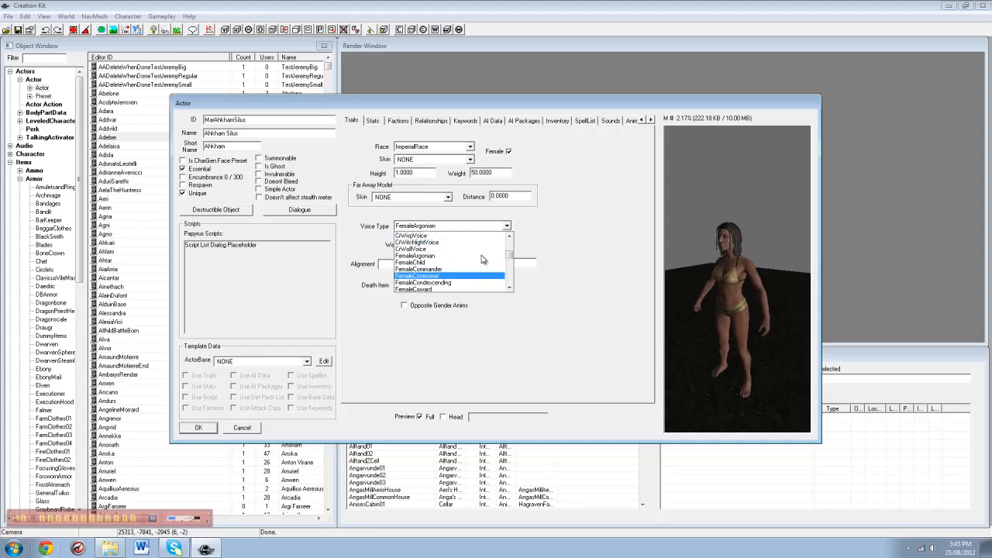
scroll(481, 260, down, 4)
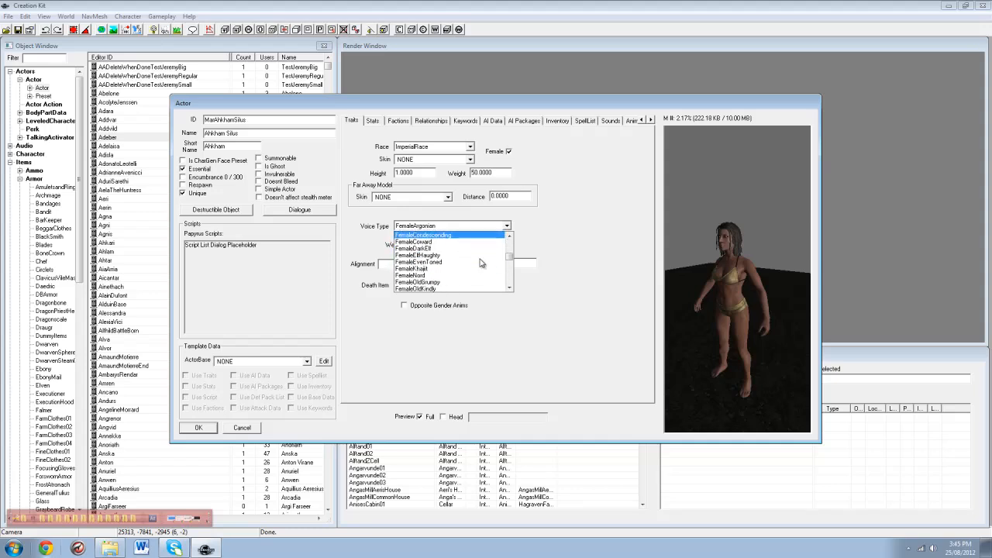
click(475, 275)
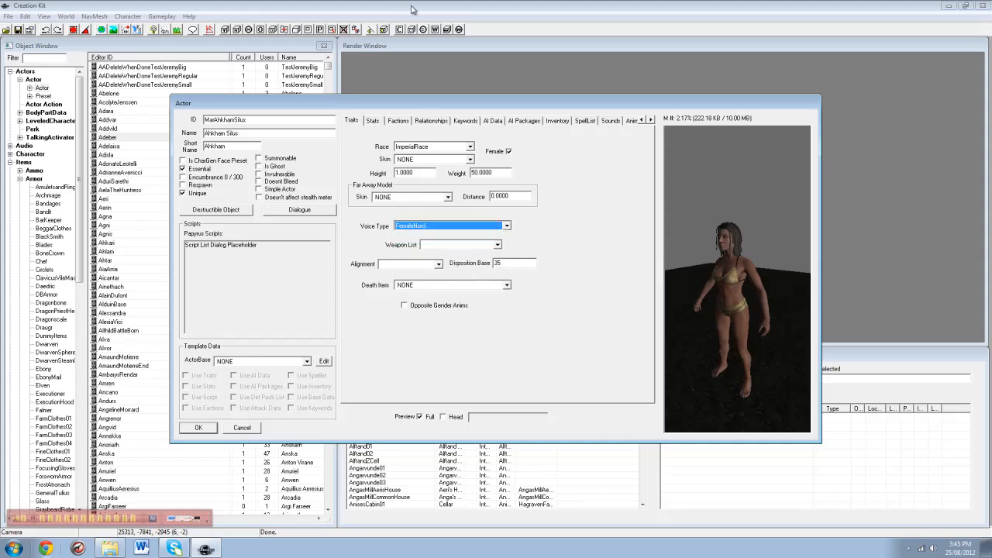
Enable PC Level Mult in the actor's stats so that the level scales with the player
click(373, 122)
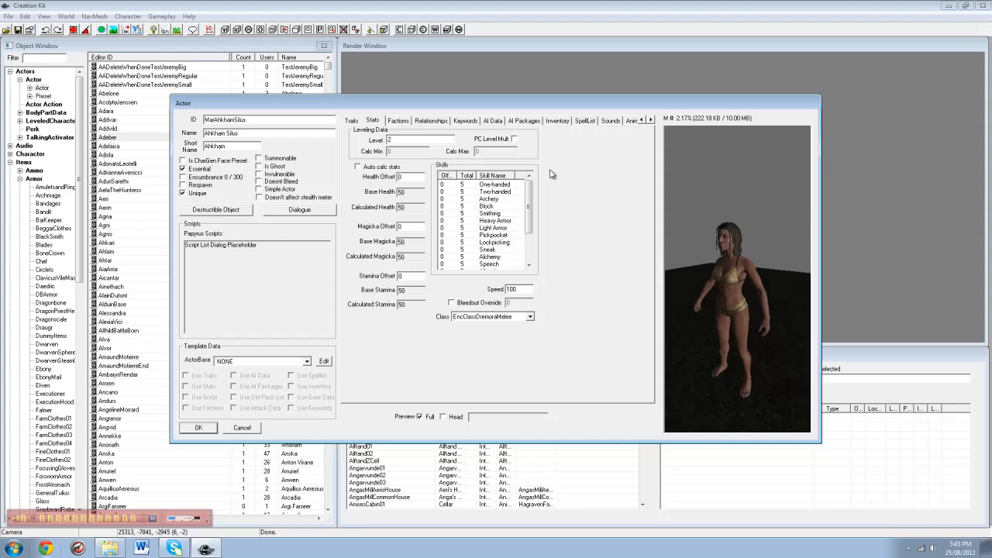
click(513, 140)
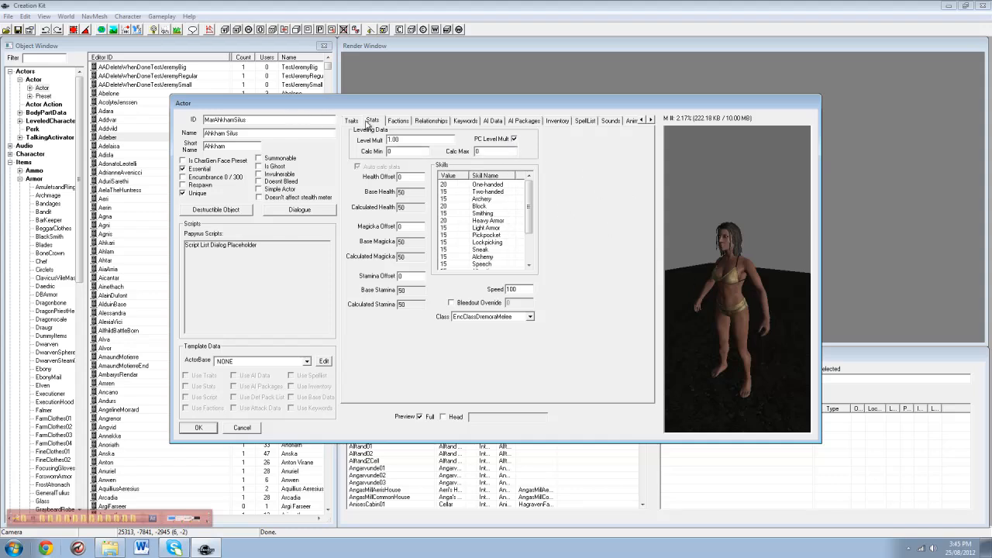
text(2)
Assign DBJesterOutfitCicero as the actor's default outfit and refresh the full preview
click(398, 121)
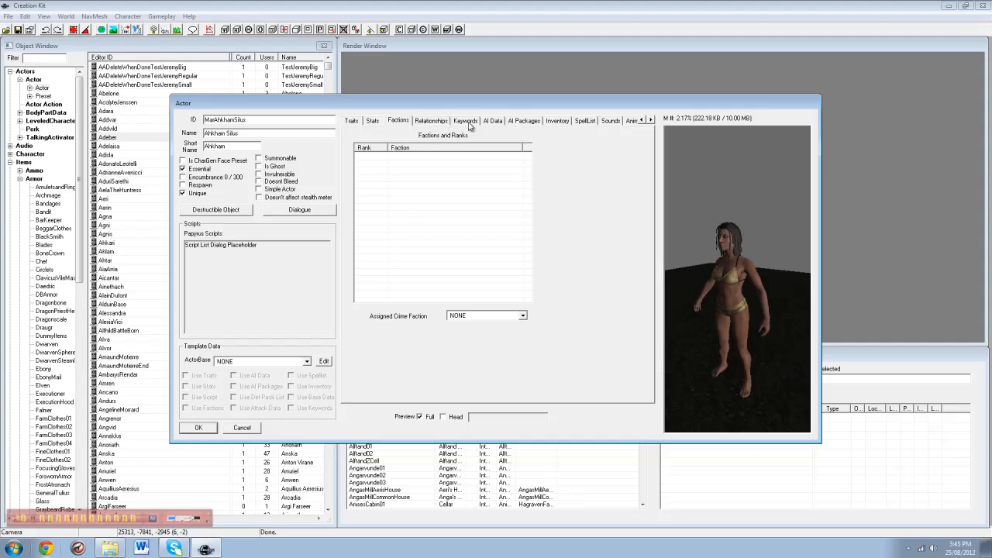
click(566, 120)
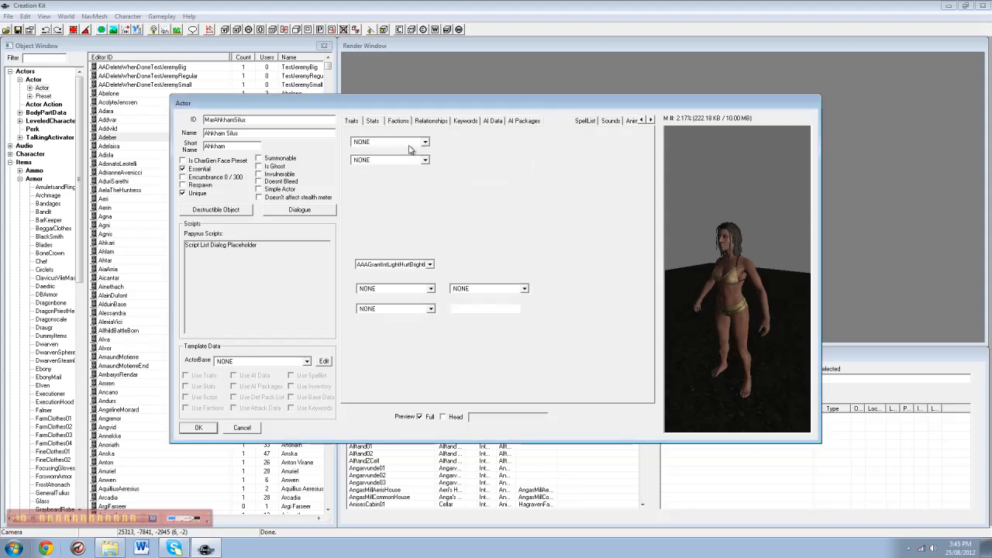
click(408, 141)
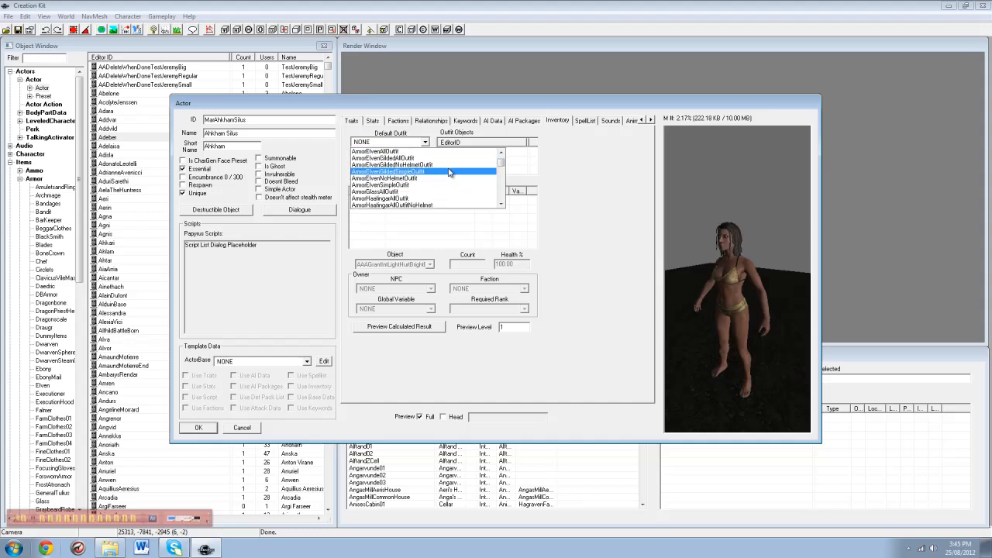
drag(501, 161, 507, 181)
scroll(424, 188, up, 8)
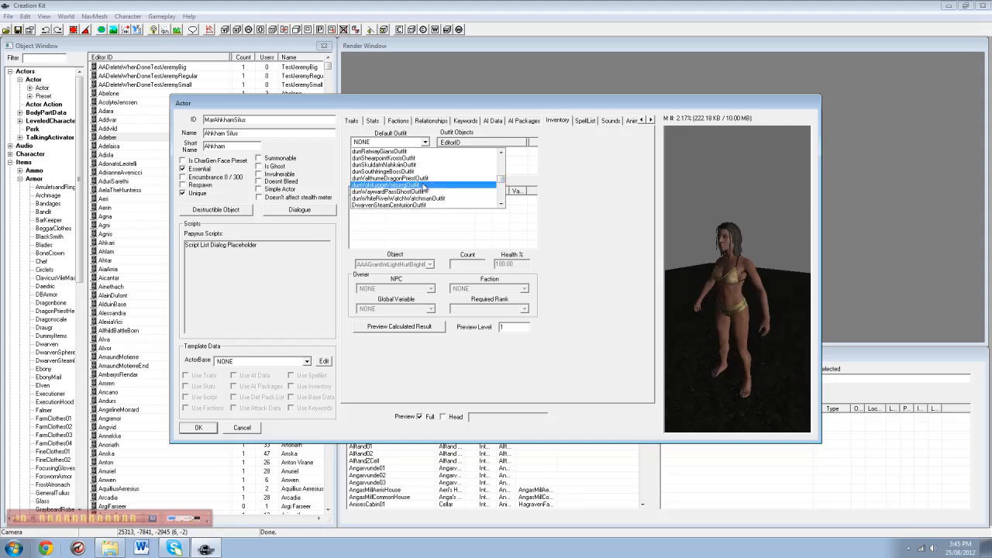
scroll(423, 186, up, 8)
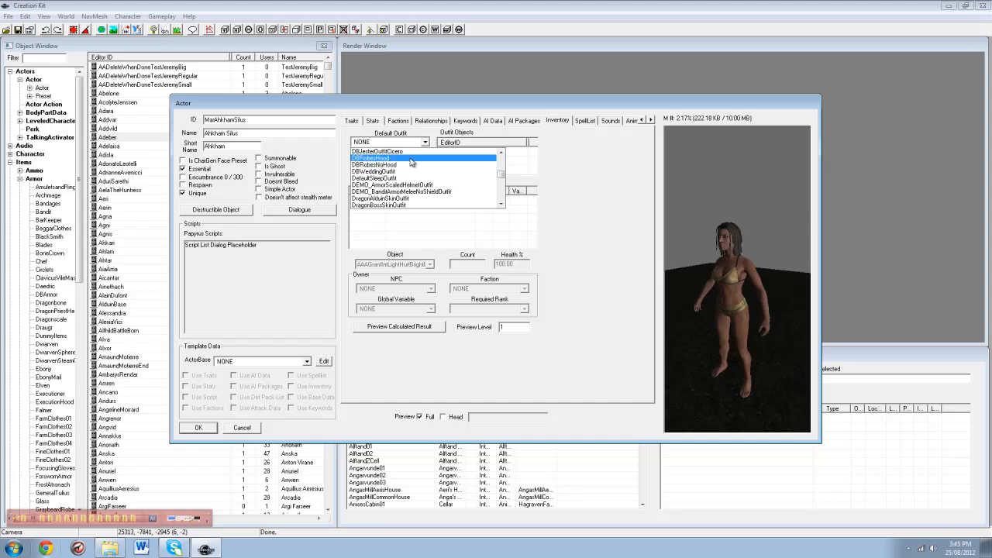
click(384, 151)
click(425, 416)
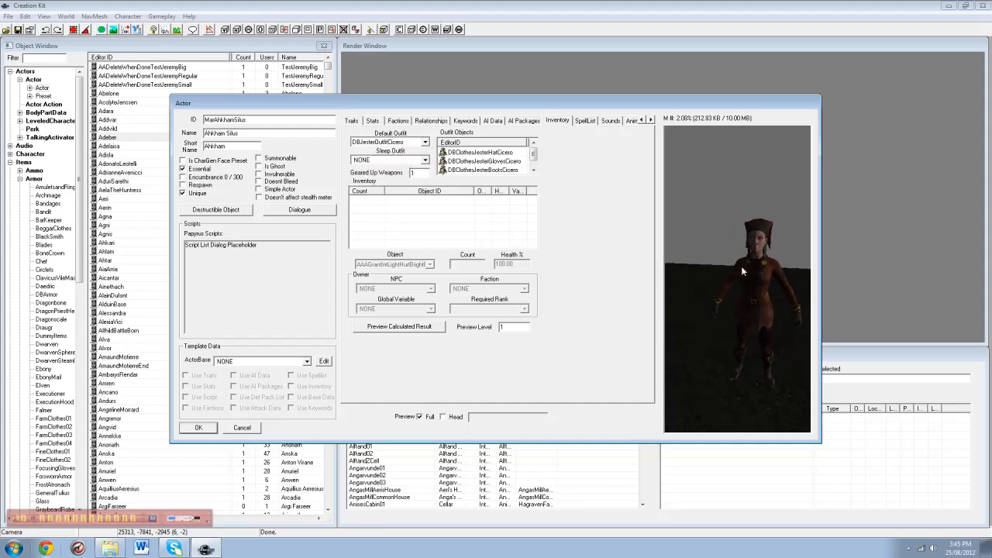
Add a Gold001 entry with a count of 500 to the actor's inventory
right_click(493, 225)
click(512, 226)
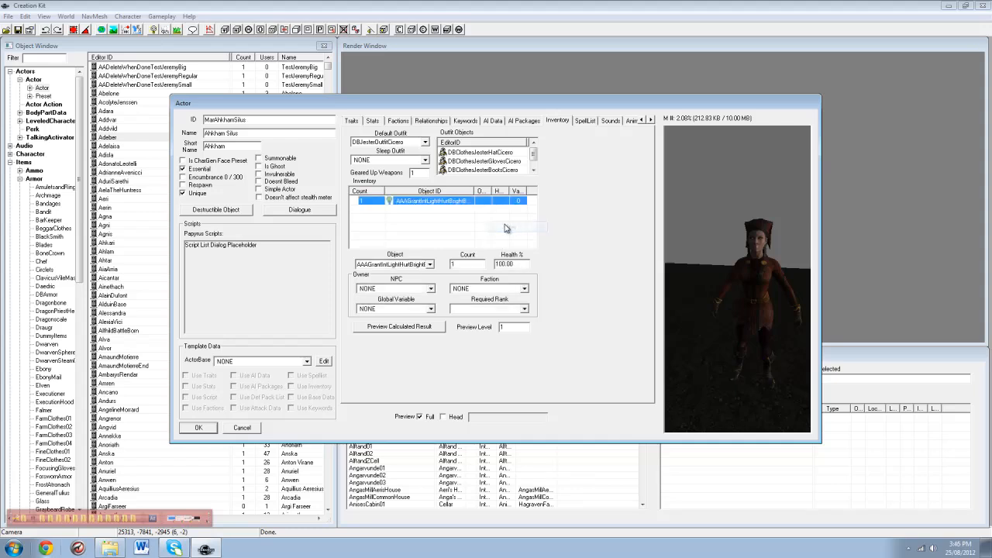
click(431, 264)
click(413, 274)
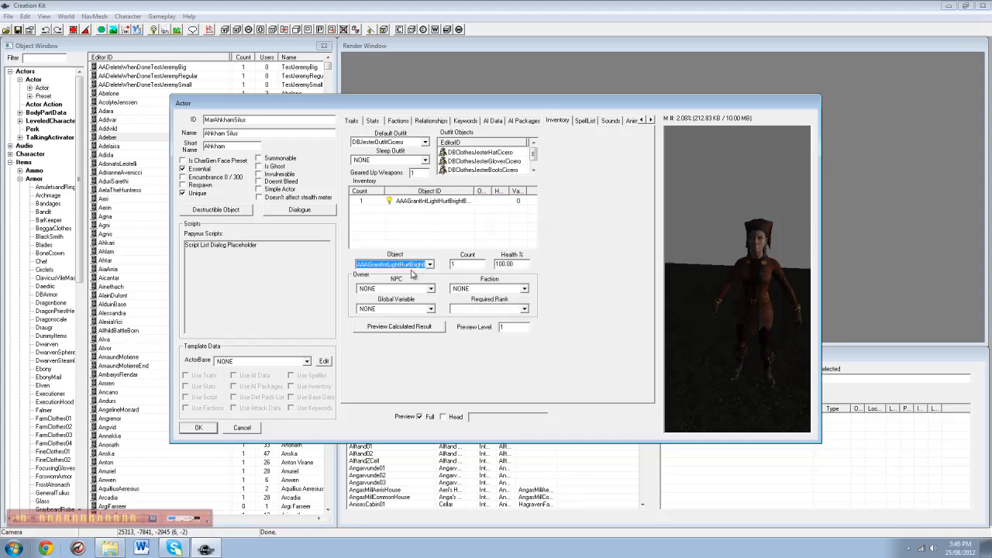
text(gold)
key(Tab)
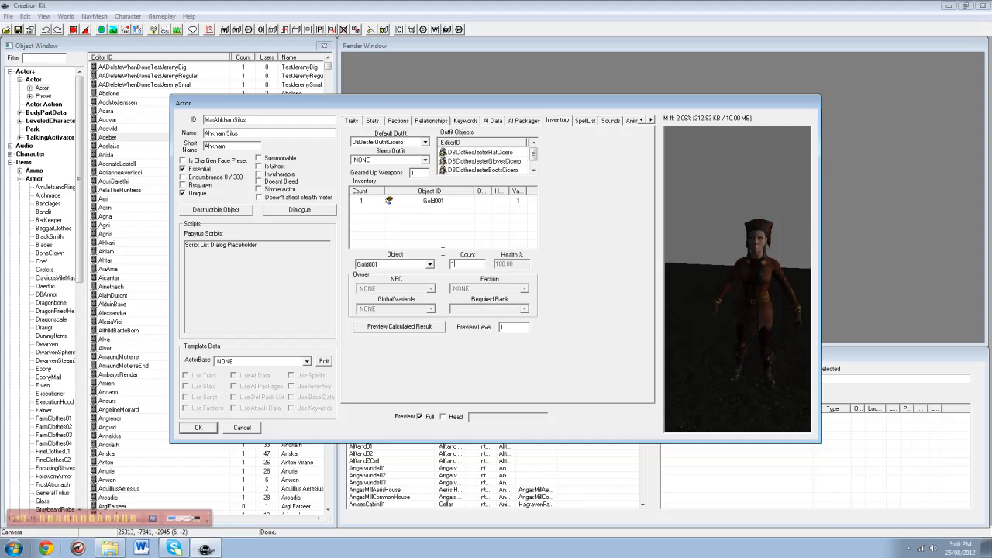
text(500)
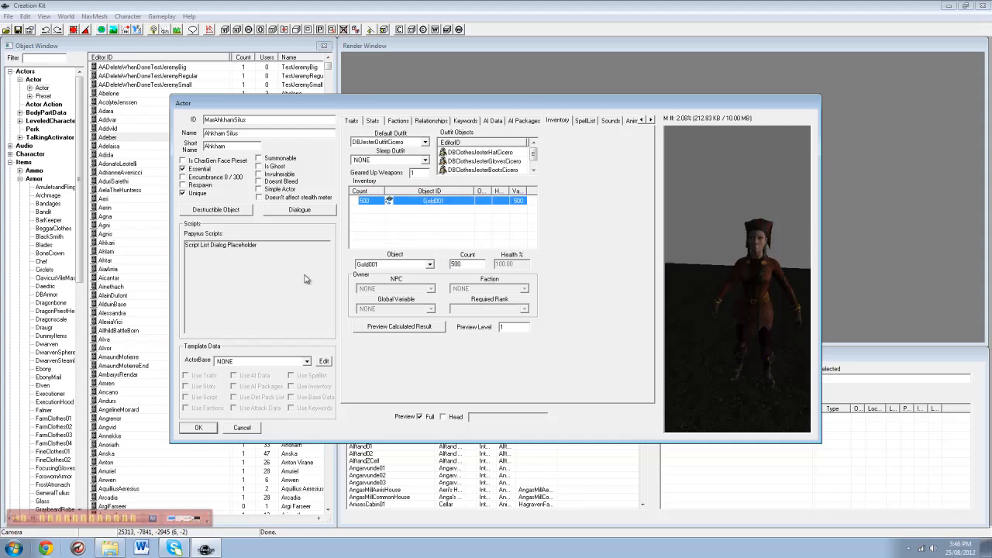
Set the count of the Gold001 inventory entry to 5000
click(651, 120)
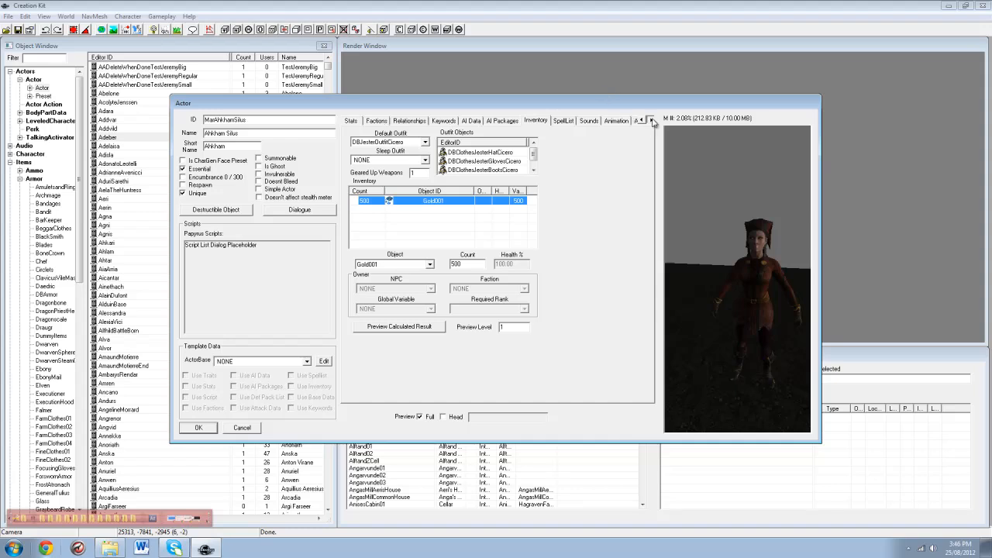
click(476, 265)
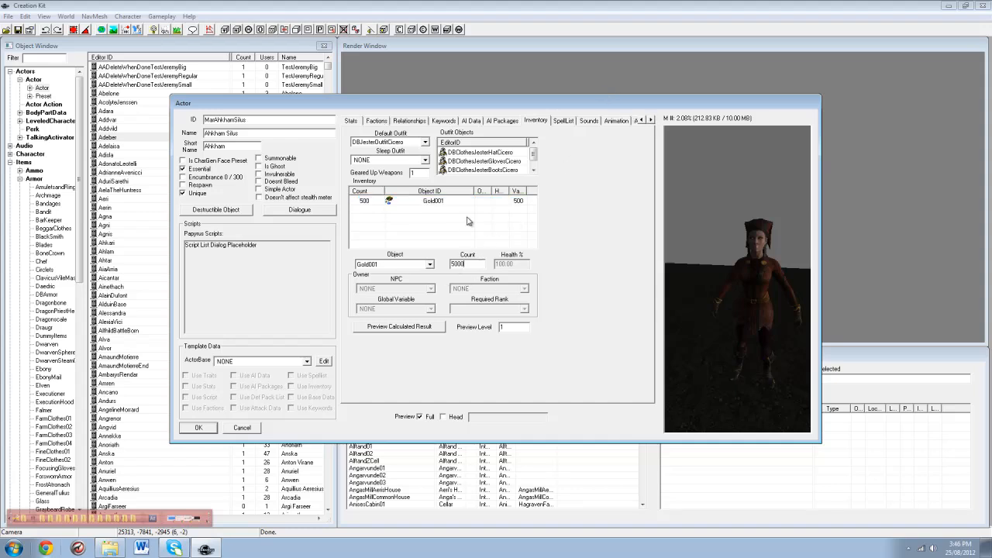
text(0)
click(651, 120)
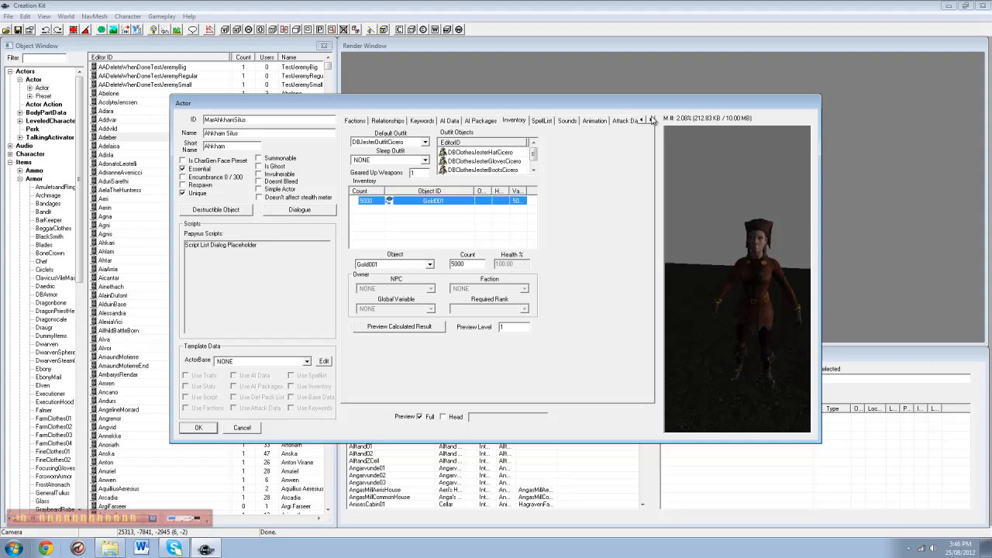
Open the actor's Character Gen Parts and show the head preview, turned to inspect the face
click(651, 121)
click(651, 120)
click(651, 120)
click(651, 120)
click(651, 120)
click(515, 120)
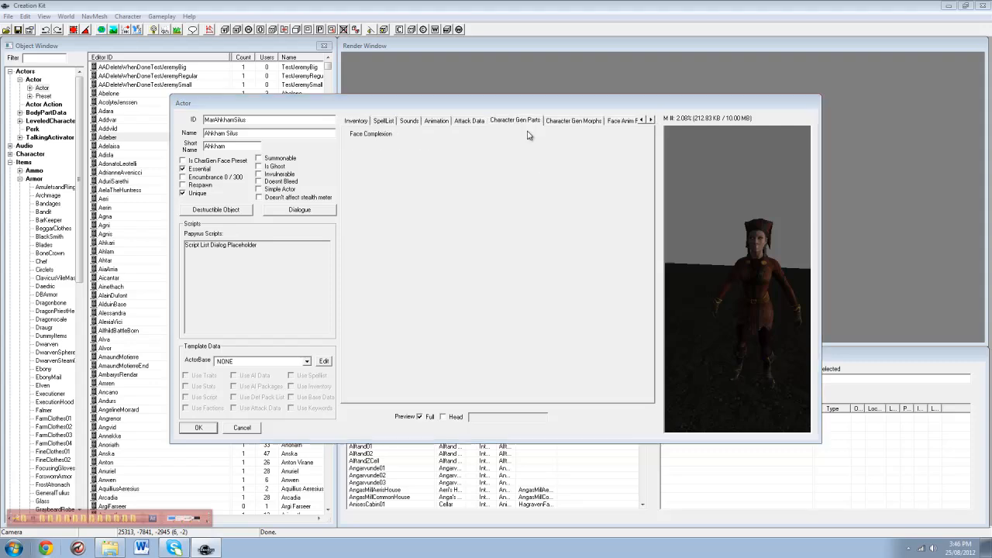
drag(786, 293, 613, 296)
Reshape the face morphs: maximum nose length and height, maximum chin width and depth, minimum chin length, and altered cheekbones and jaw
click(620, 121)
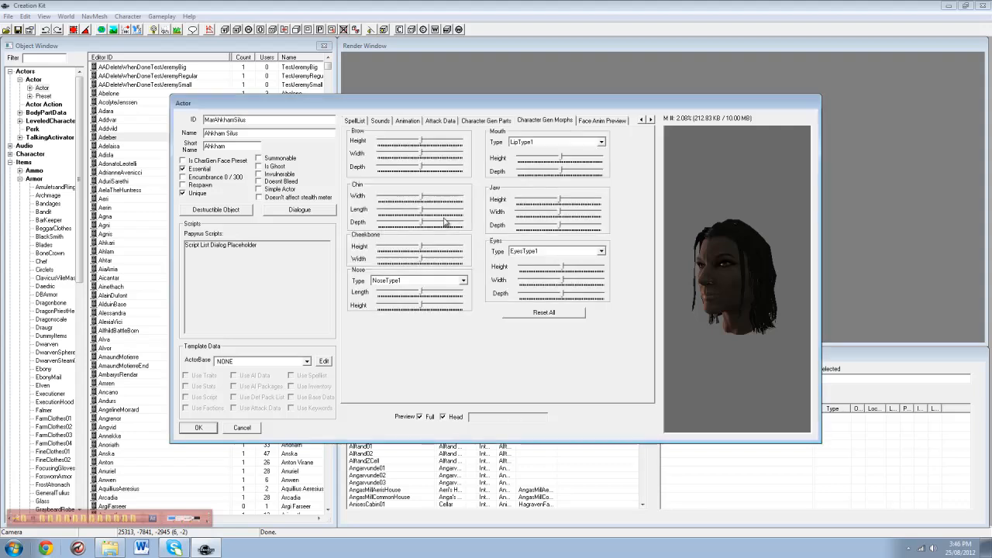
drag(423, 297, 497, 310)
drag(419, 307, 530, 319)
drag(421, 199, 346, 211)
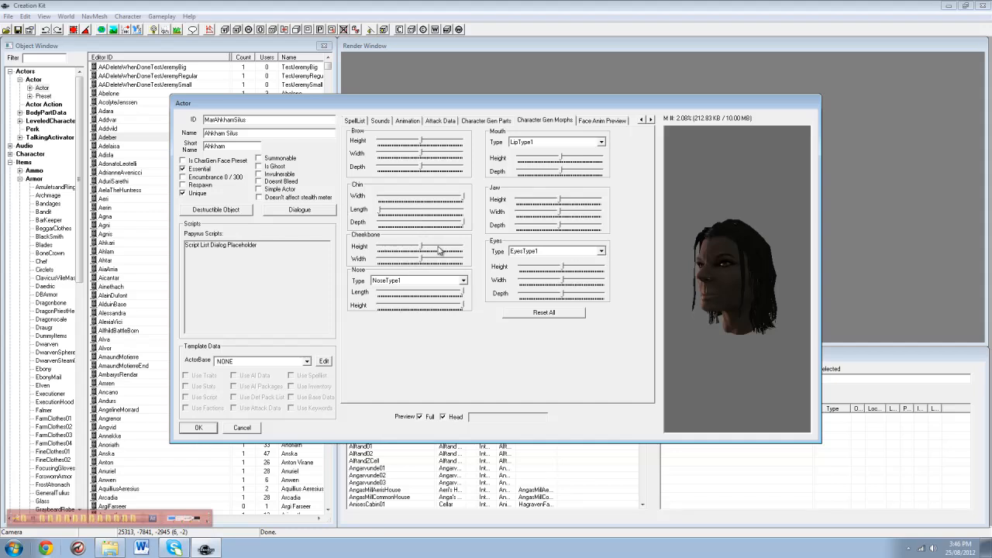
drag(439, 249, 396, 259)
drag(560, 200, 635, 230)
Add PotentialMarriageFaction to the actor's factions, filtering the available factions by "marr"
click(355, 121)
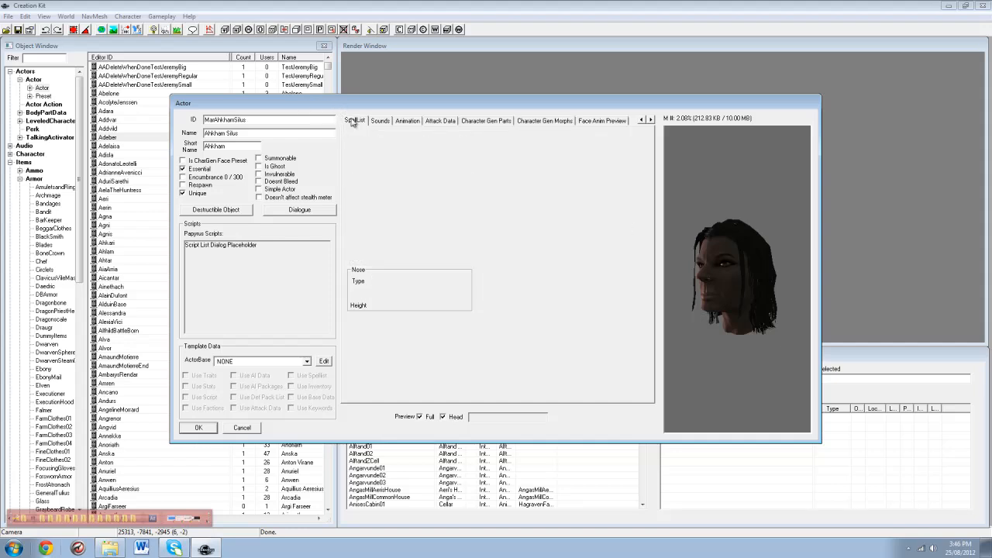
click(642, 120)
click(642, 120)
click(642, 120)
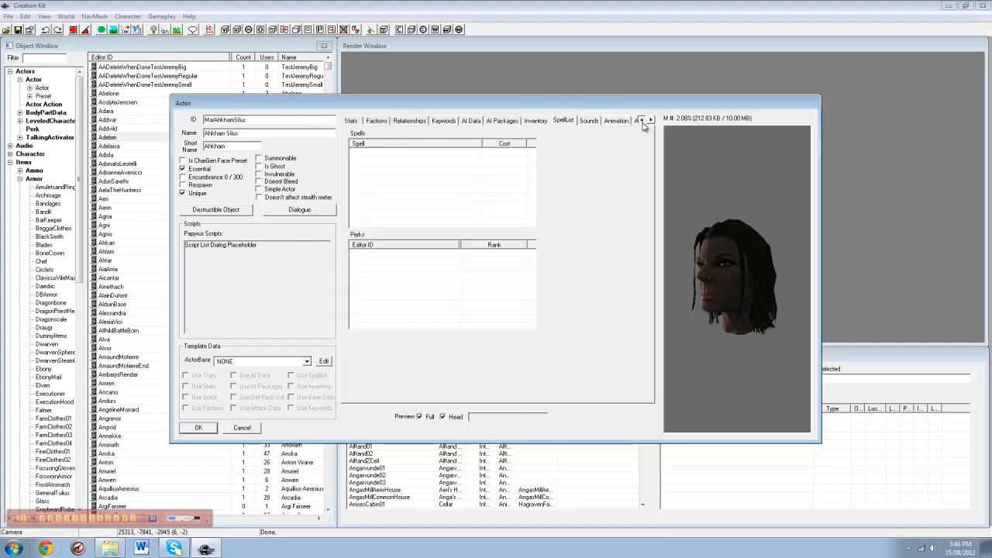
click(641, 120)
click(354, 122)
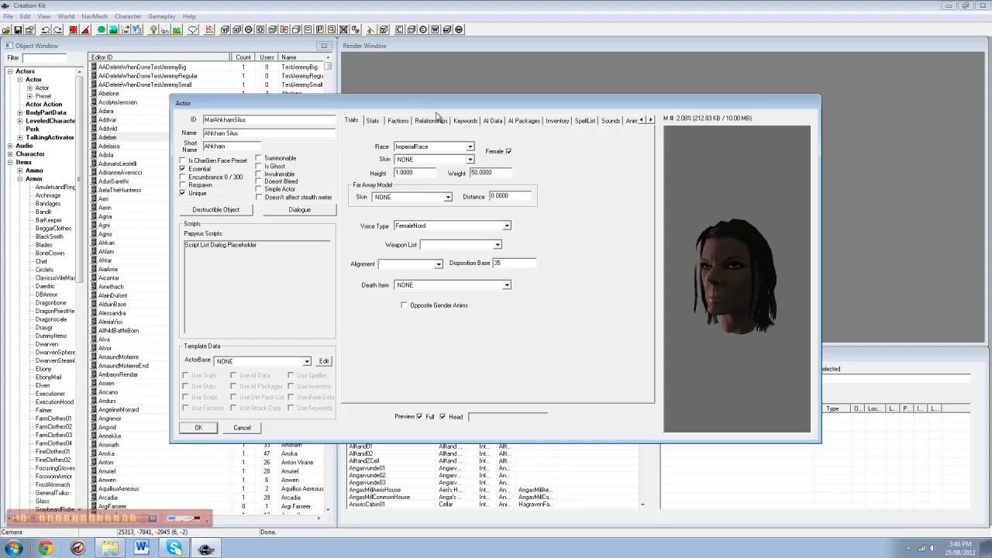
click(397, 121)
right_click(406, 178)
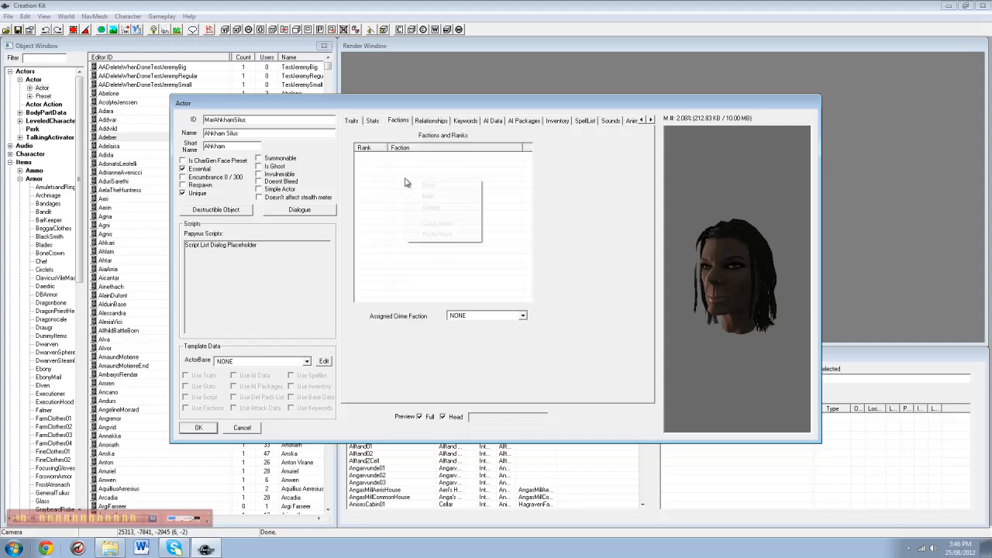
click(412, 185)
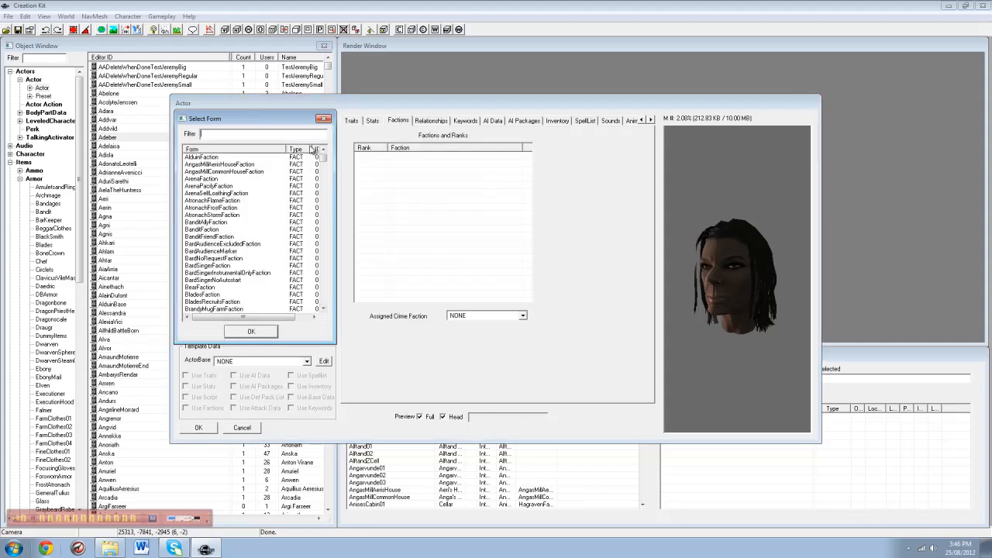
text(mariae)
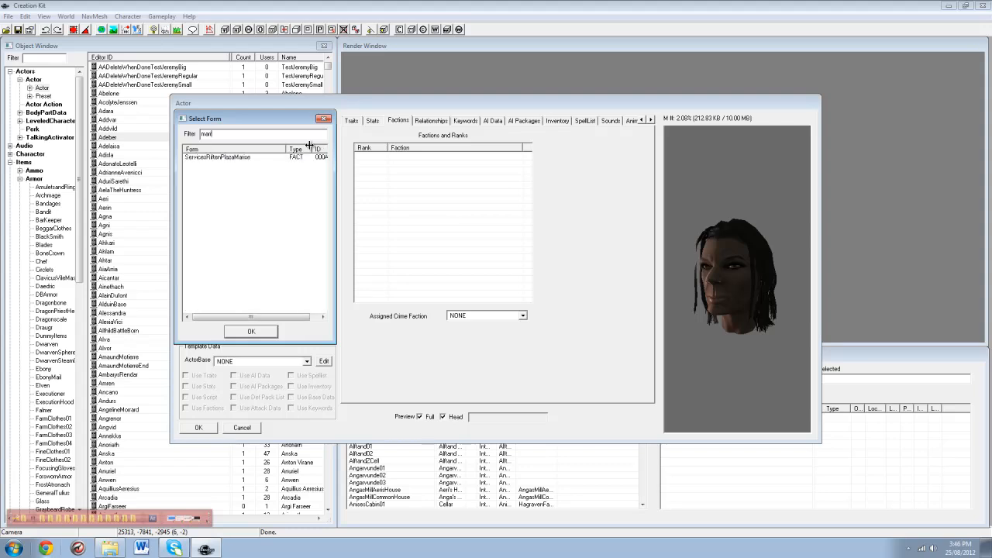
key(BackSpace)
text(r)
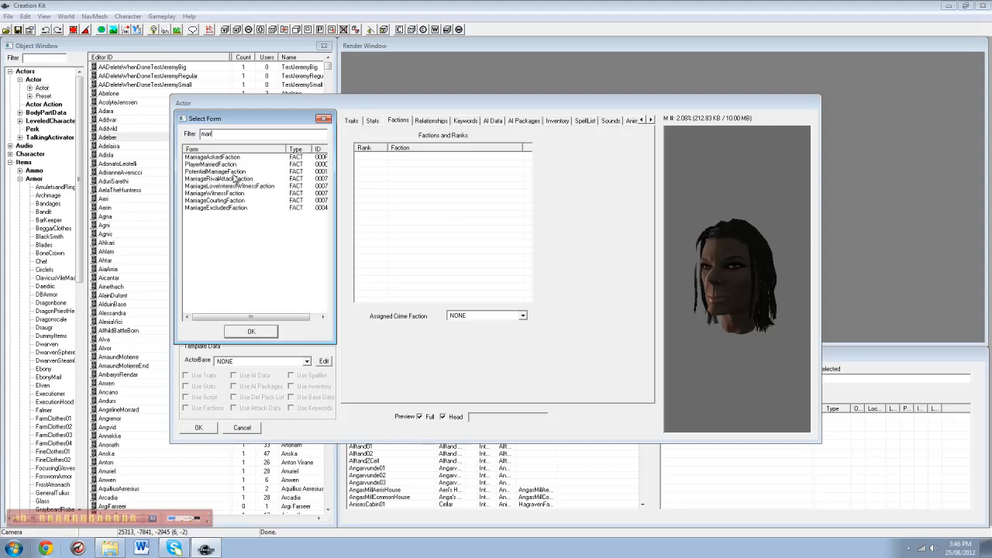
click(234, 173)
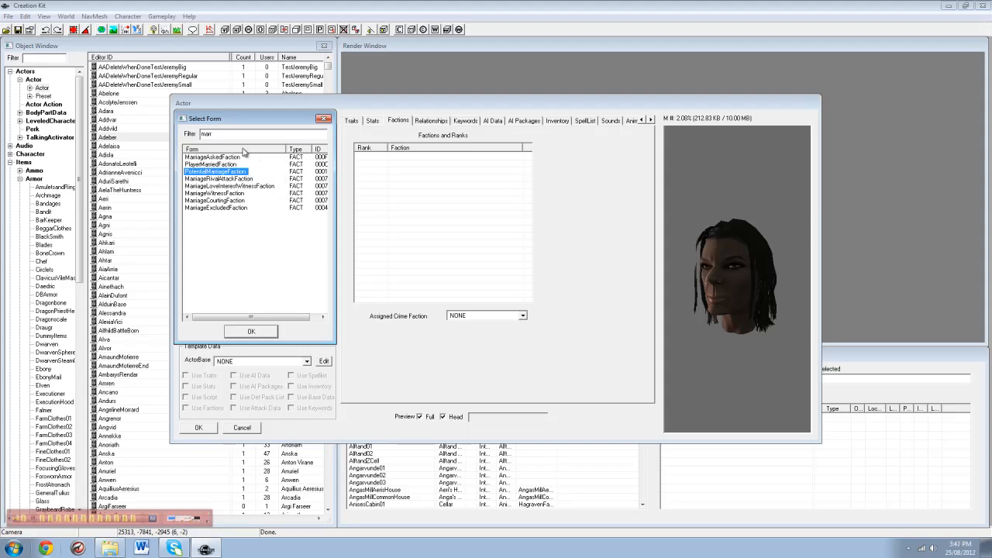
click(261, 331)
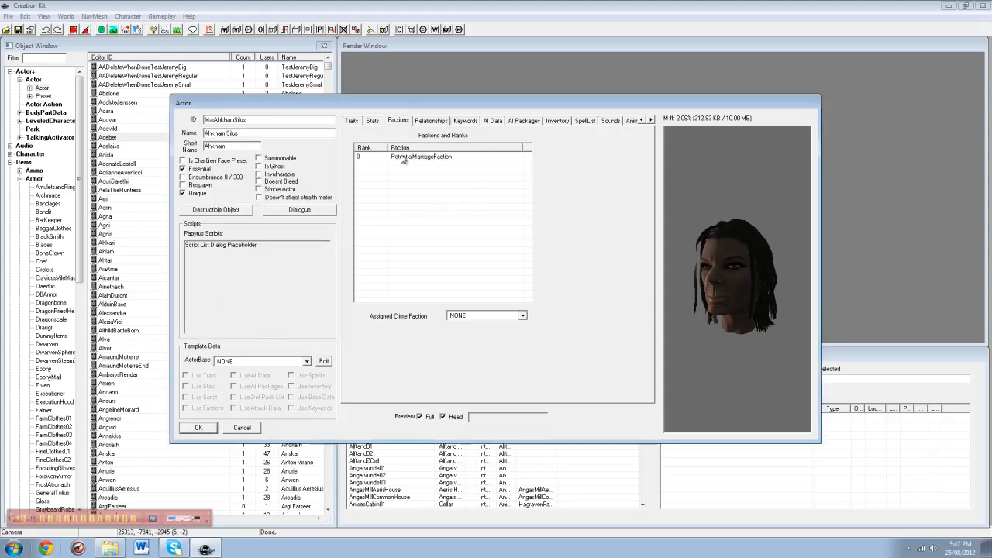
Try to add a new relationship entry to the unsaved actor
click(429, 122)
right_click(391, 179)
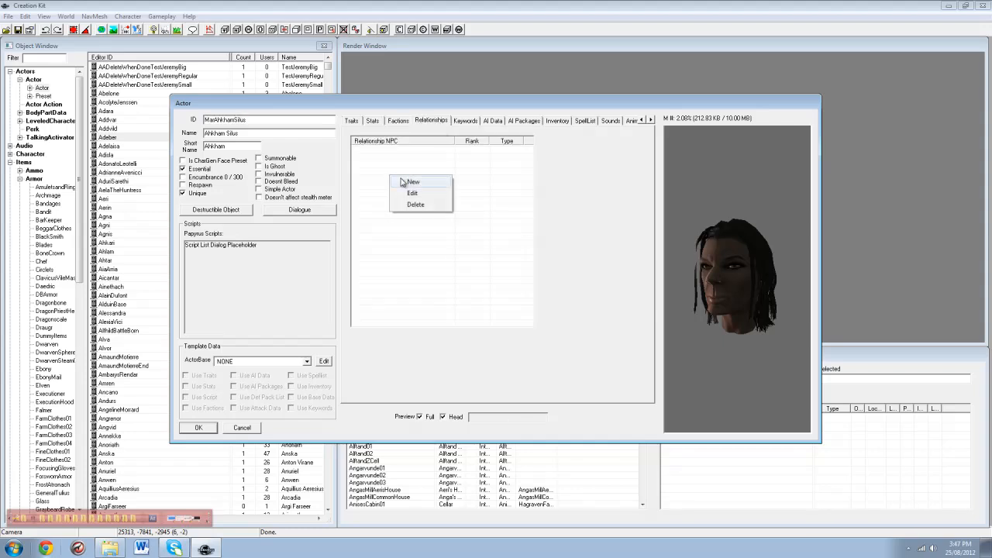
click(411, 181)
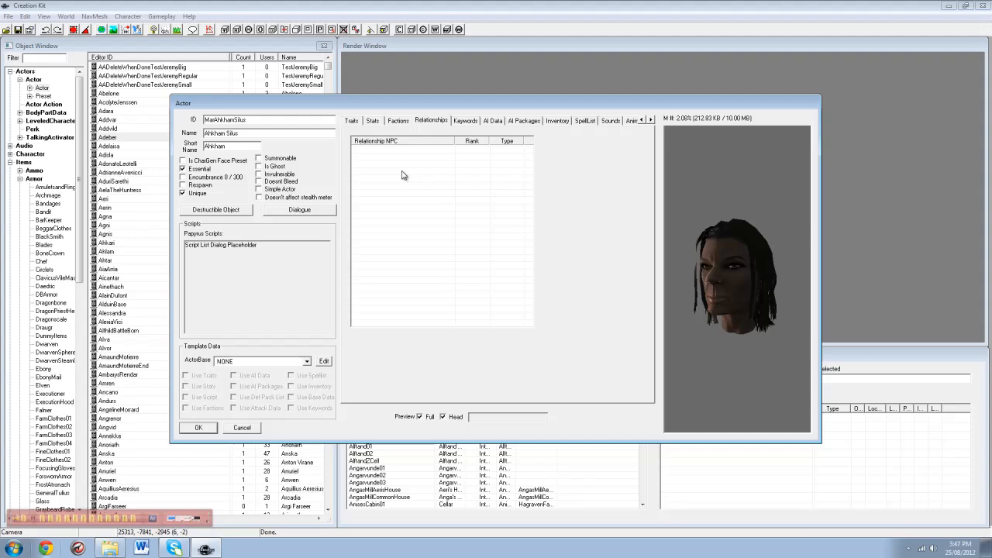
right_click(402, 175)
click(414, 178)
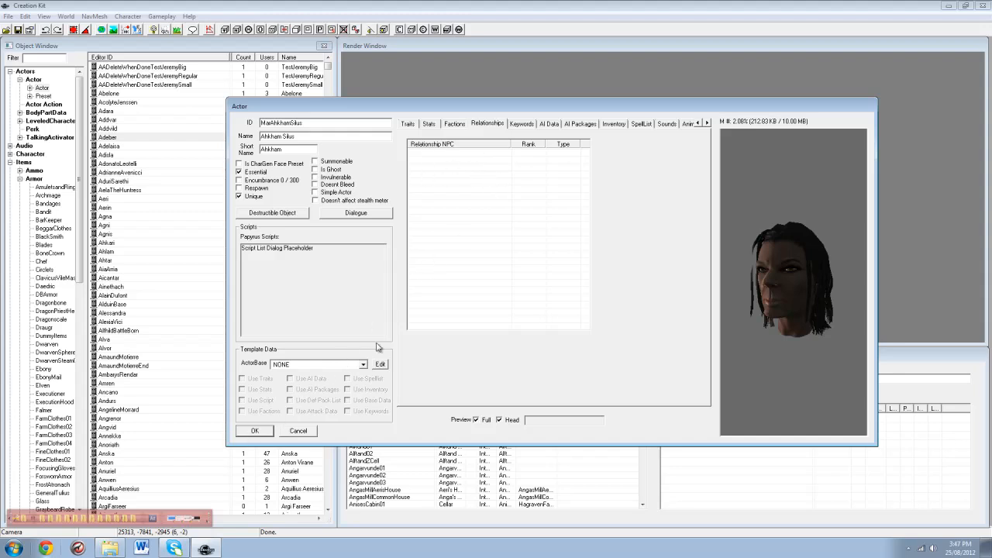
Save the actor, filter the object list by "mara" and reopen MarAhkhamSilus for editing
click(258, 432)
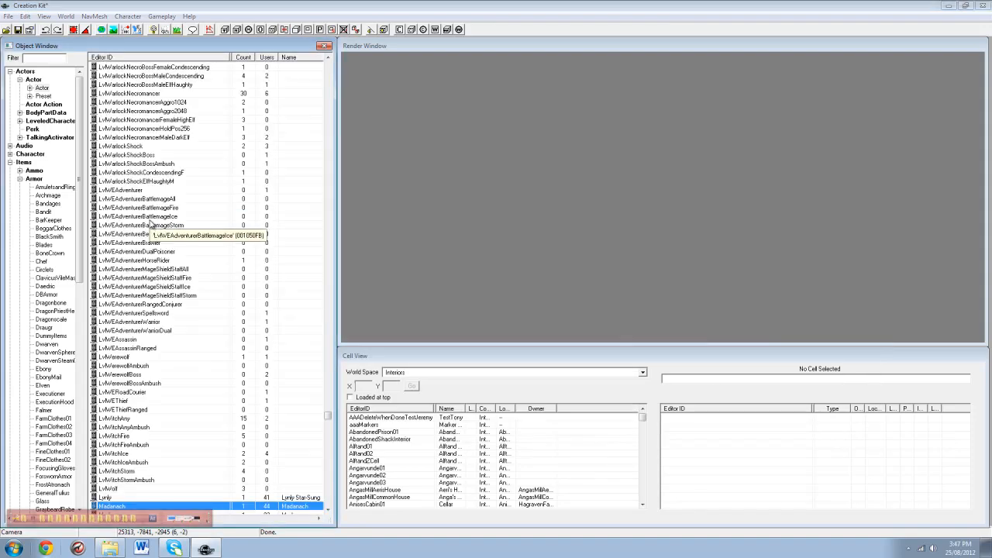
click(45, 57)
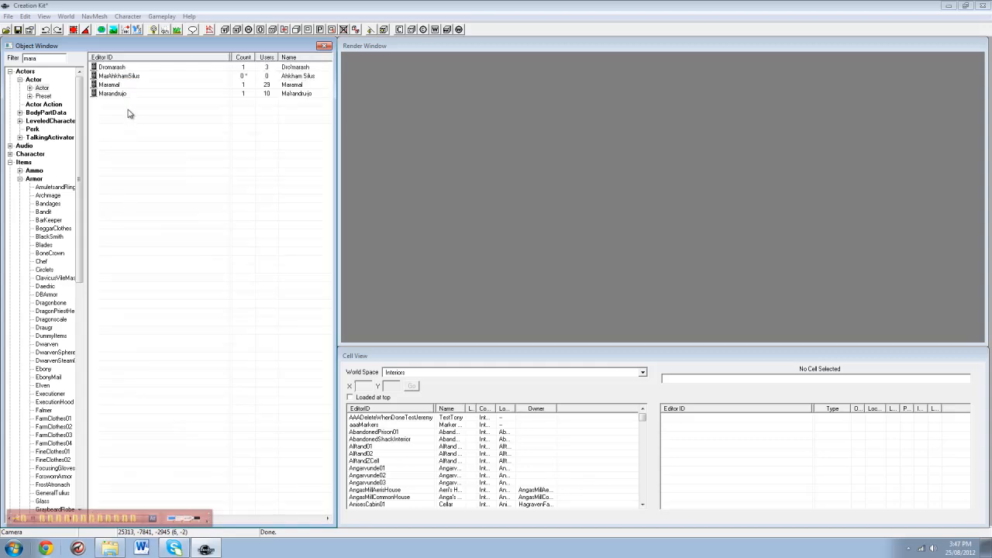
double_click(130, 77)
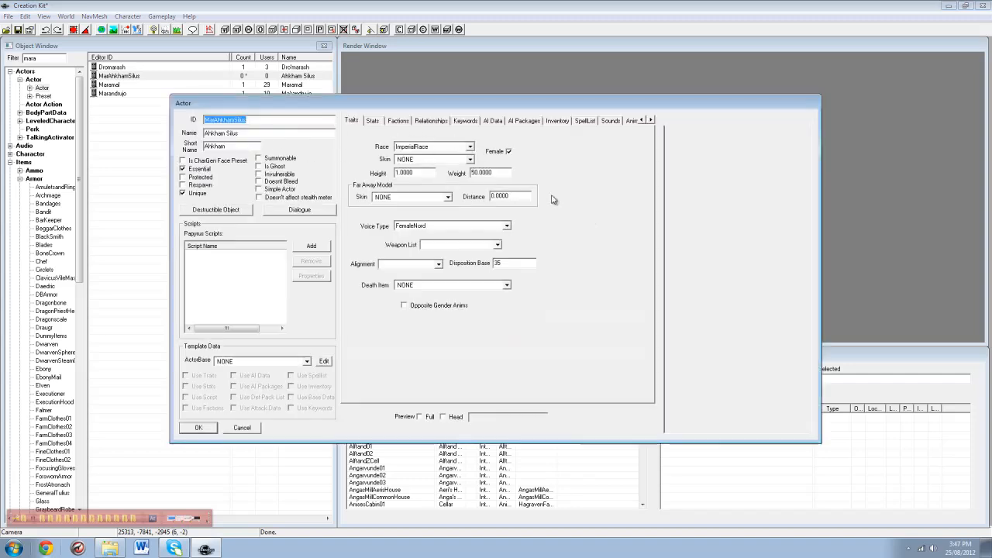
Add a relationship with the ID AhkhamSilusPlayerRelationship, child NPC Player and relationship level Lover
click(430, 121)
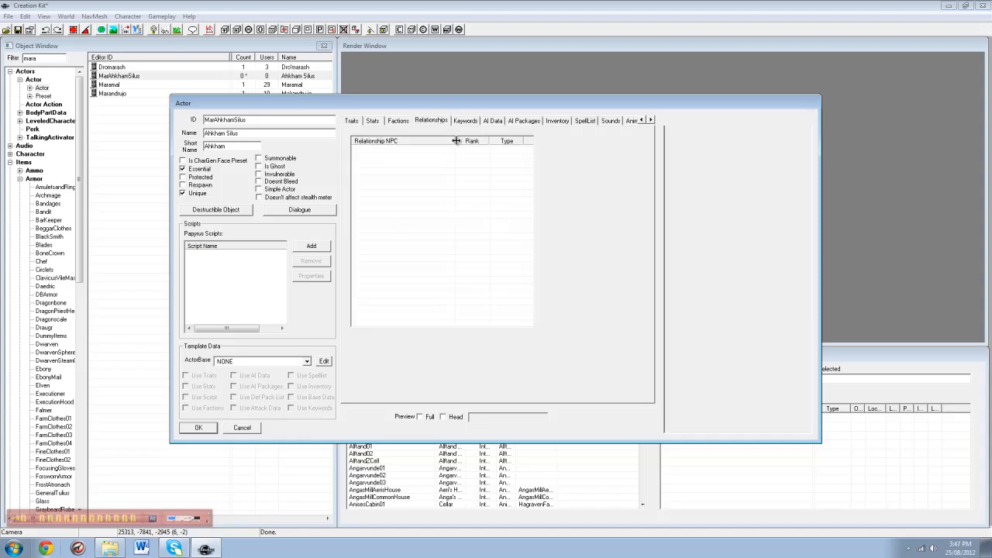
right_click(407, 178)
click(419, 184)
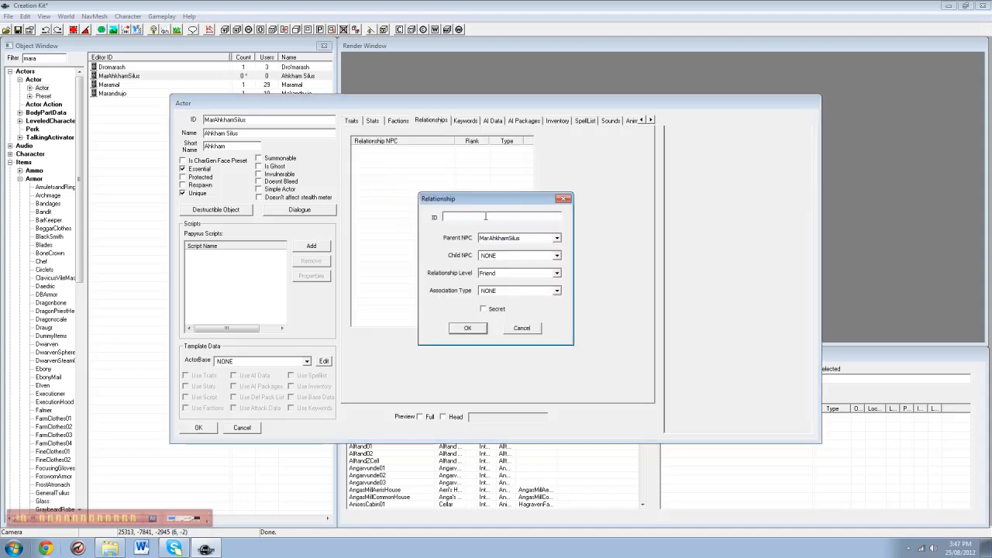
text(AhkhamSilusPlayerRelationship)
click(506, 258)
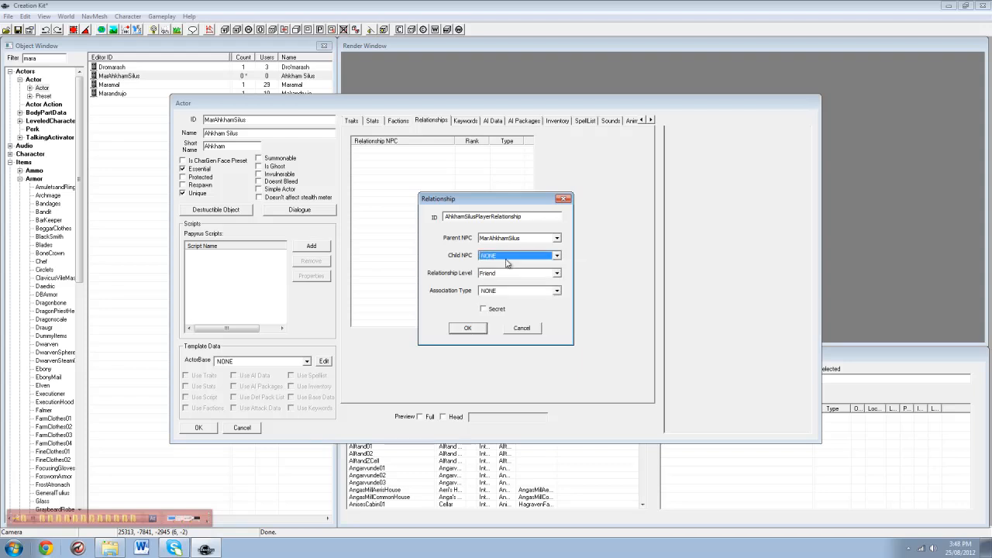
text(Player)
click(491, 273)
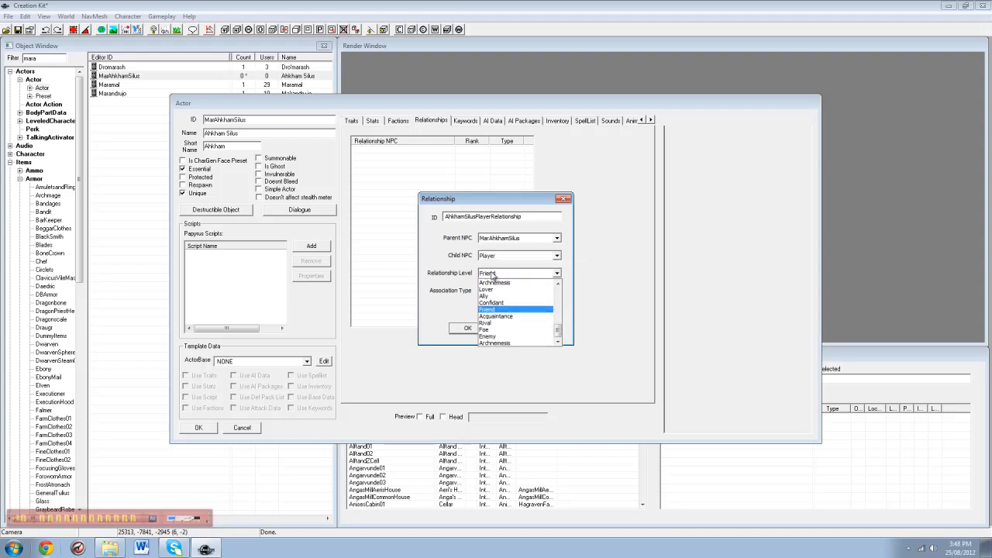
click(490, 289)
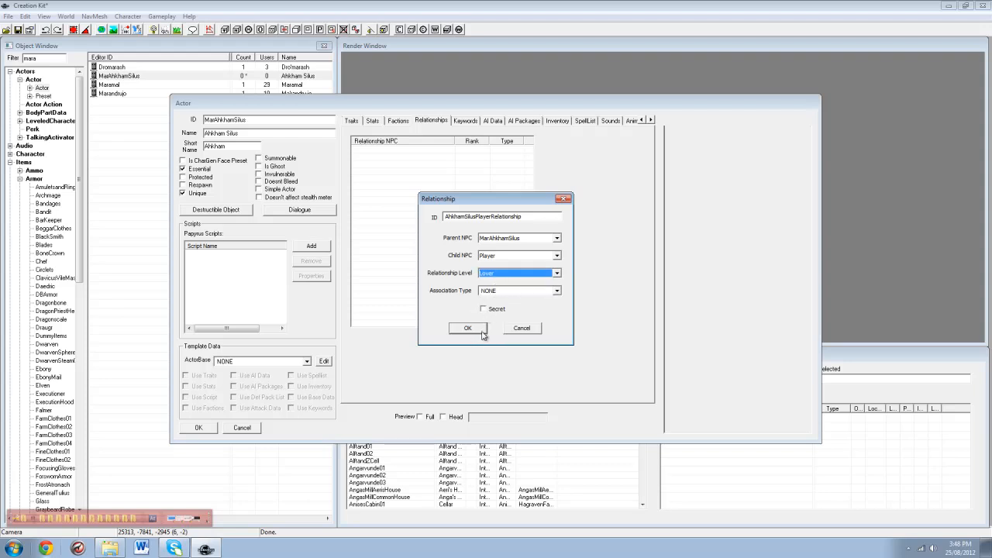
click(468, 328)
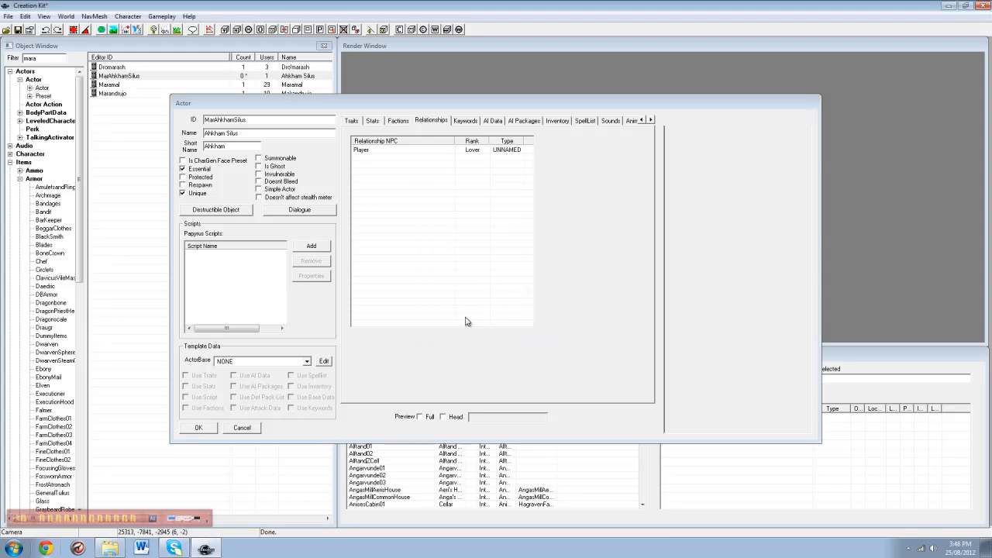
Inspect the actor's full-body preview from different angles and save the actor's changes
click(421, 417)
drag(698, 300, 910, 422)
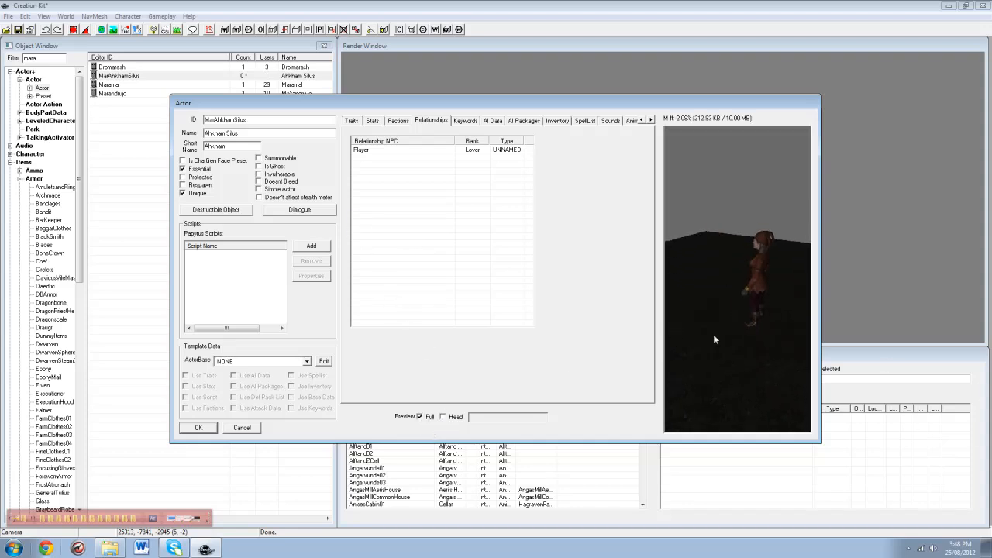
drag(713, 335, 771, 303)
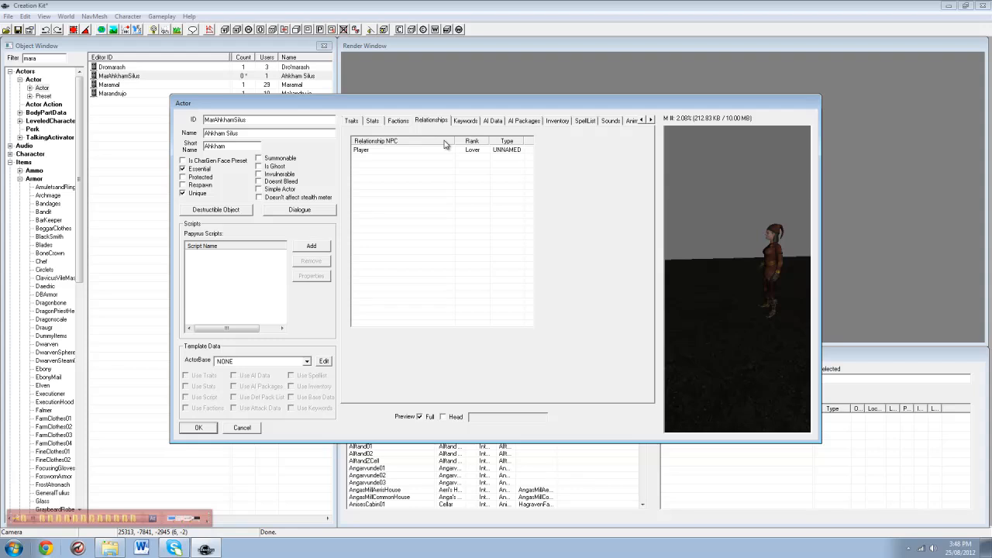
click(197, 429)
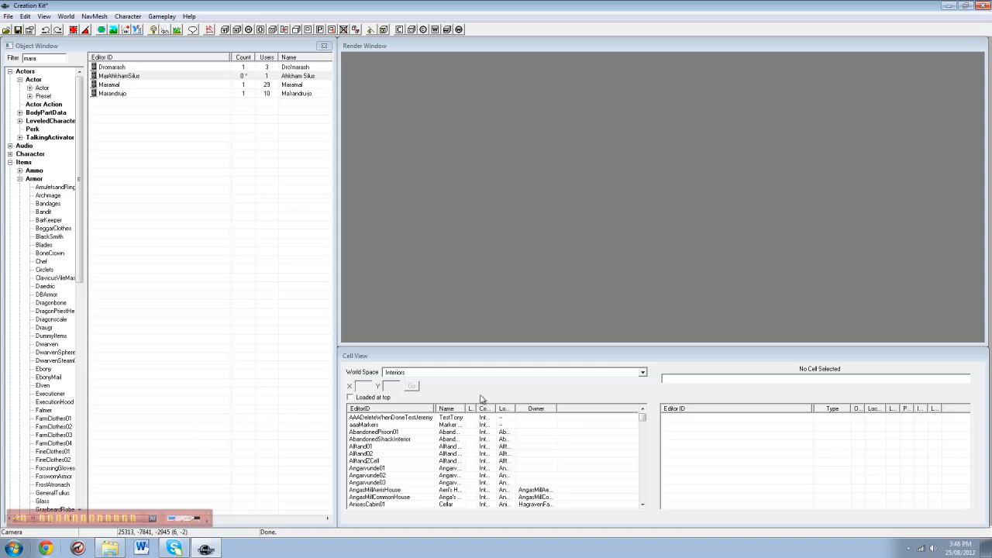
Load the WhiterunBanneredMare interior cell into the Render Window, answering the texture warnings with yes to all
click(106, 75)
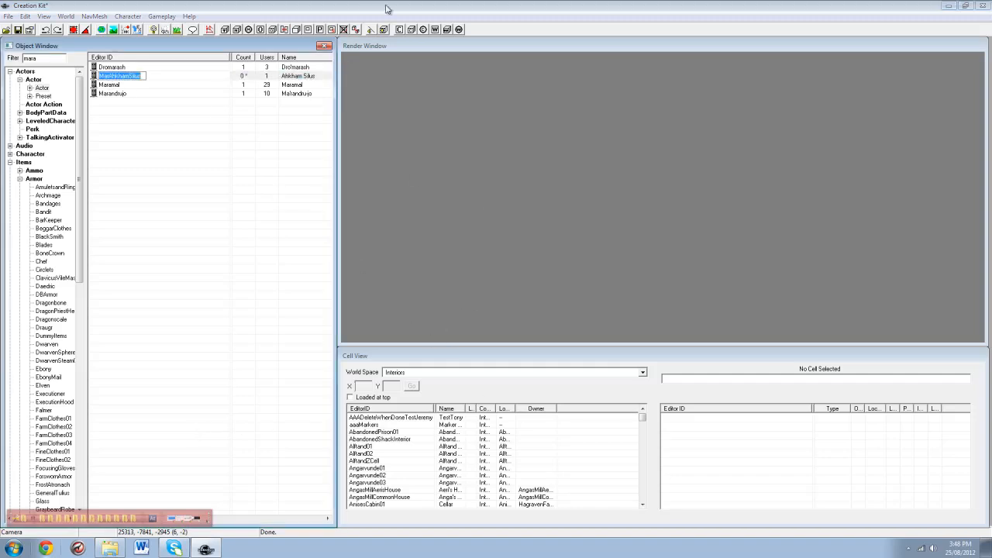
click(154, 77)
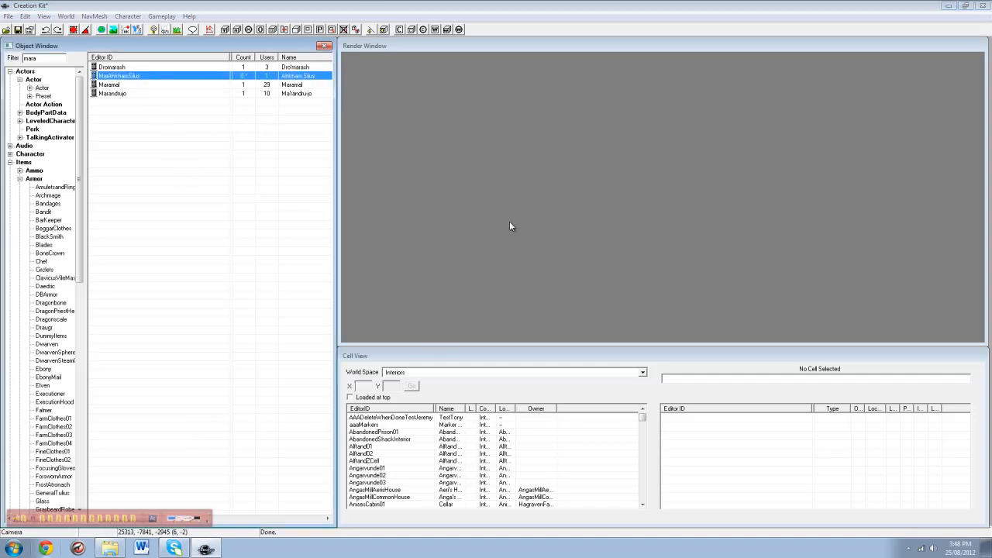
click(373, 447)
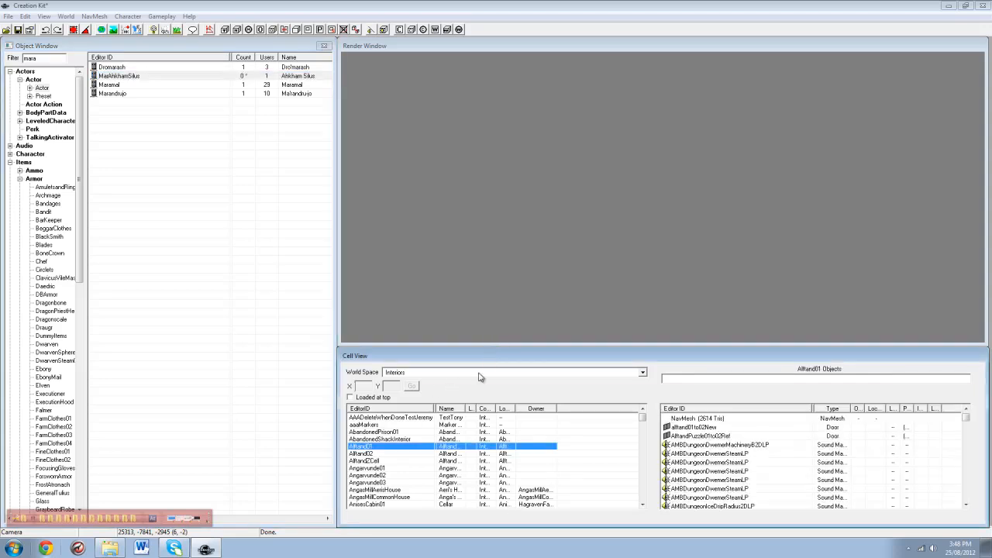
text(whit)
scroll(403, 497, down, 1)
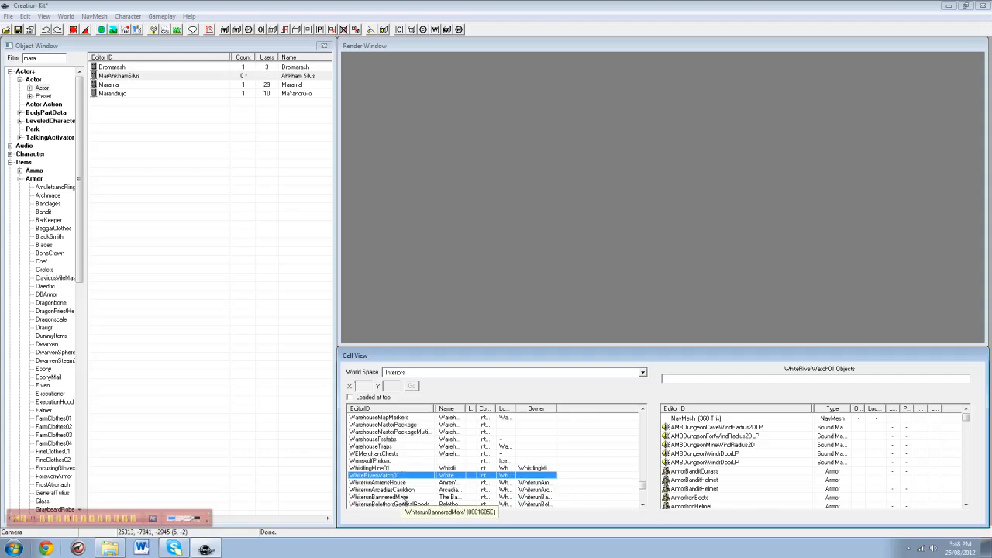
click(404, 499)
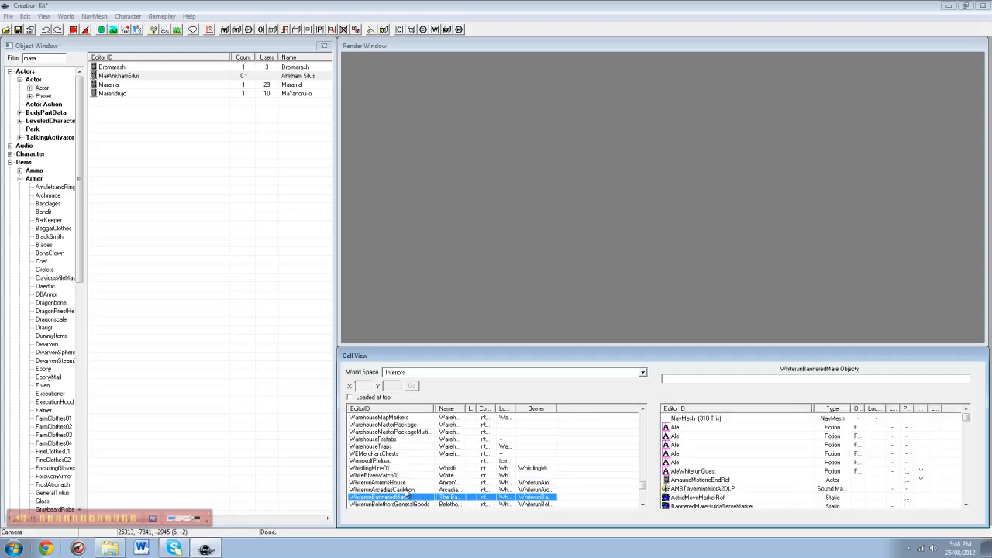
double_click(383, 500)
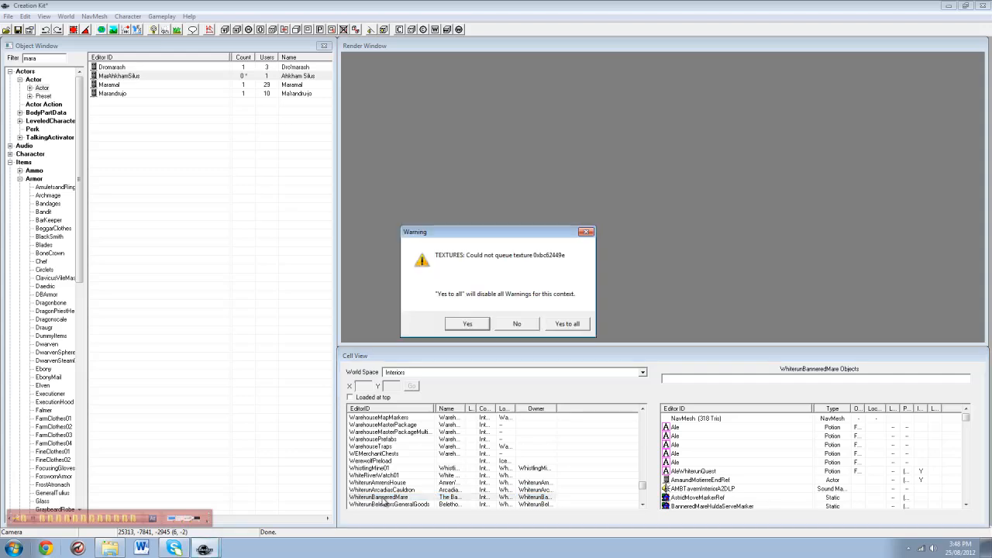
click(568, 324)
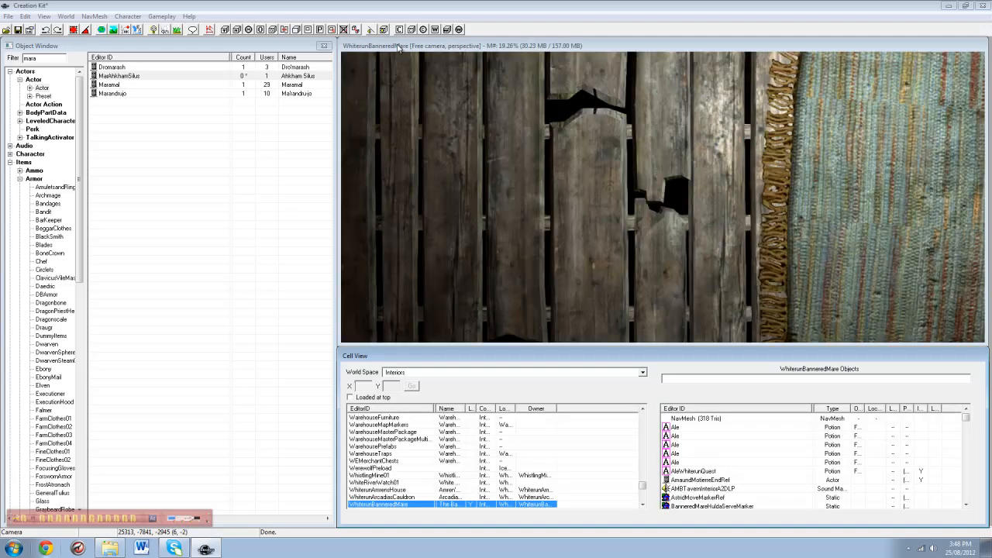
click(398, 48)
scroll(365, 228, down, 12)
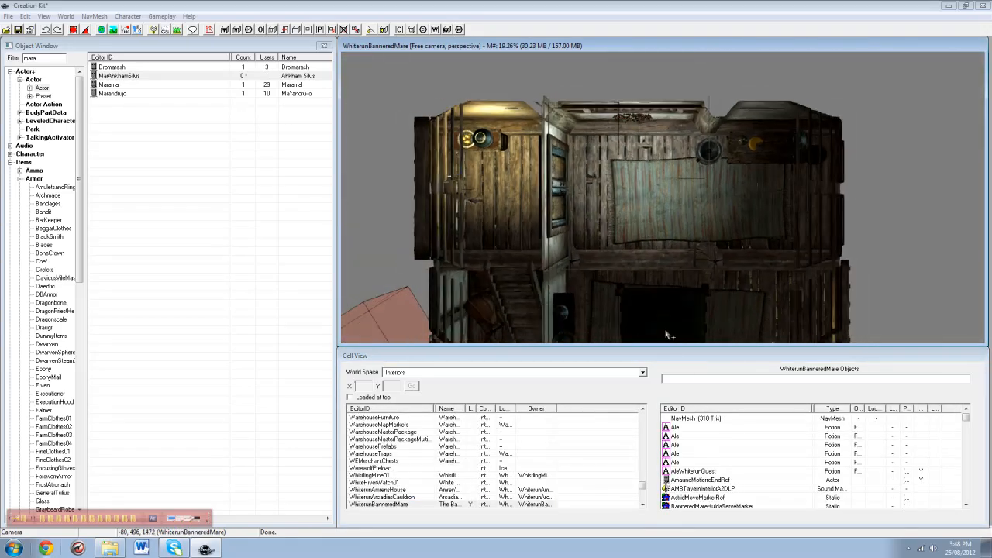
Look over the Bannered Mare's interior and check the movement settings in the Render Window preferences
scroll(702, 244, up, 12)
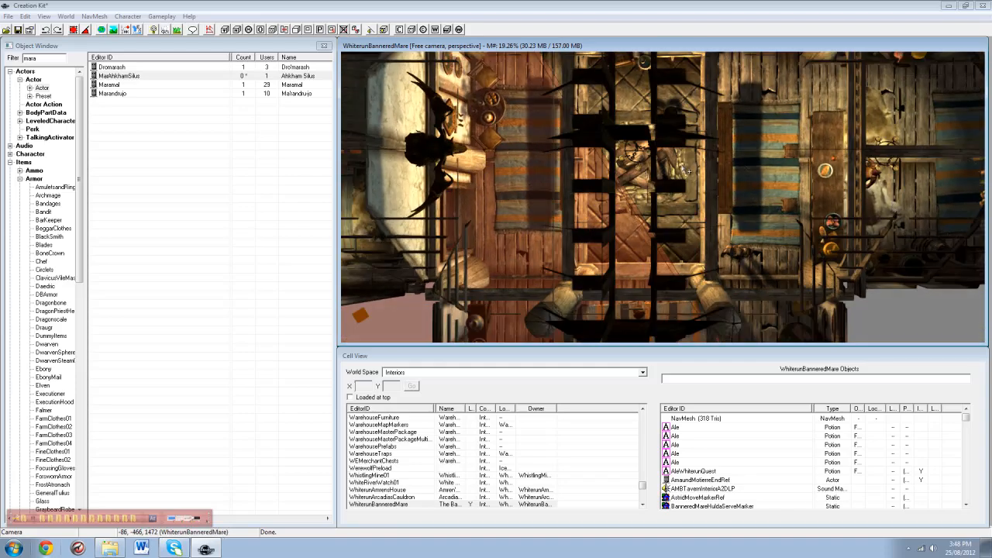
scroll(605, 222, up, 10)
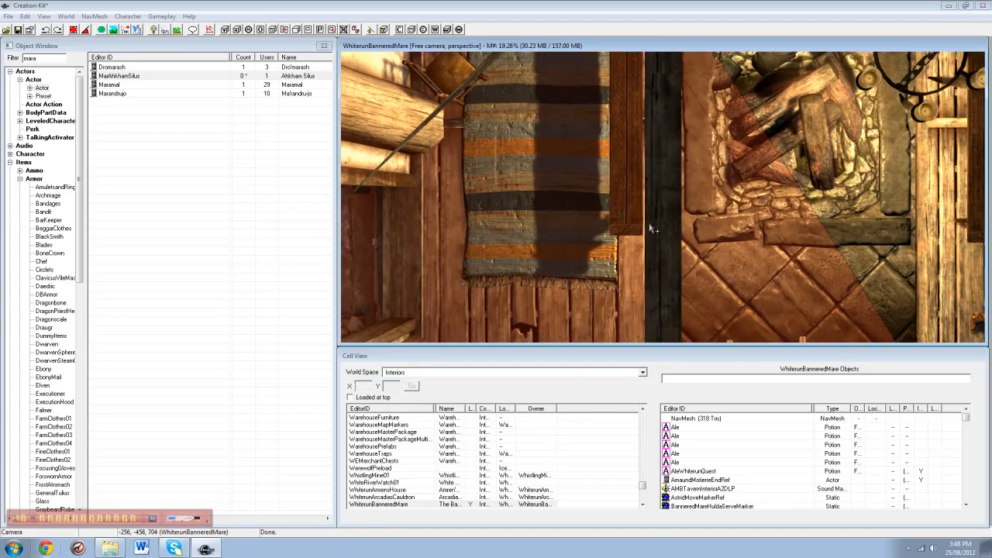
scroll(555, 232, up, 3)
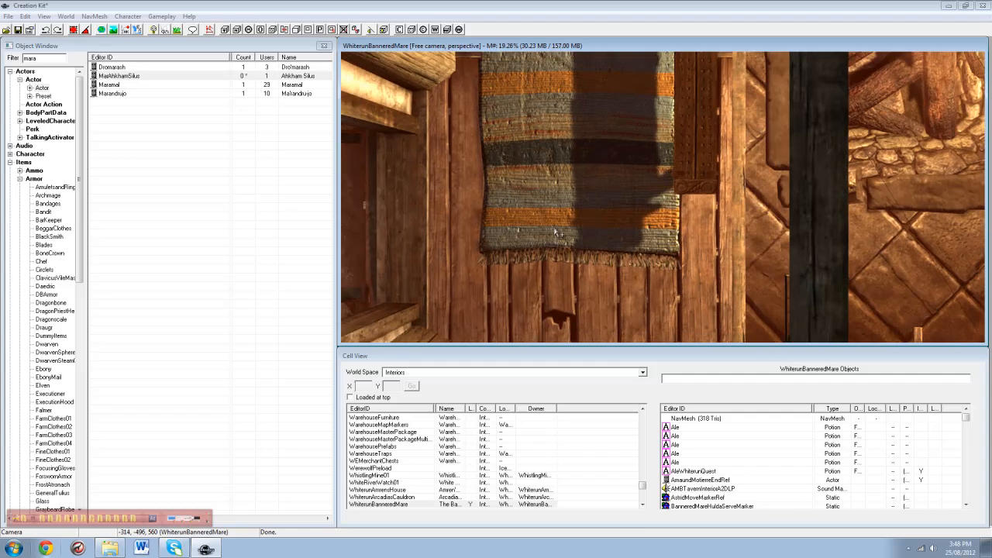
shift+middle_drag(539, 234, 569, 204)
scroll(576, 213, down, 5)
right_click(577, 214)
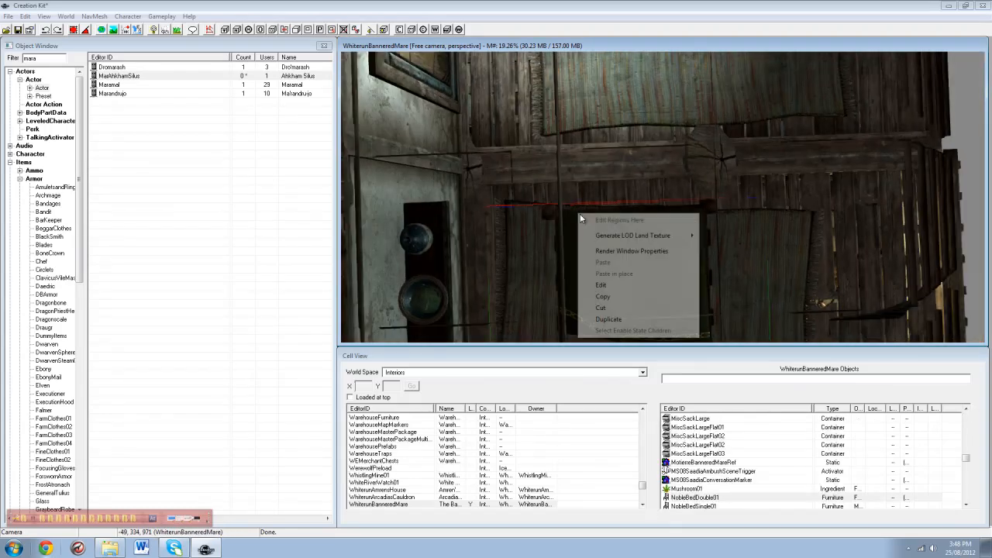
click(624, 251)
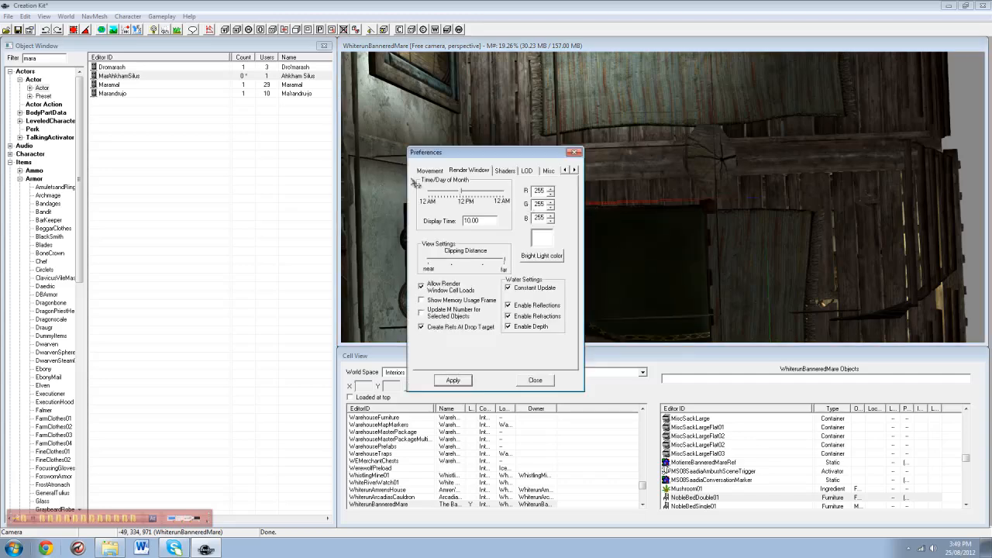
click(431, 171)
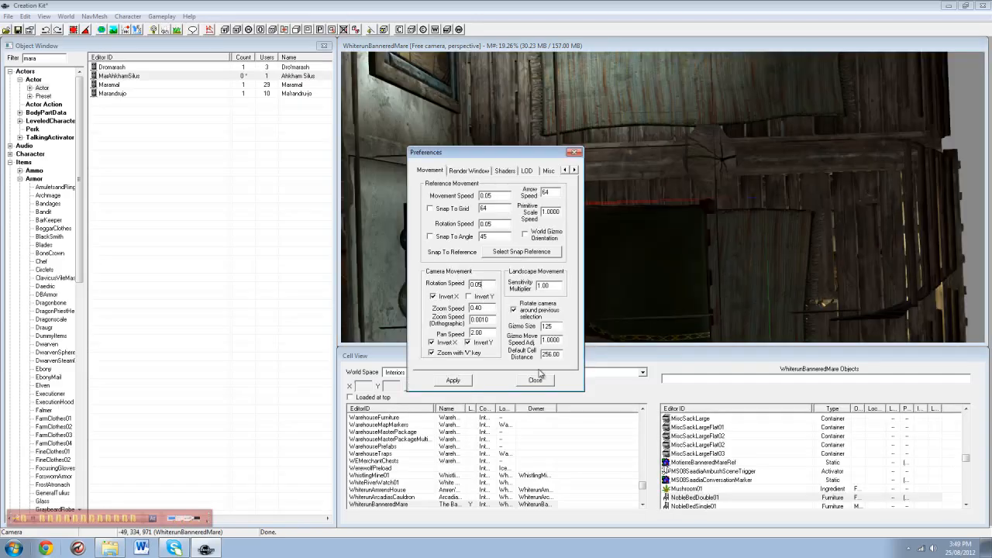
click(538, 379)
Place the MarAhkhamSilus actor on the striped rug beside the Bannered Mare's fire pit
shift+middle_drag(649, 247, 501, 142)
key(m)
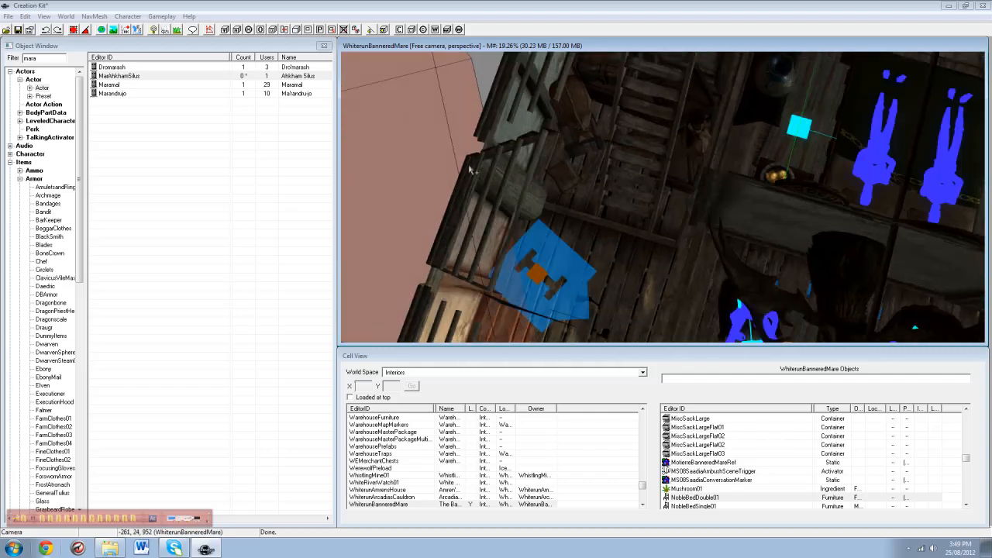
key(m)
middle_drag(542, 239, 743, 266)
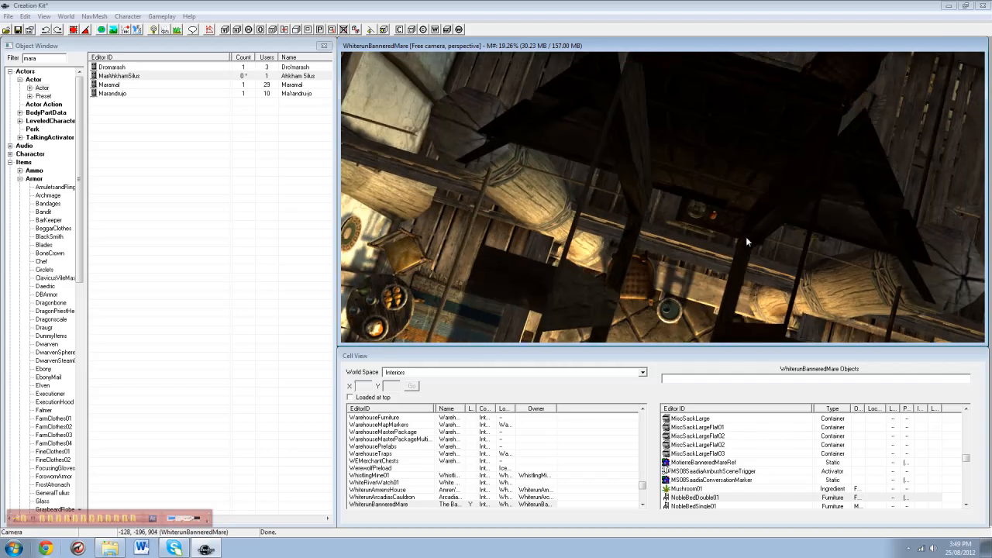
scroll(714, 192, down, 3)
middle_drag(716, 227, 742, 127)
middle_drag(403, 186, 444, 179)
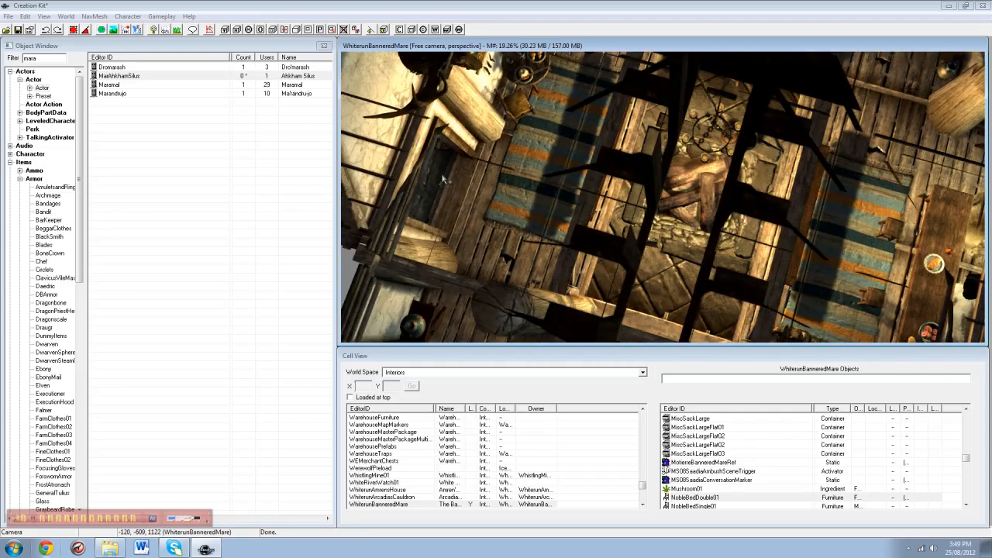
scroll(452, 189, up, 5)
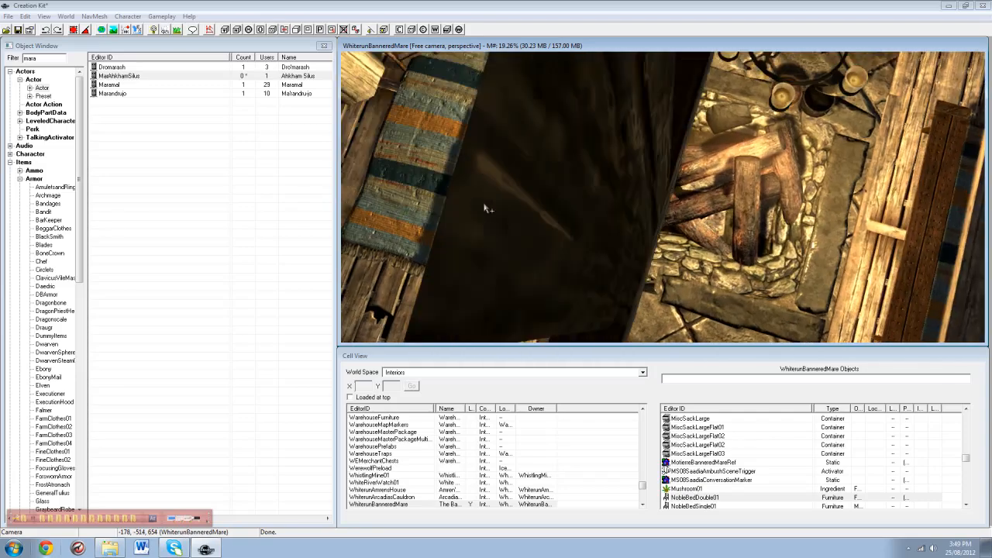
middle_drag(487, 207, 506, 207)
scroll(504, 186, up, 2)
scroll(500, 116, up, 5)
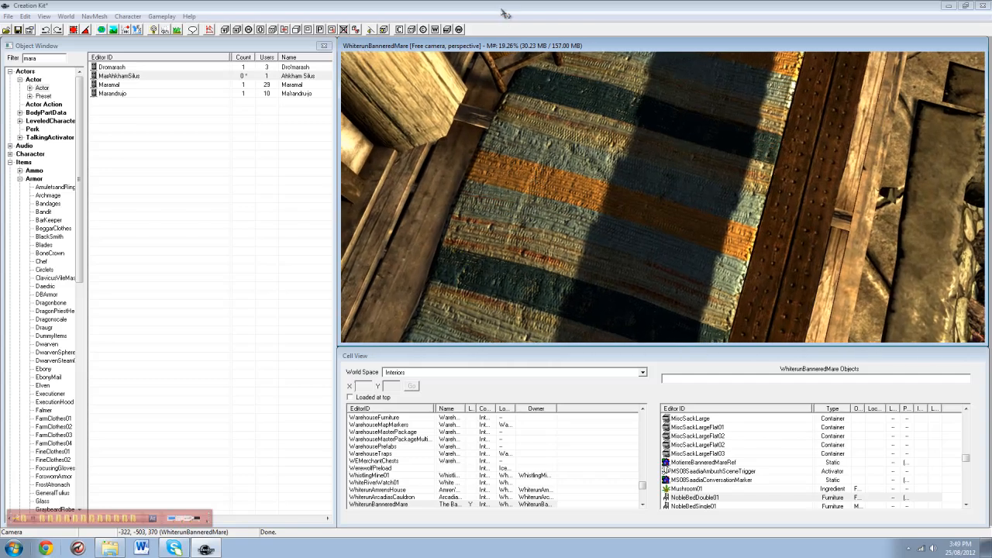
drag(121, 81, 562, 196)
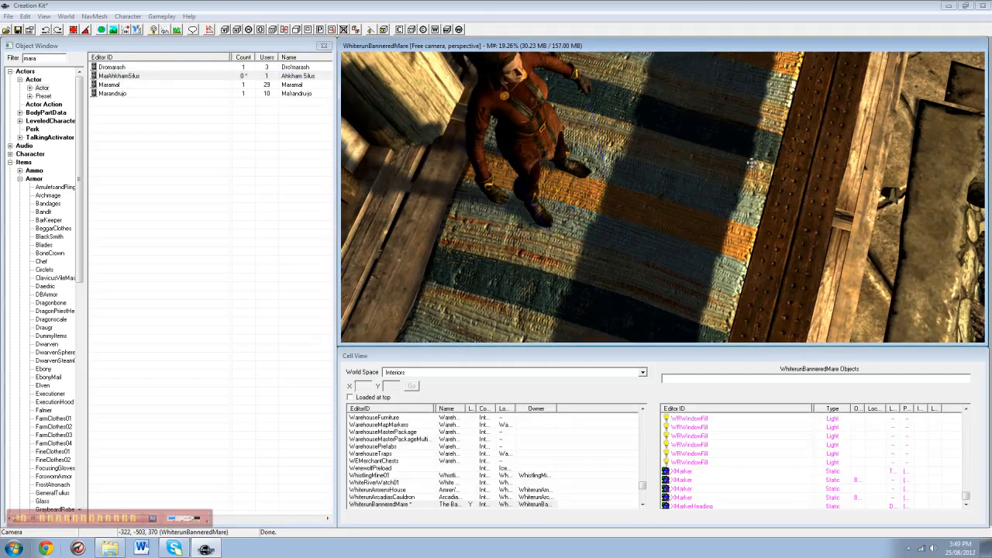
Reopen the MarAhkhamSilus actor, add the AI package DefaultSandboxCurrentLocation256 and save the actor
double_click(526, 105)
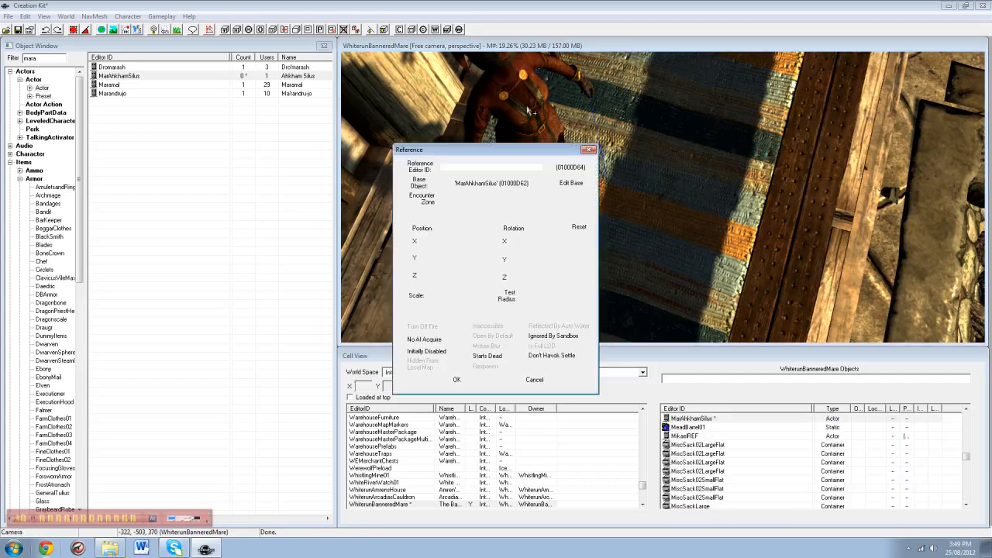
click(588, 150)
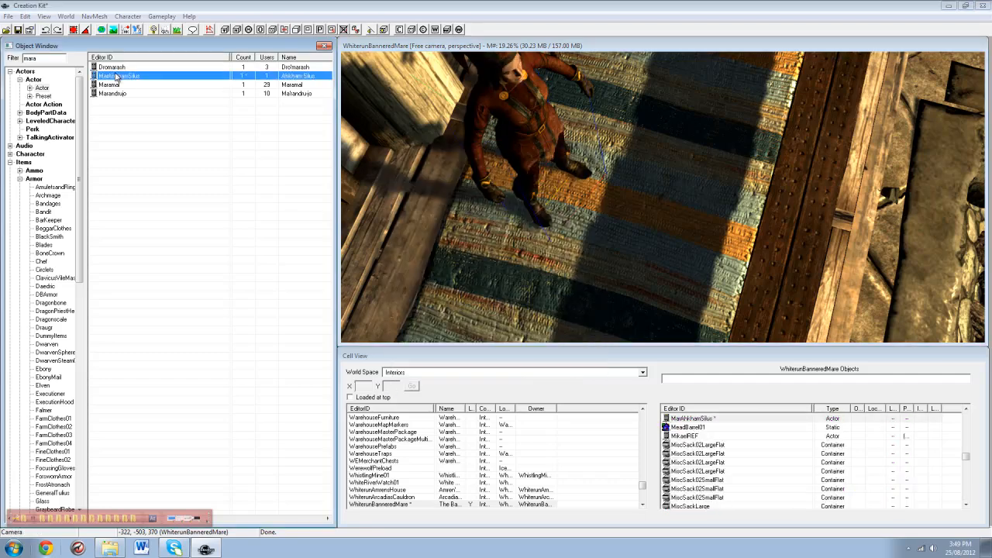
double_click(544, 173)
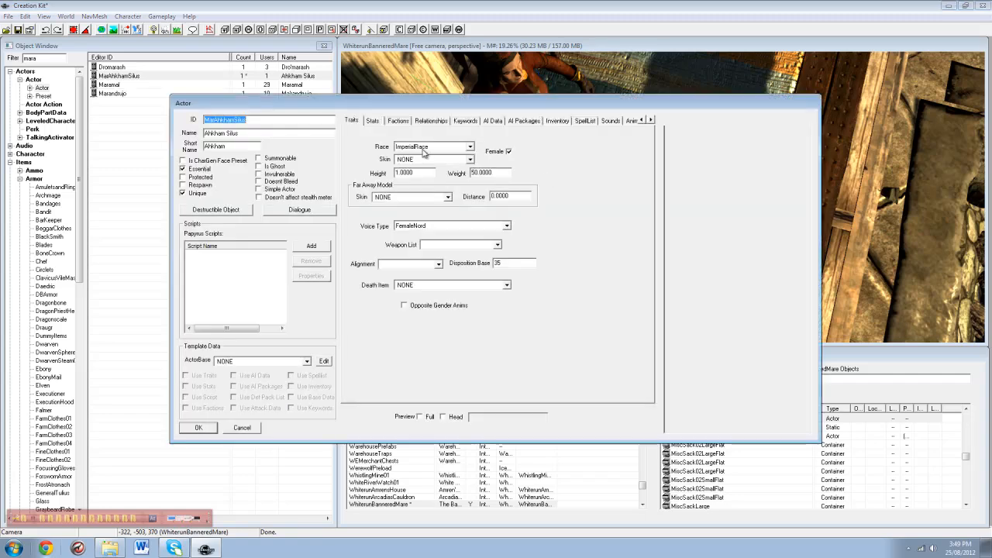
click(527, 121)
right_click(394, 167)
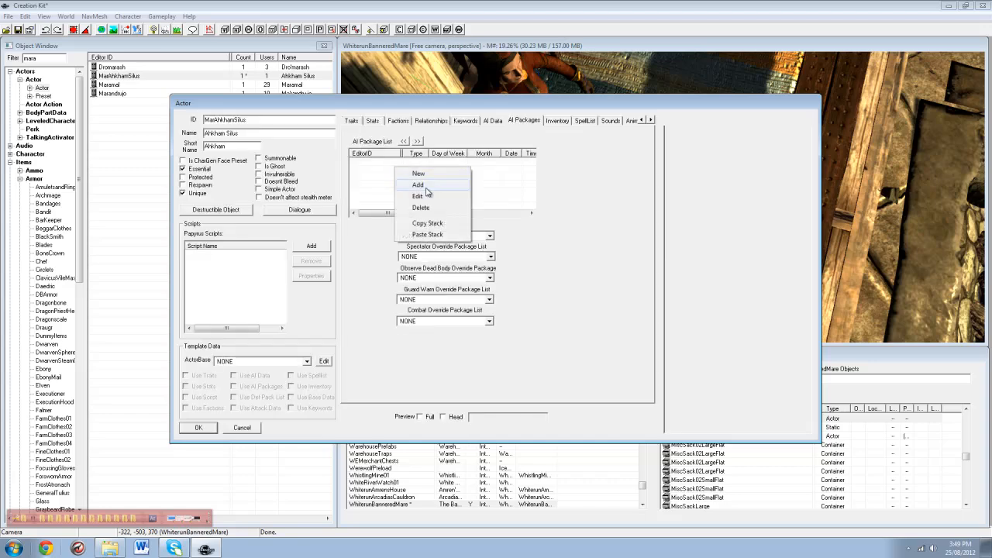
click(425, 187)
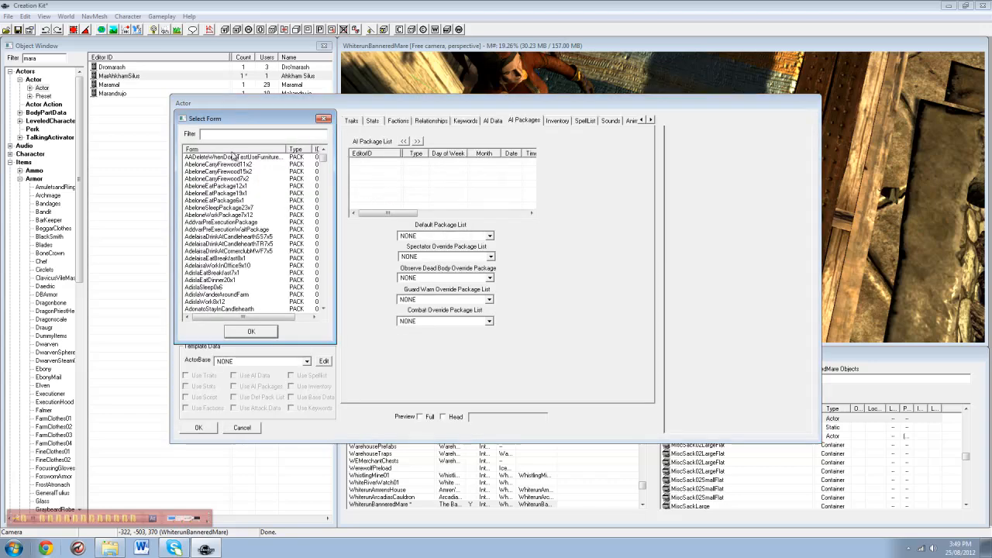
text(default)
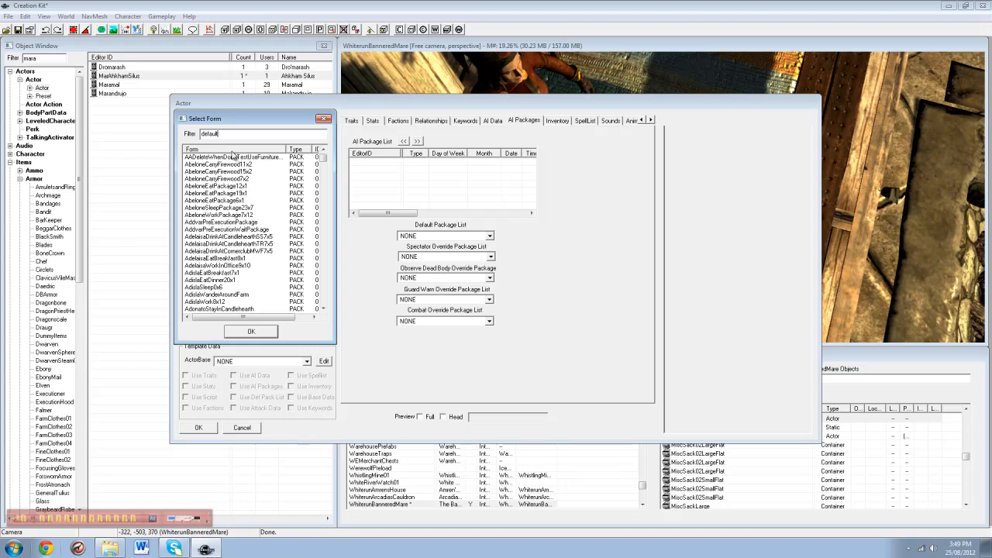
text(sand)
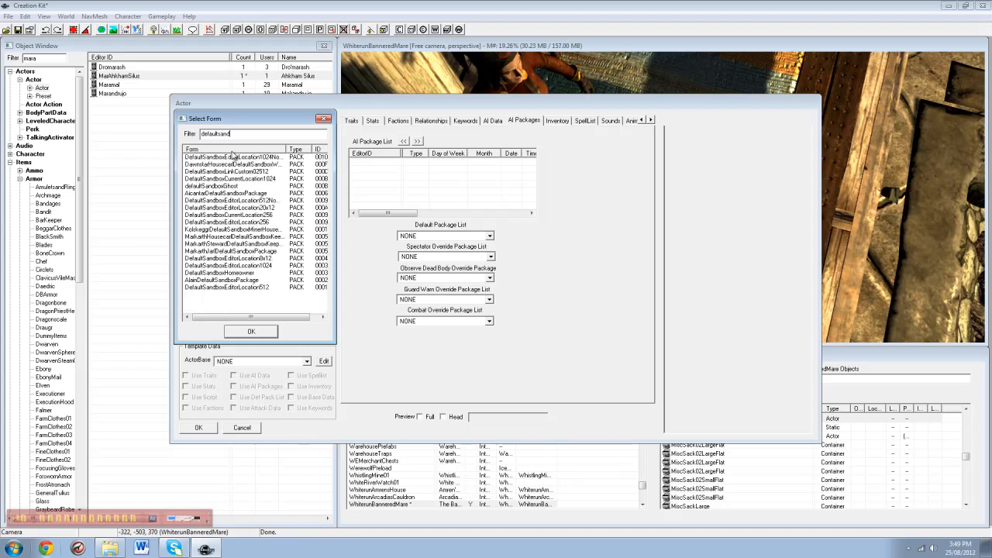
click(254, 223)
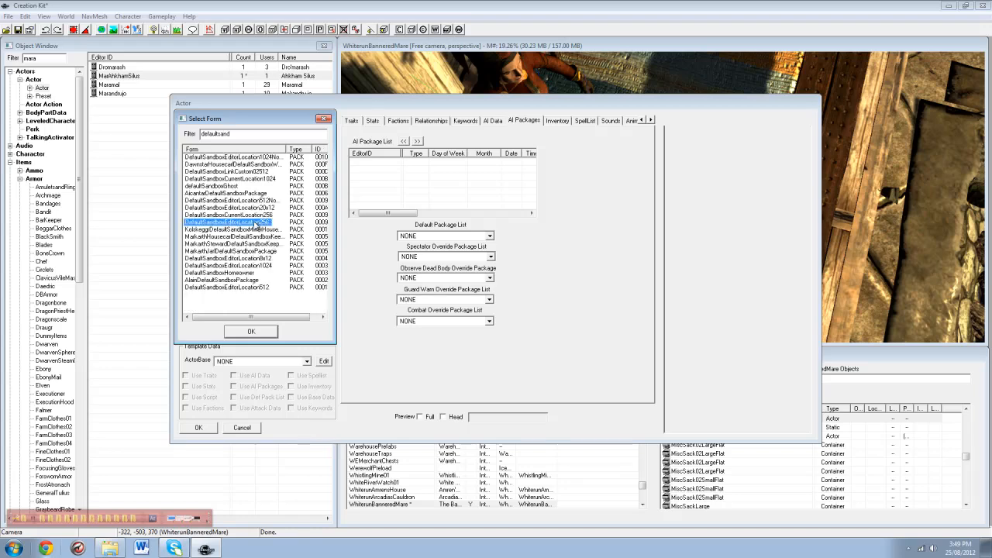
click(256, 216)
double_click(256, 215)
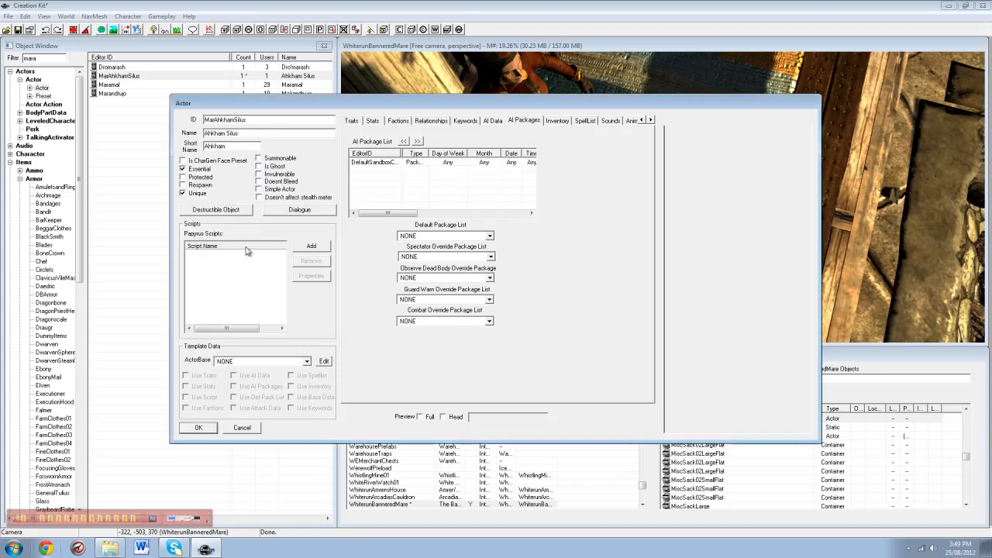
click(198, 427)
Place the ReligiousMaraLove amulet from the AmuletsandRings armor category on the small round table behind the actor
key(shift)
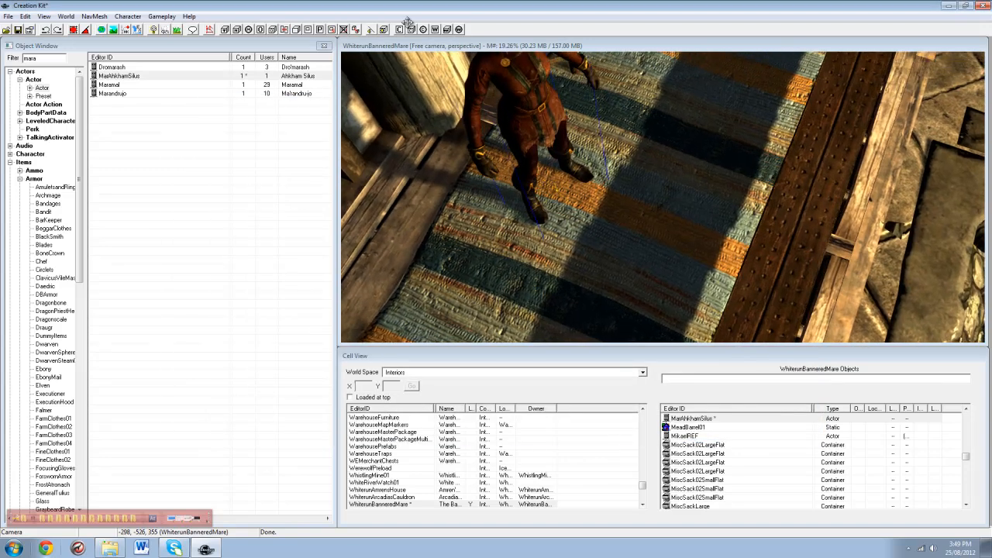
middle_drag(583, 60, 594, 158)
middle_drag(594, 162, 627, 121)
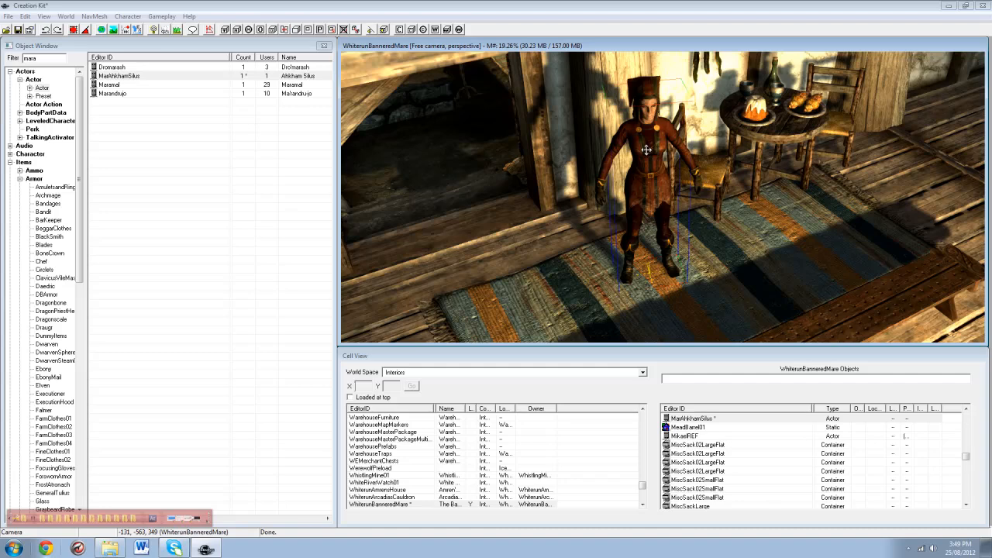
right_click(645, 149)
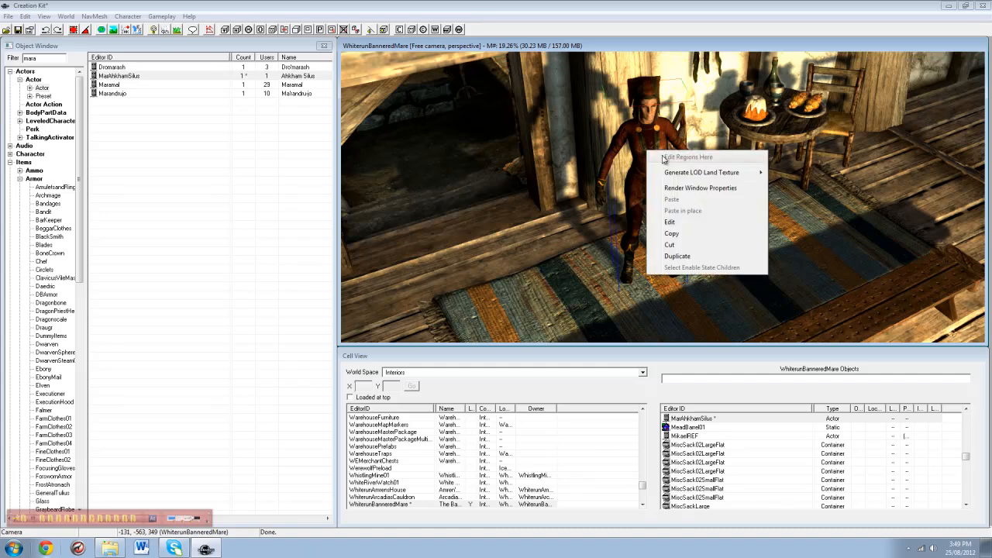
click(641, 161)
middle_drag(794, 179, 789, 186)
click(58, 189)
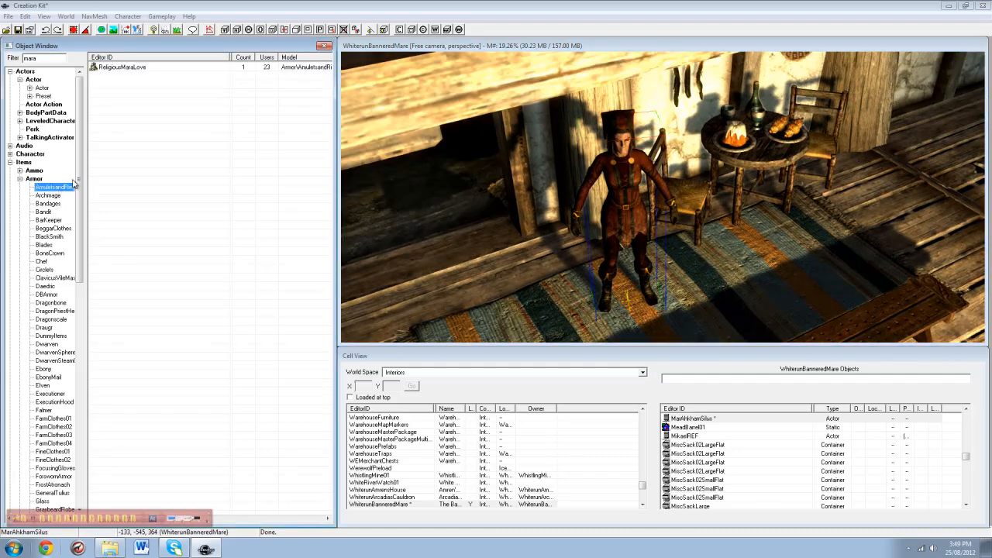
click(104, 68)
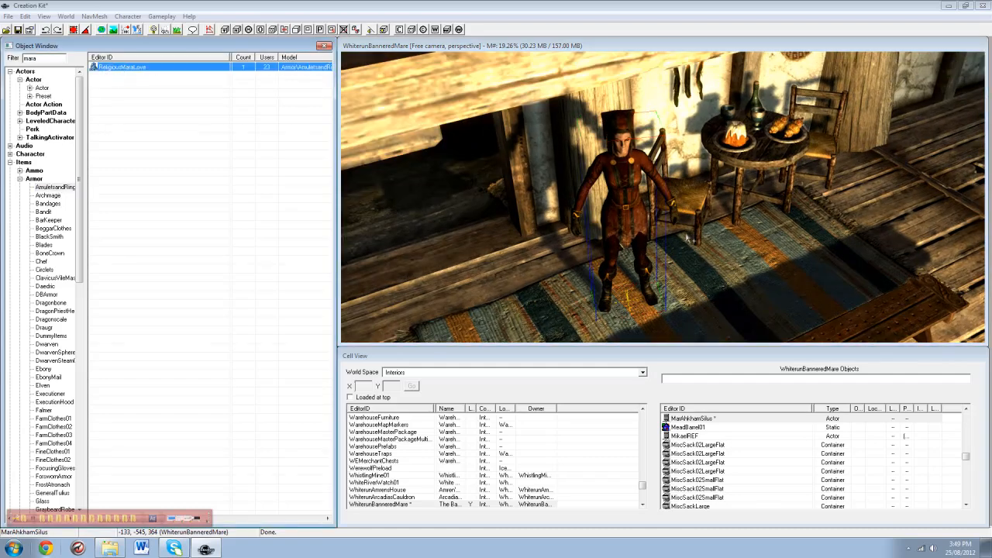
drag(707, 256, 767, 164)
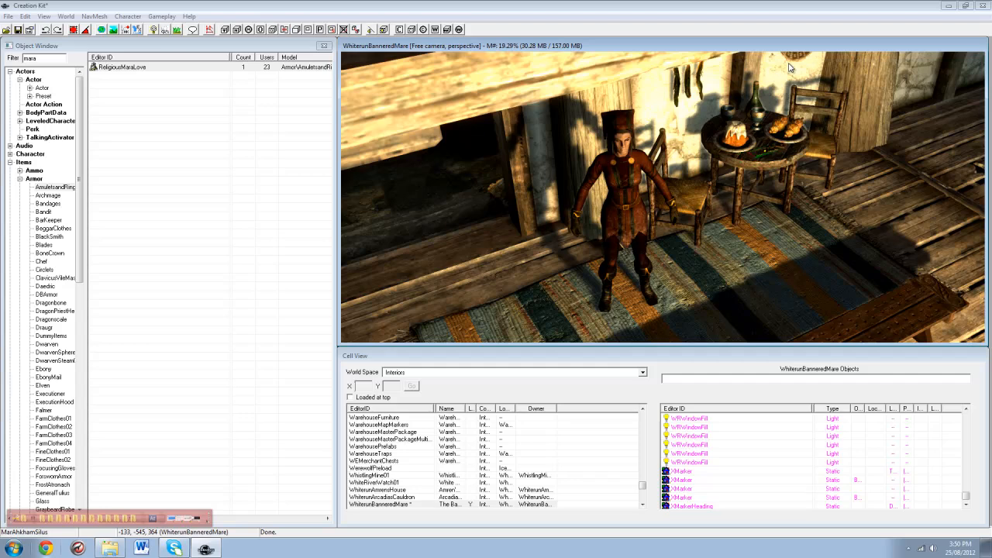
Place another ReligiousMaraLove amulet on the striped rug beside the actor and reposition it
shift+middle_drag(789, 59, 779, 11)
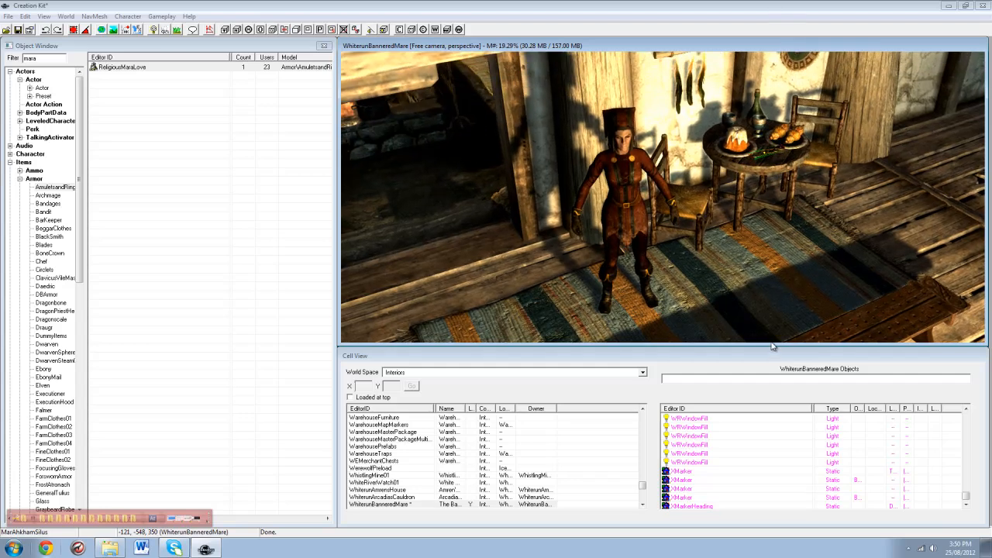
click(731, 286)
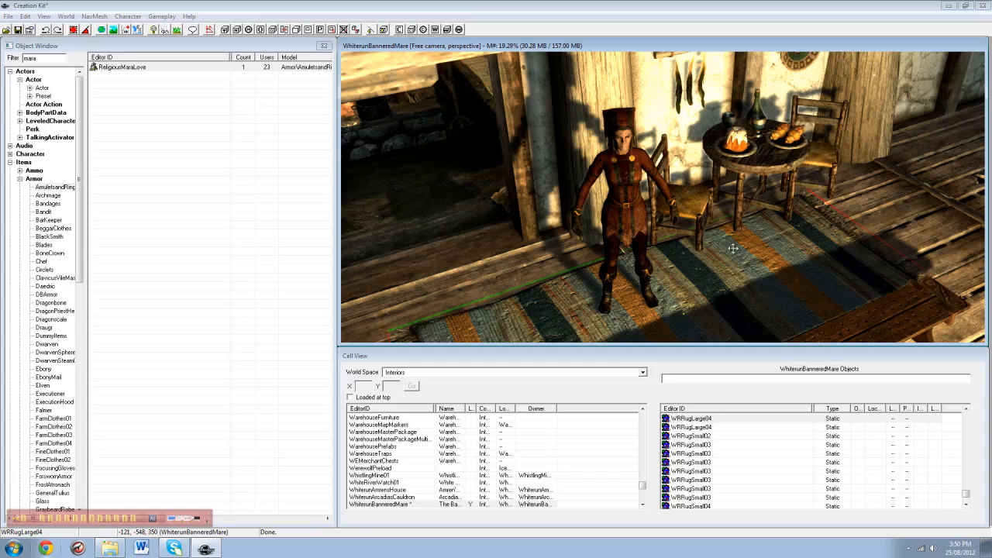
key(ctrl+v)
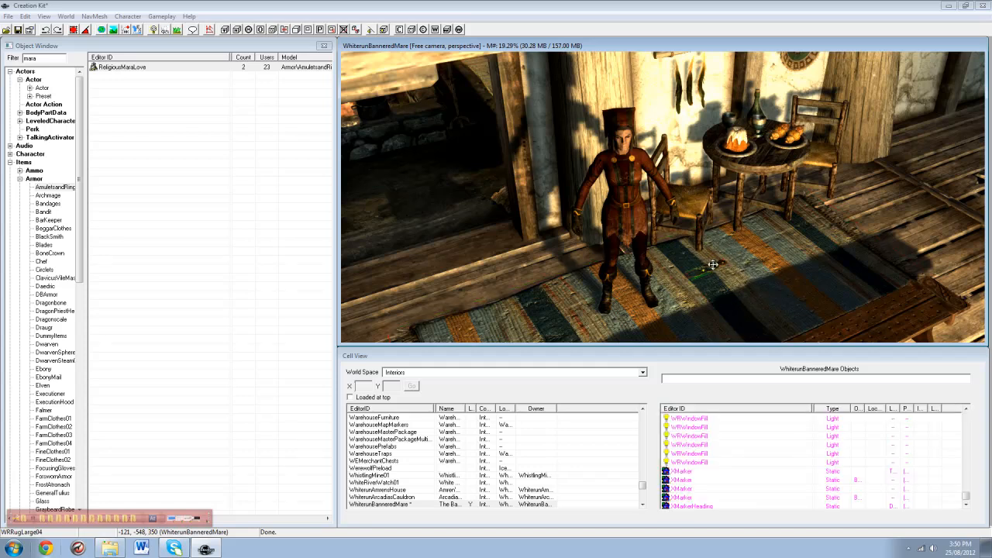
drag(713, 265, 781, 82)
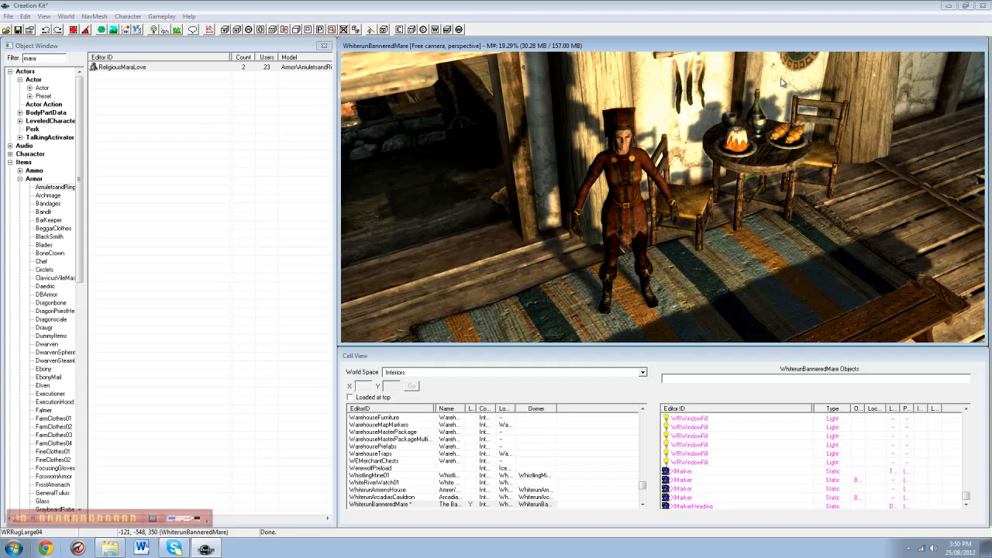
drag(782, 327, 792, 362)
click(771, 320)
scroll(612, 98, down, 1)
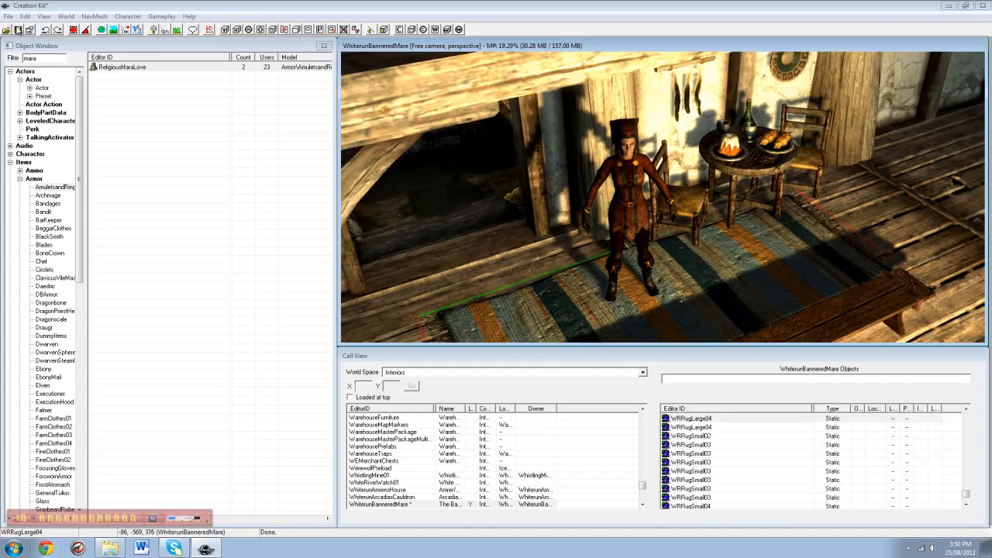
Save the plugin in the Skyrim Data folder as marriage.esp
click(18, 30)
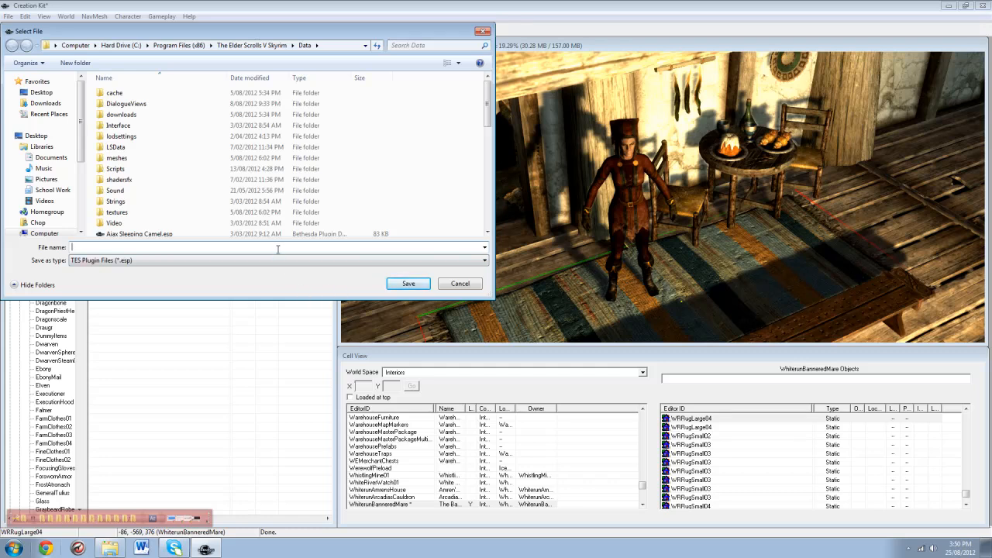
text(mar)
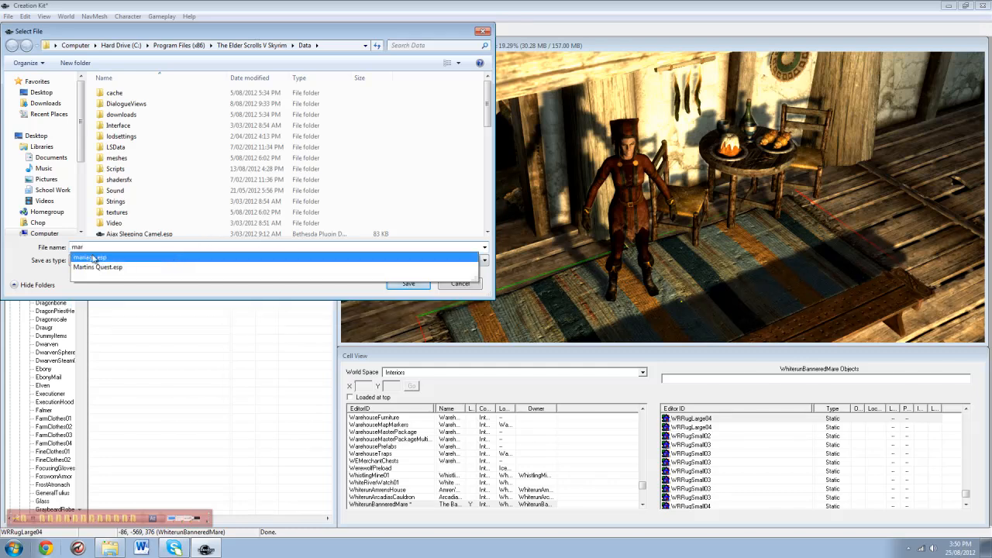
text(riage)
key(Return)
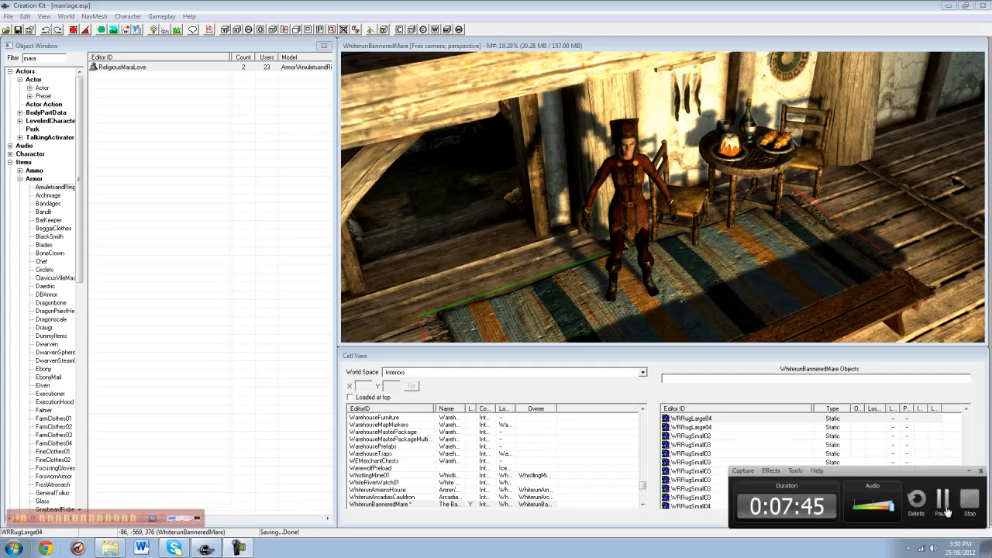
click(965, 502)
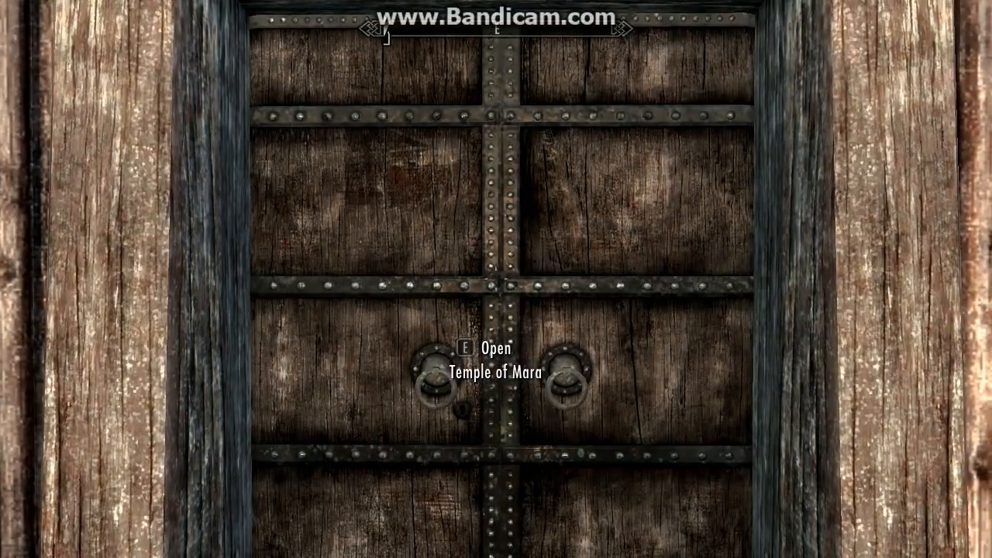
In the Skyrim game, enter the Temple of Mara and start a conversation with the priest Maramal
key(w)
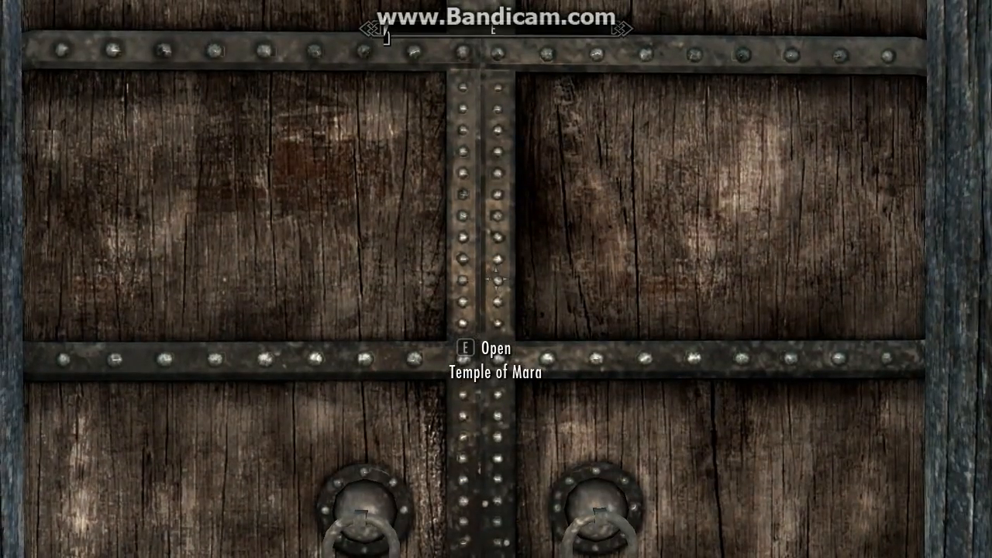
key(e)
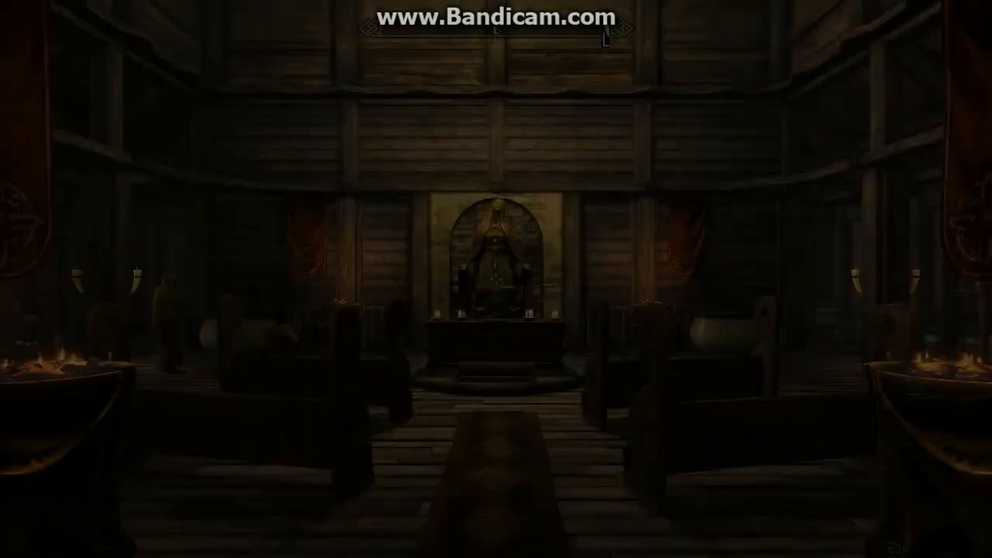
key(w)
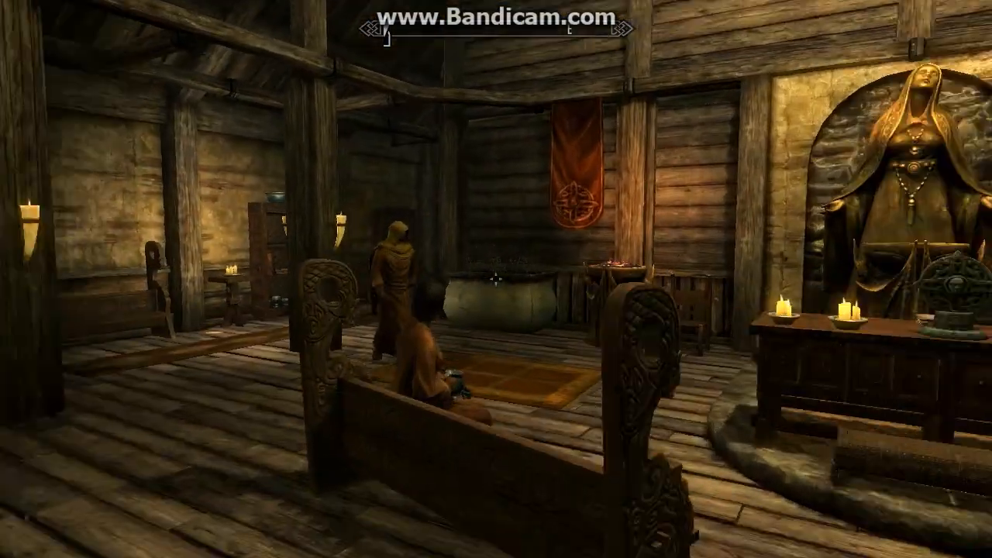
key(w)
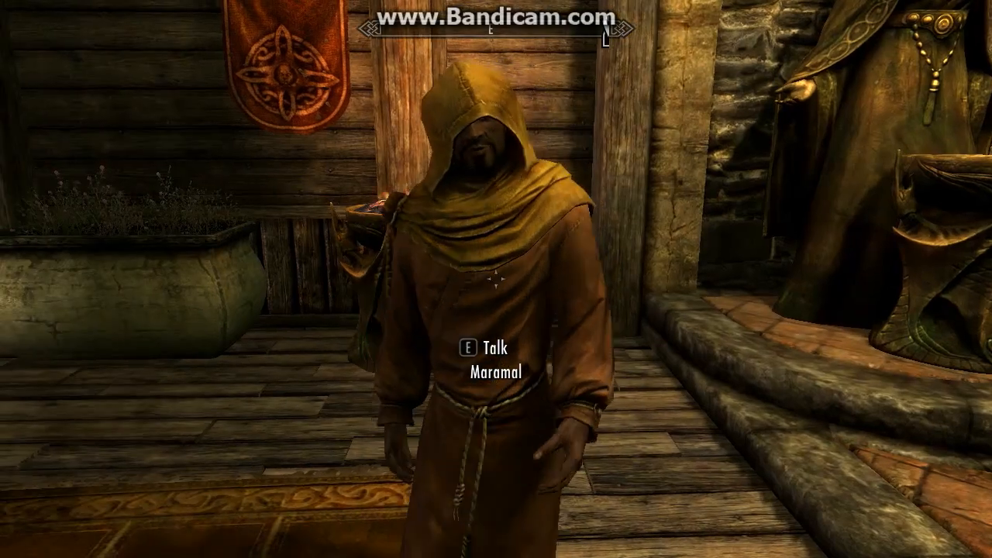
key(e)
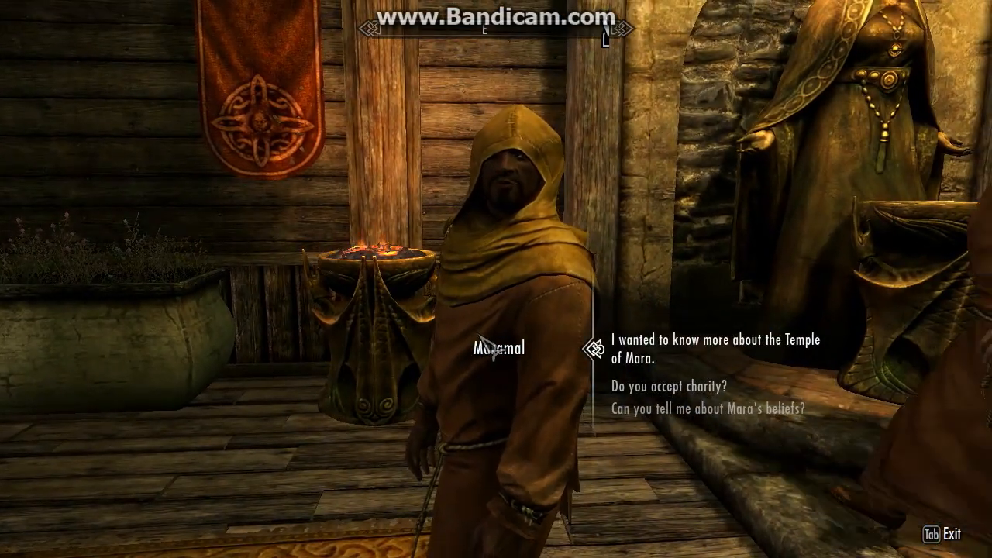
Ask Maramal about Mara's beliefs and about the Temple of Mara
key(Down)
key(Down)
key(e)
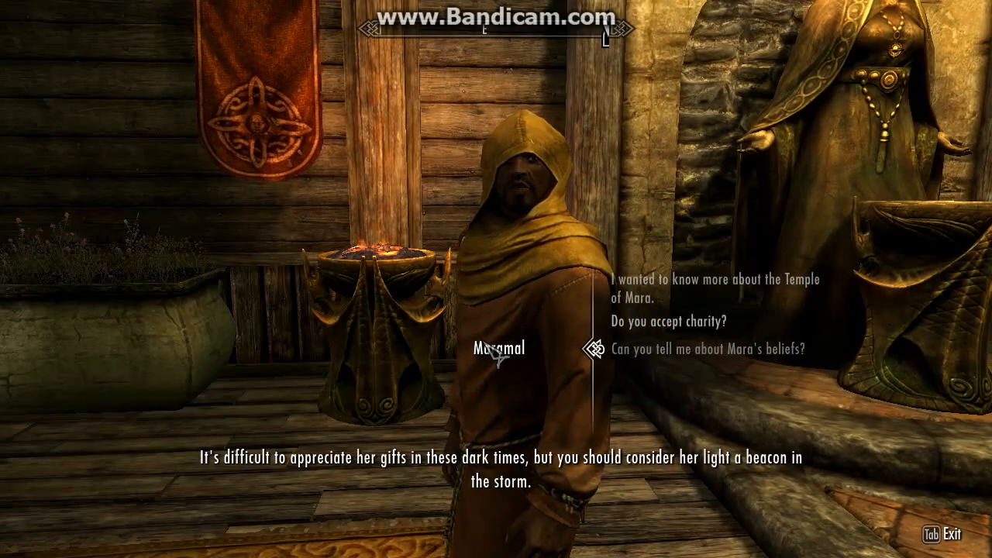
key(Up)
key(Up)
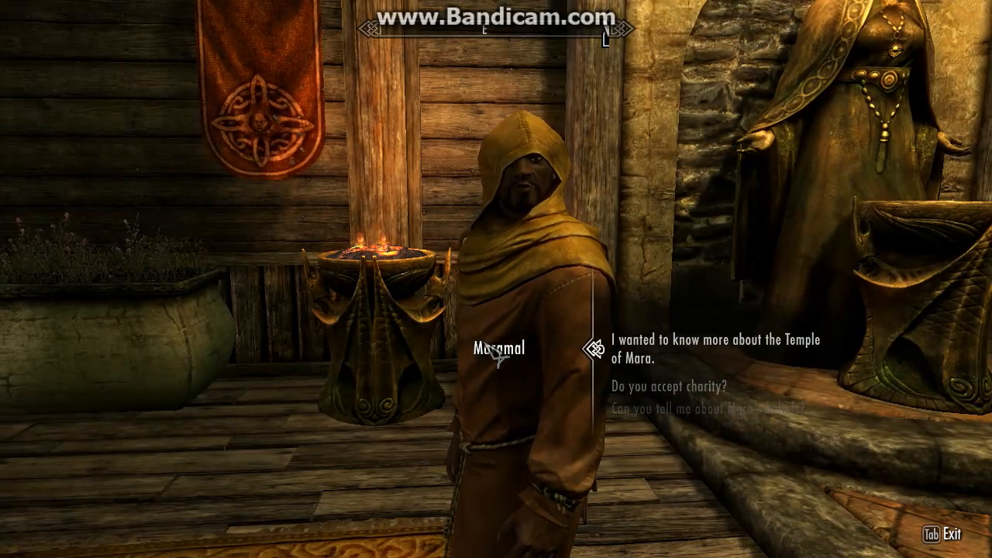
key(Return)
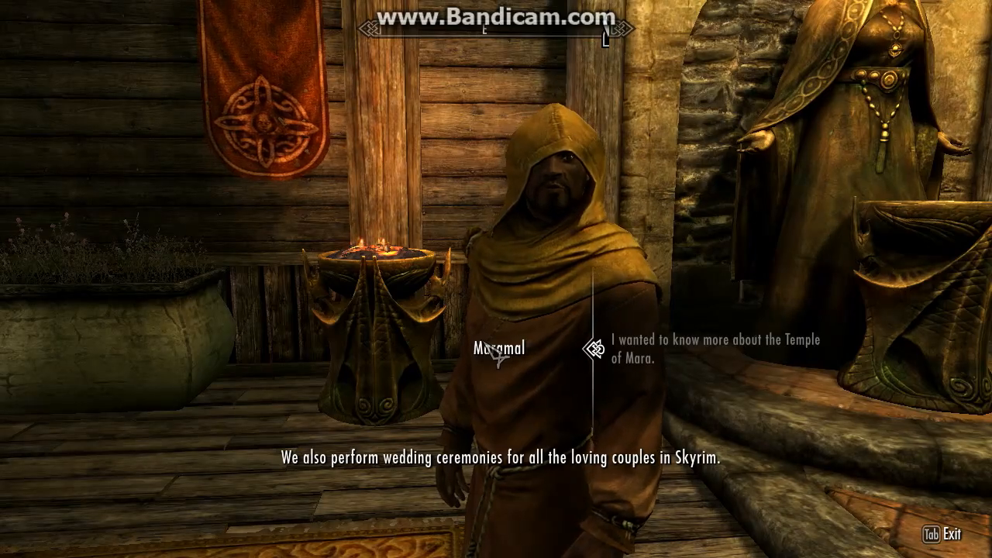
Ask Maramal about having a wedding at the temple and answer "No, not really." to his marriage question
key(Up)
key(Up)
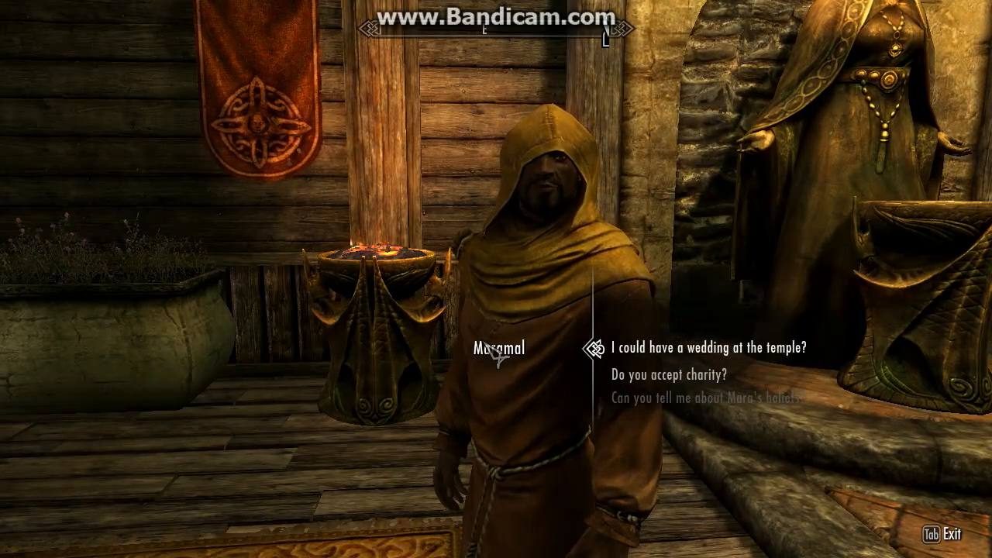
key(e)
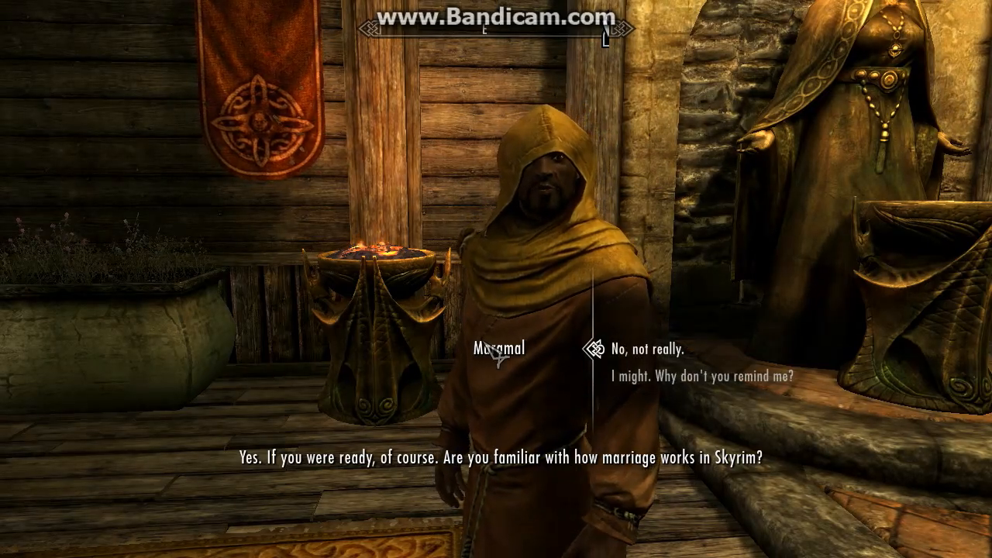
key(e)
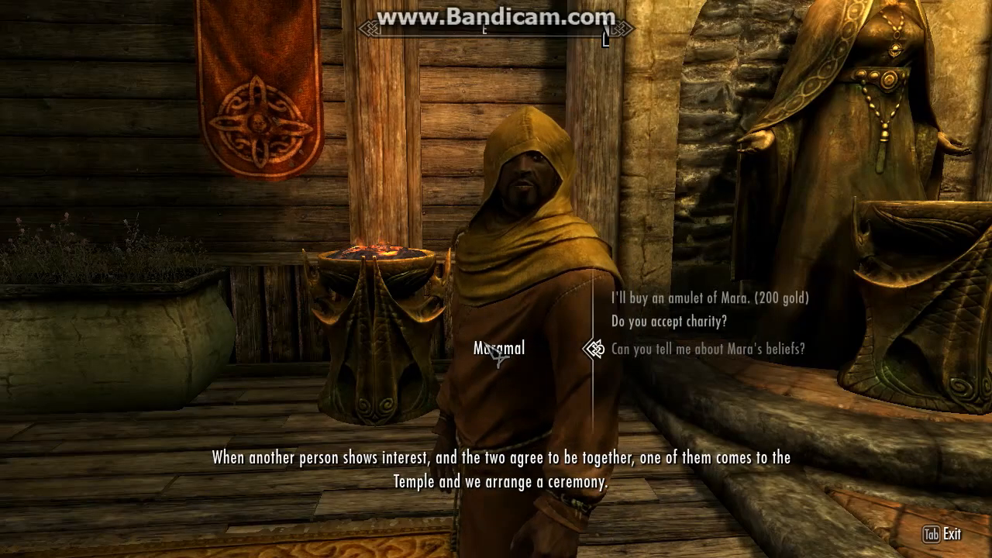
Buy an amulet of Mara from Maramal for 200 gold
key(w)
key(w)
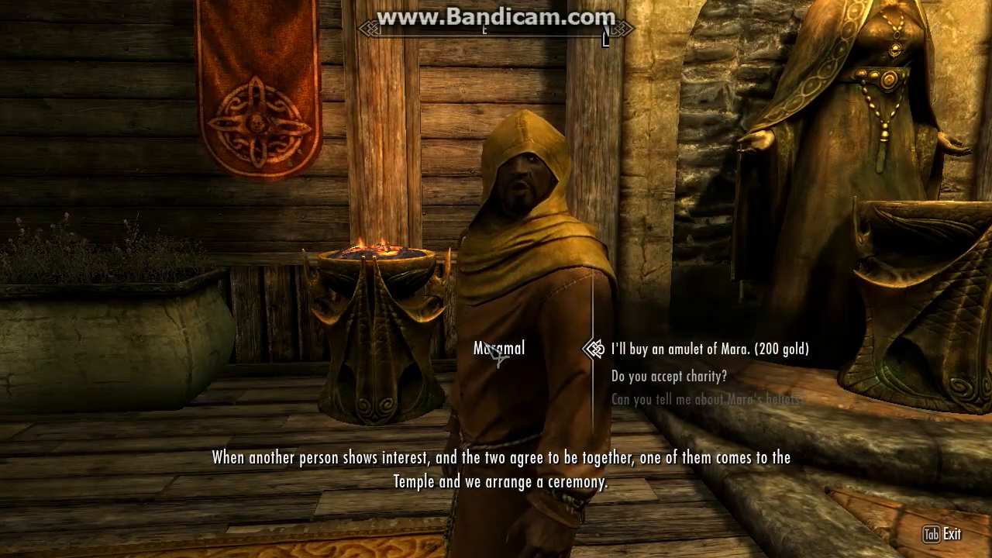
key(e)
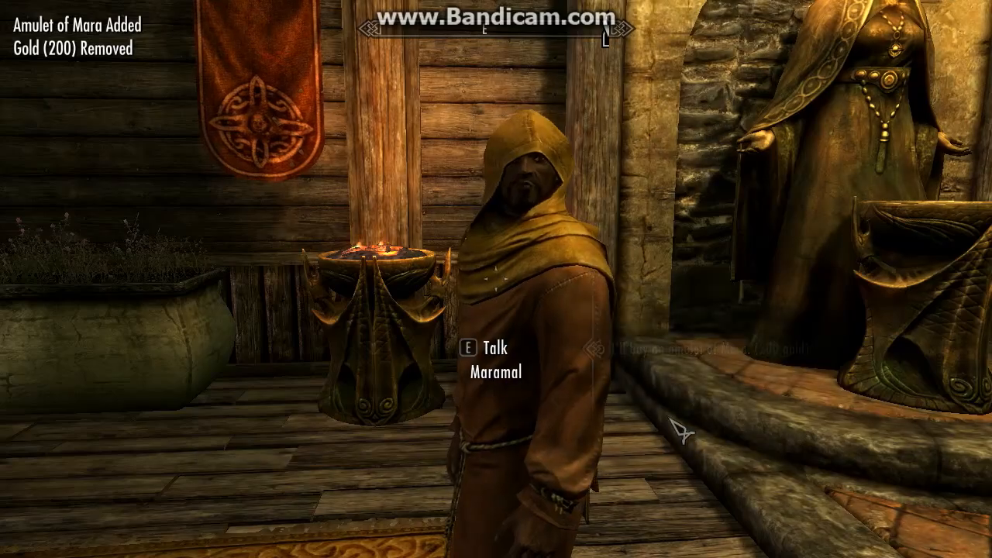
Walk to the temple door and teleport to the inn with the console command coc WhiterunBanneredMare
key(w)
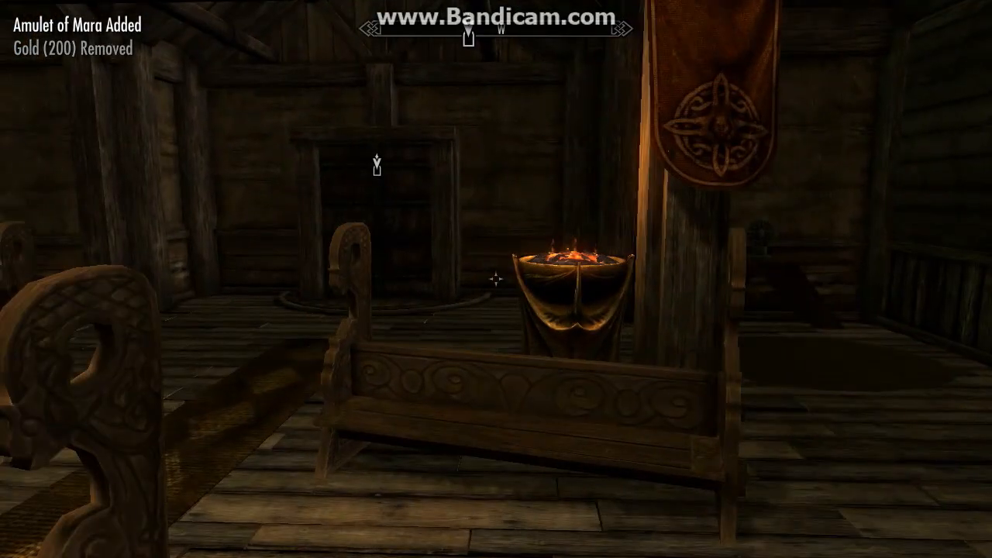
key(w)
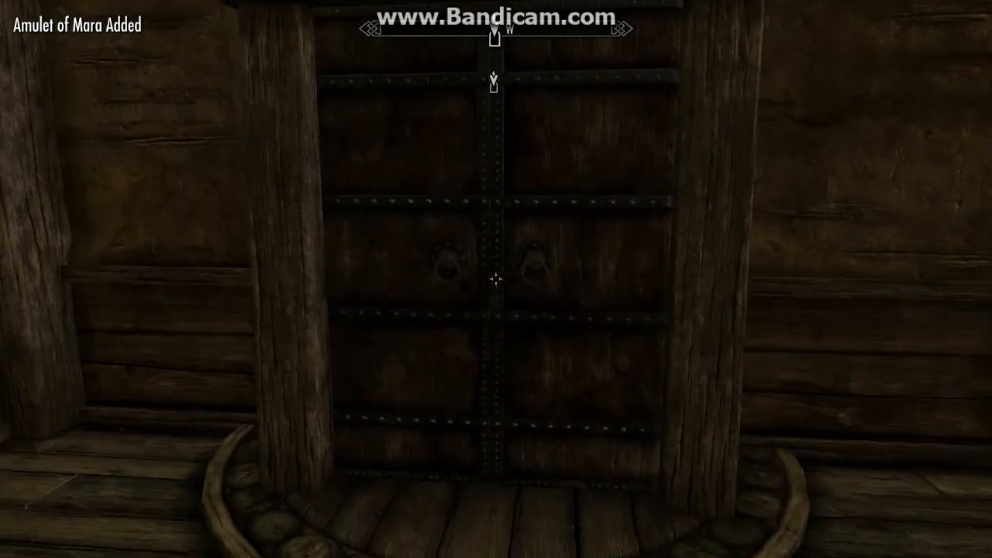
key(grave)
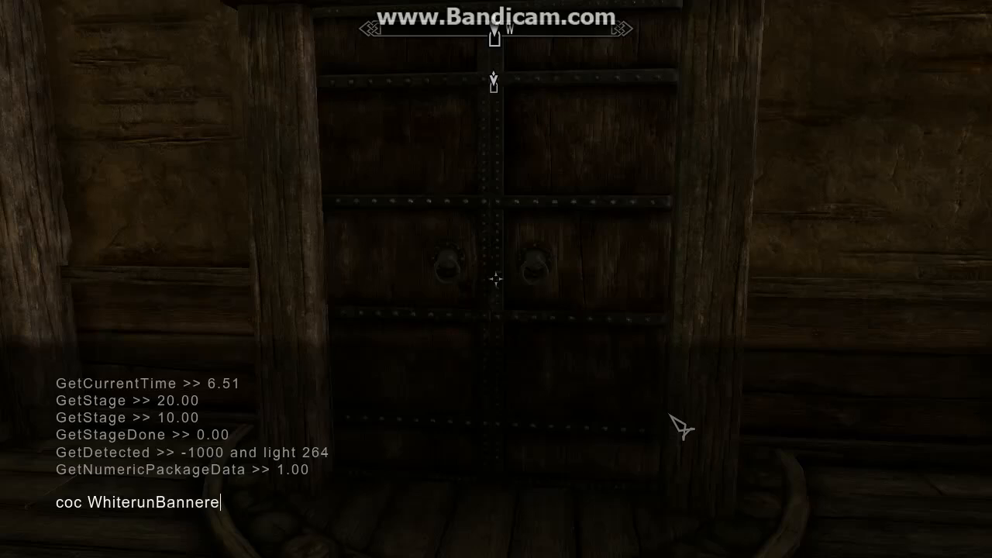
key(Return)
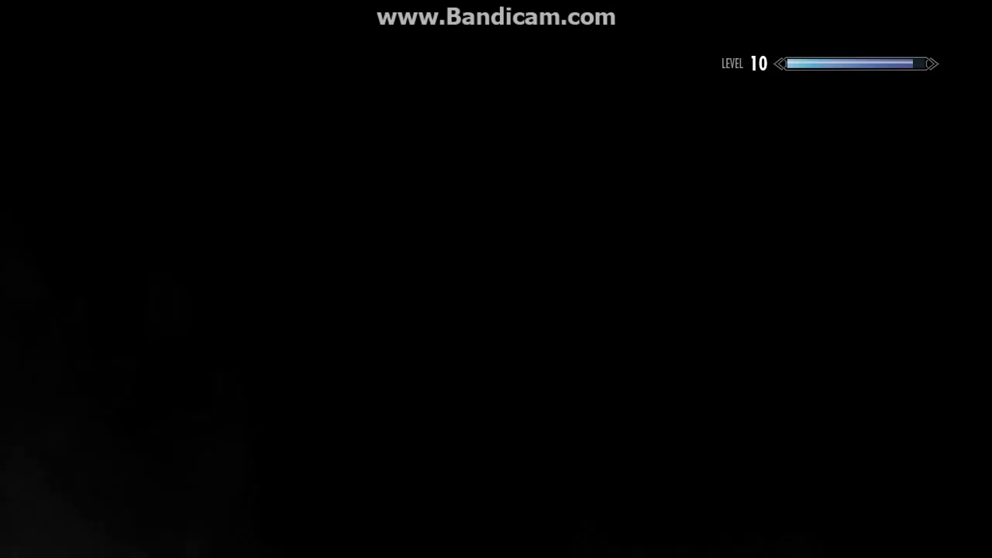
Approach Ahkham Silus on the bench by the fire pit and check the apparel inventory for the Amulet of Mara
key(w)
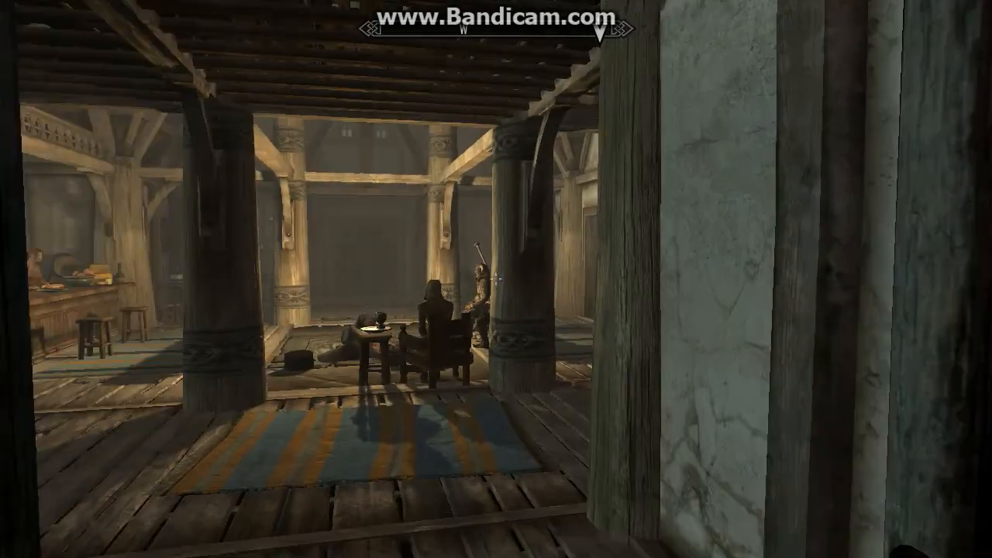
key(w)
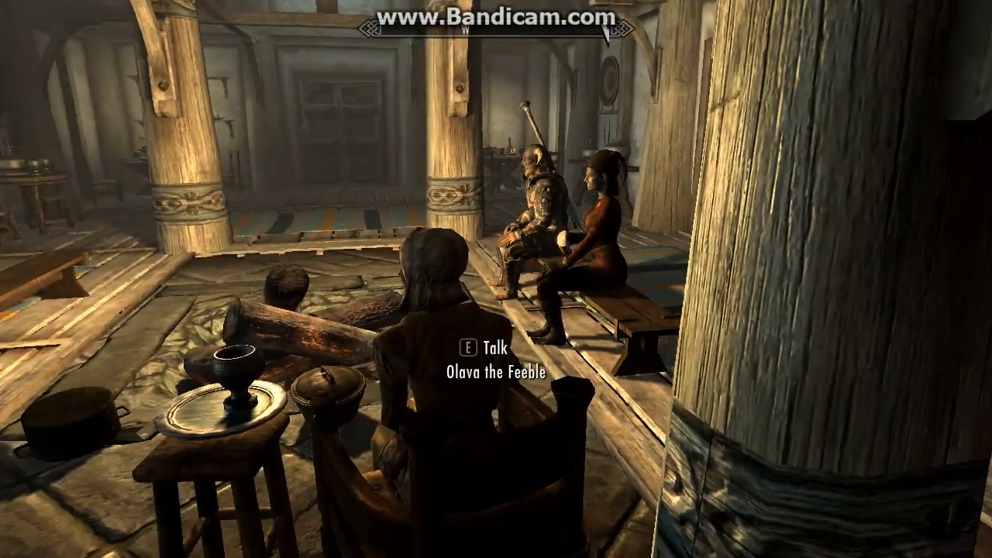
key(w)
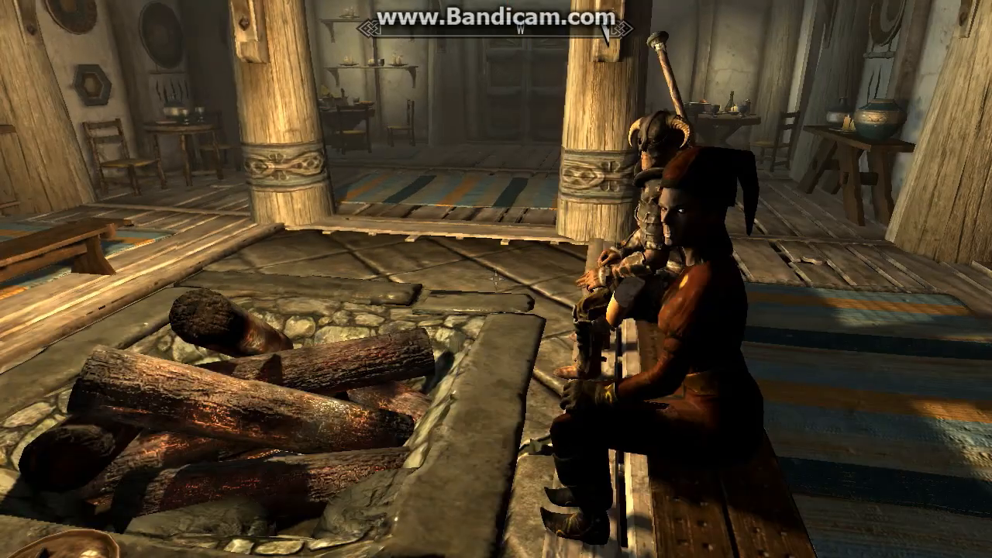
key(Tab)
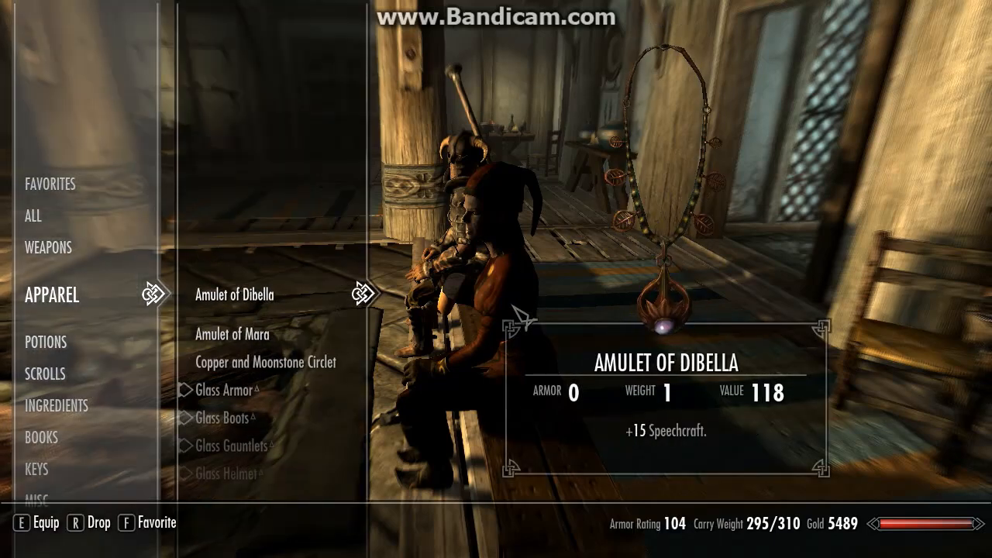
key(Escape)
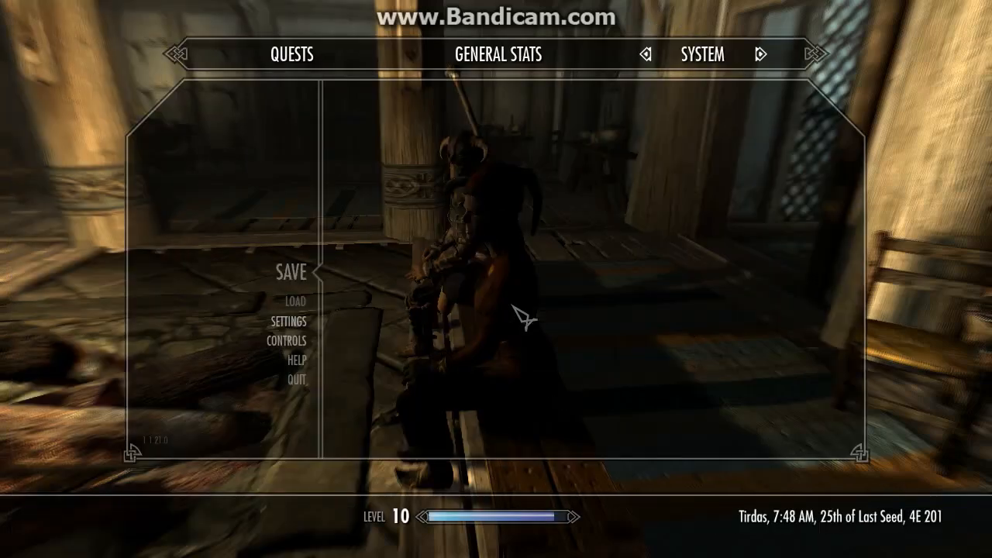
key(Escape)
key(Tab)
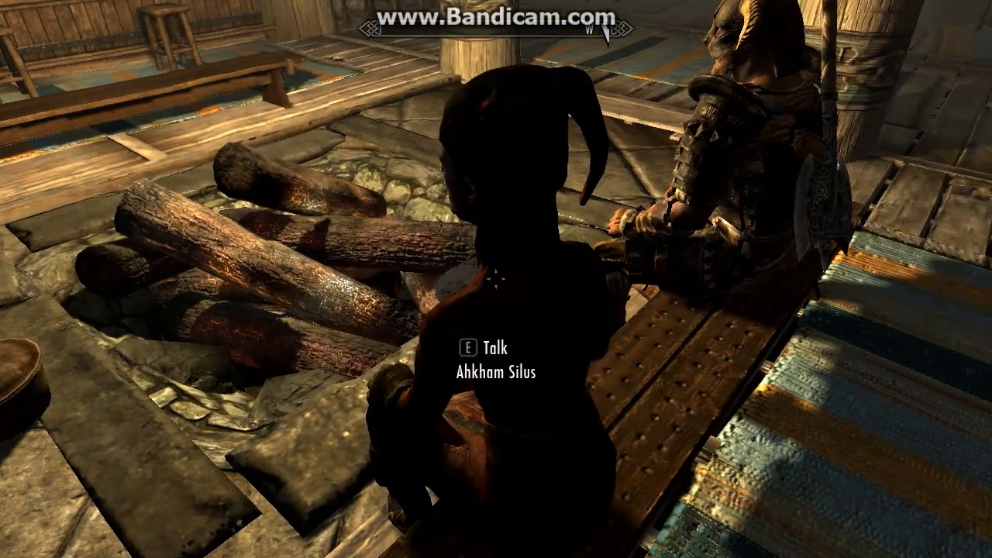
Talk to Ahkham Silus, accept the marriage with "I will. Together, then." and leave the skills screen
key(e)
key(e)
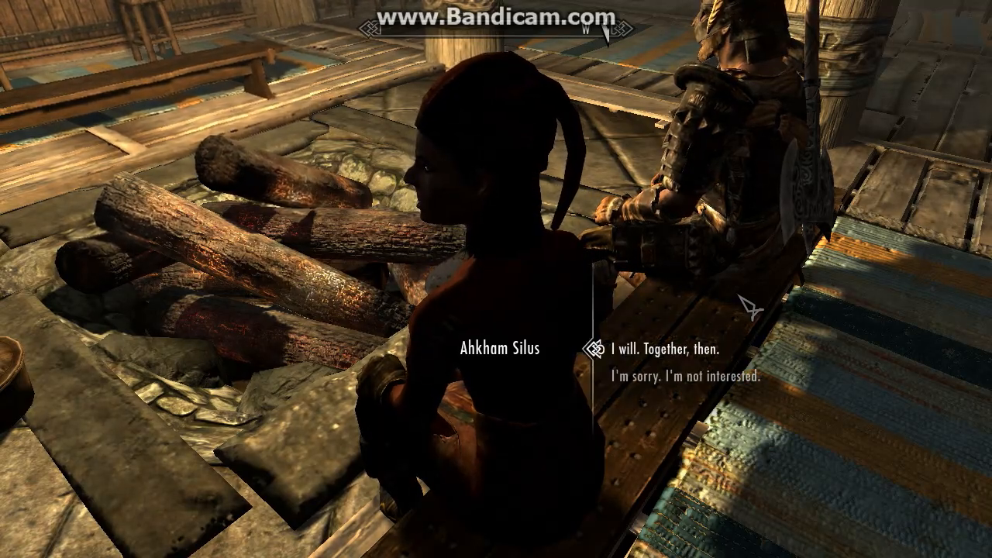
key(e)
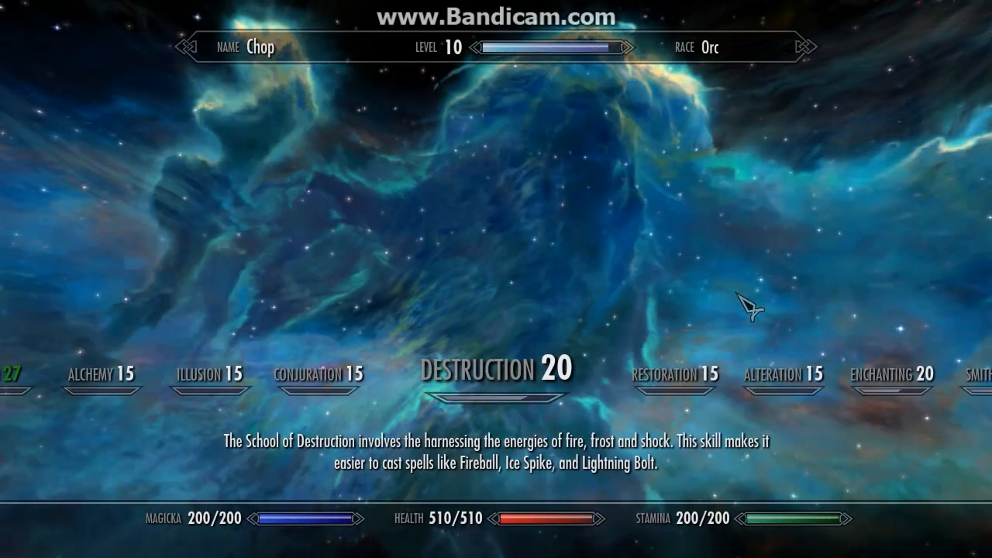
key(Escape)
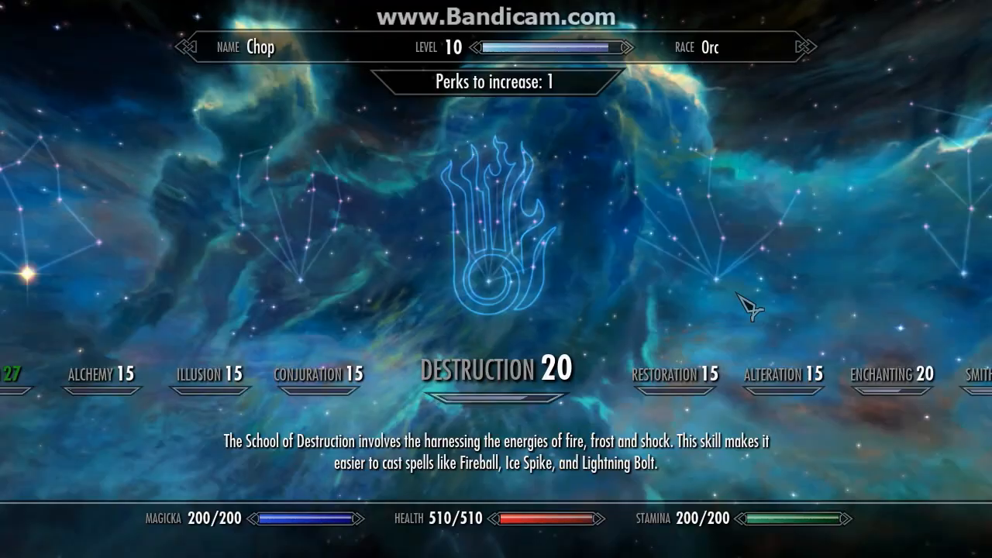
key(Tab)
Run an earlier coc command from the console history to teleport out of the inn
key(grave)
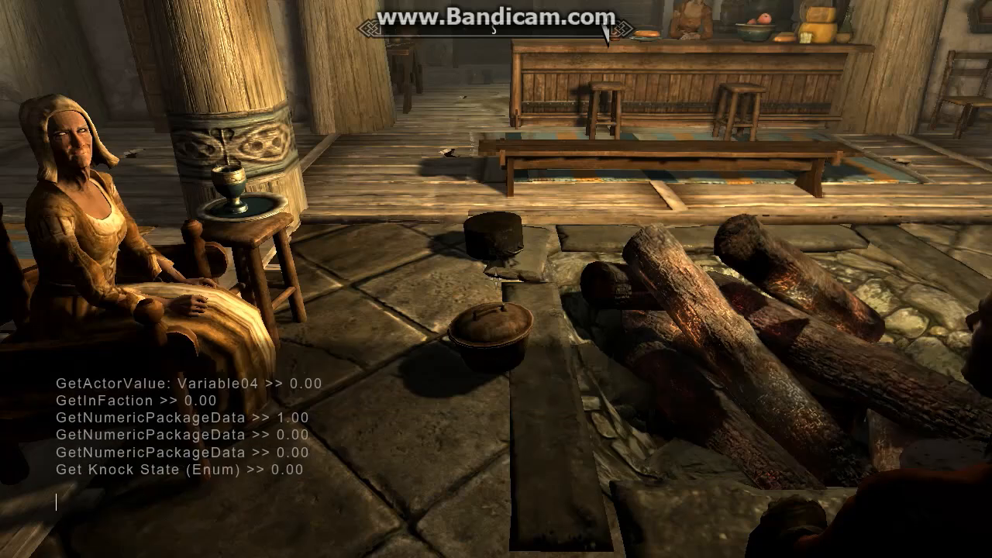
text(coc WhiterunBanneredMare)
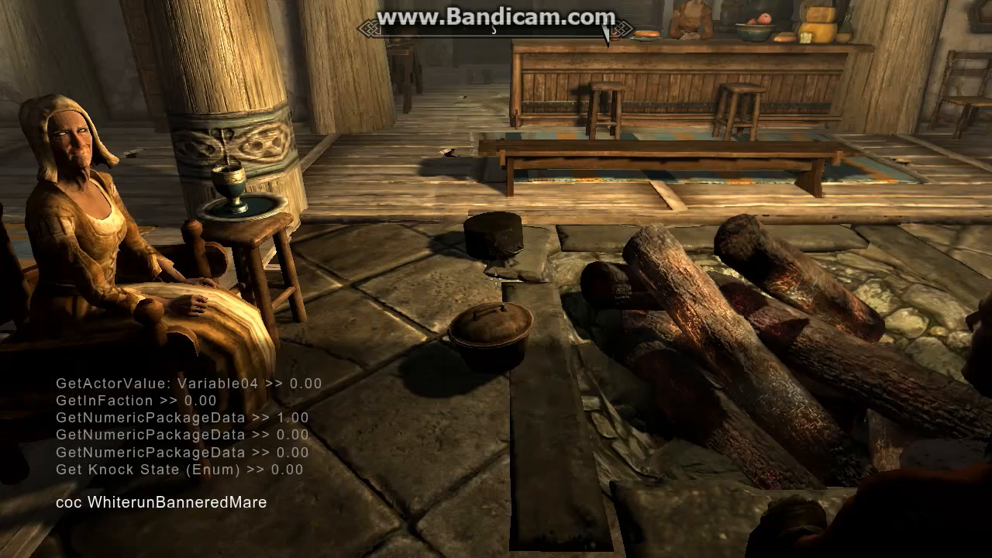
key(Up)
key(Return)
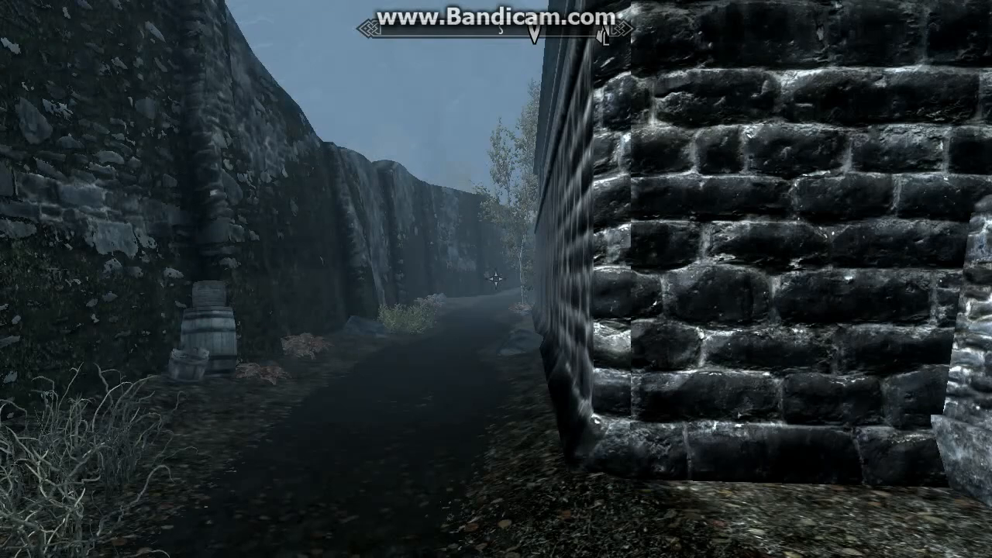
Teleport to the temple with the console command coc RiftenTempleOfMara and walk up to Maramal
key(grave)
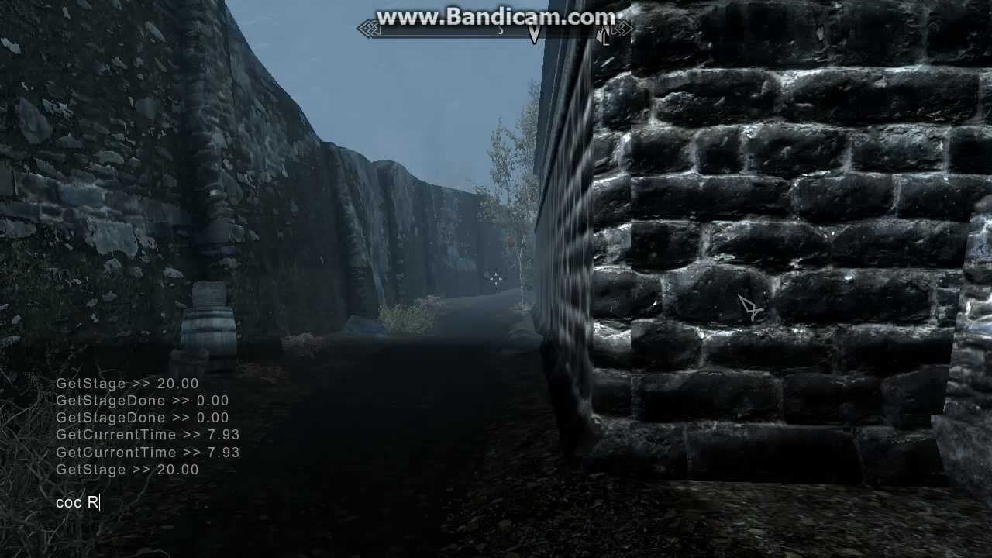
text(pleOf)
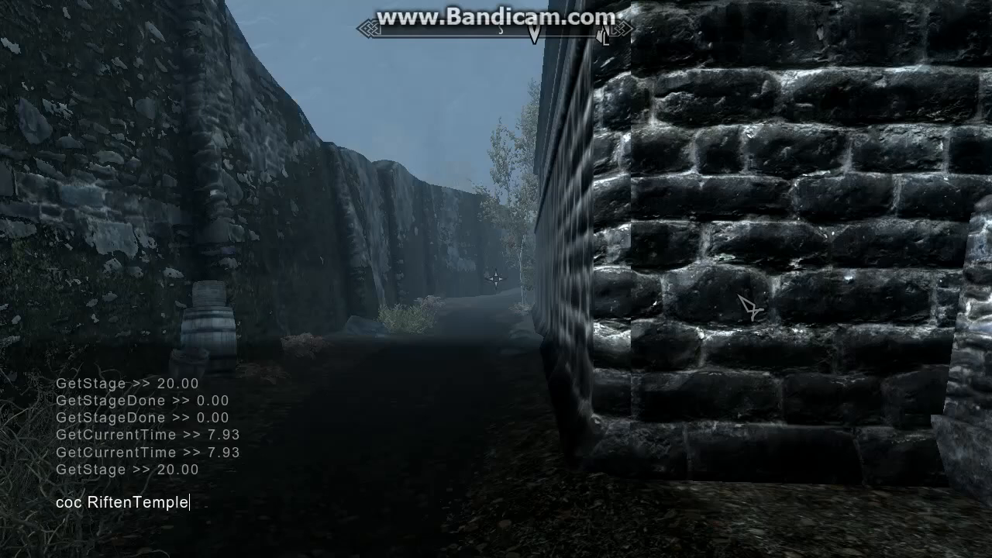
text(Mara)
key(Return)
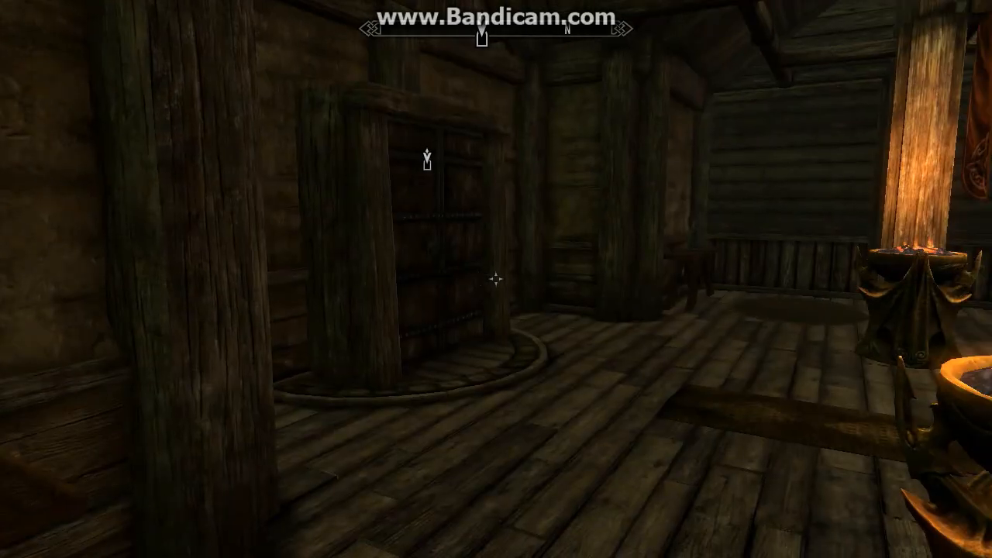
key(a)
key(w)
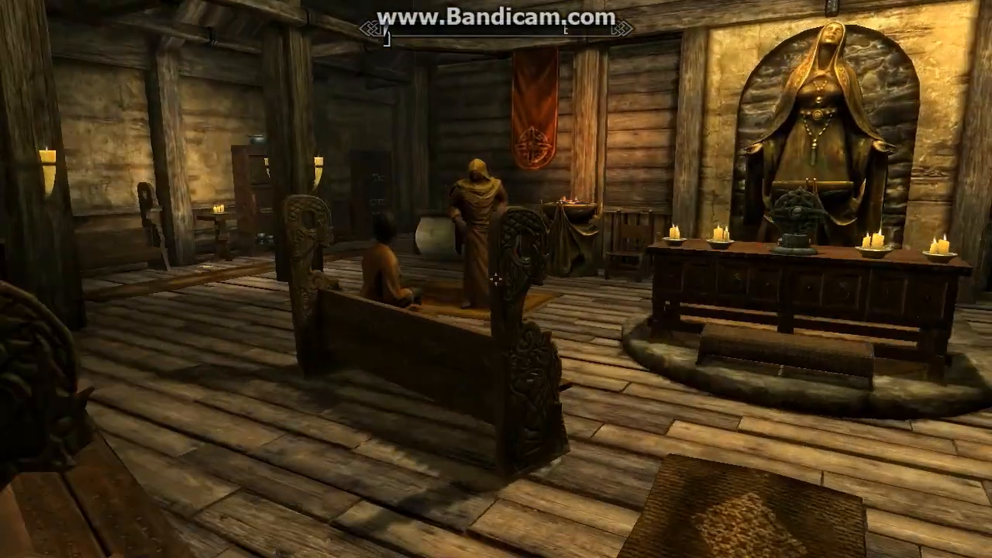
key(w)
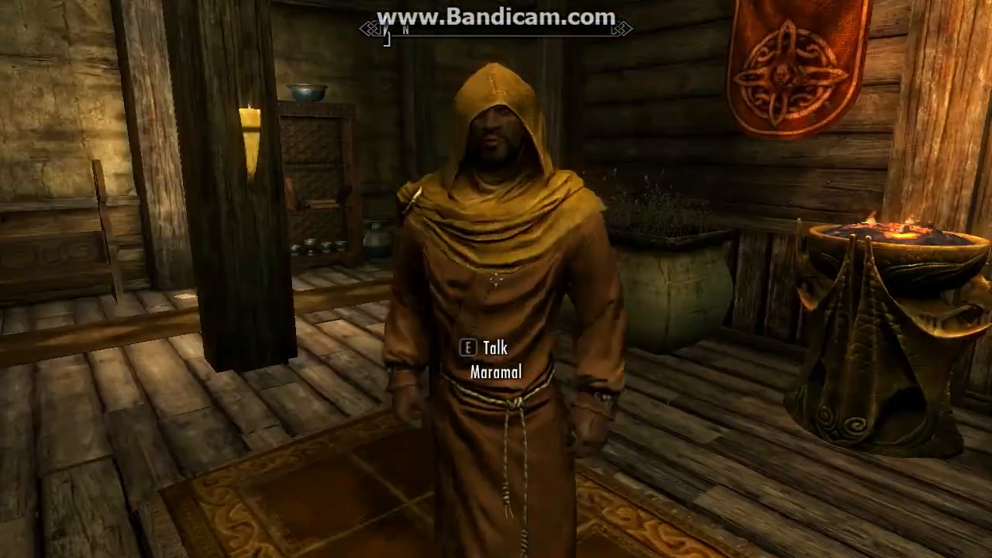
Talk to Maramal and request the wedding with "I'd like to have a wedding at the temple."
key(e)
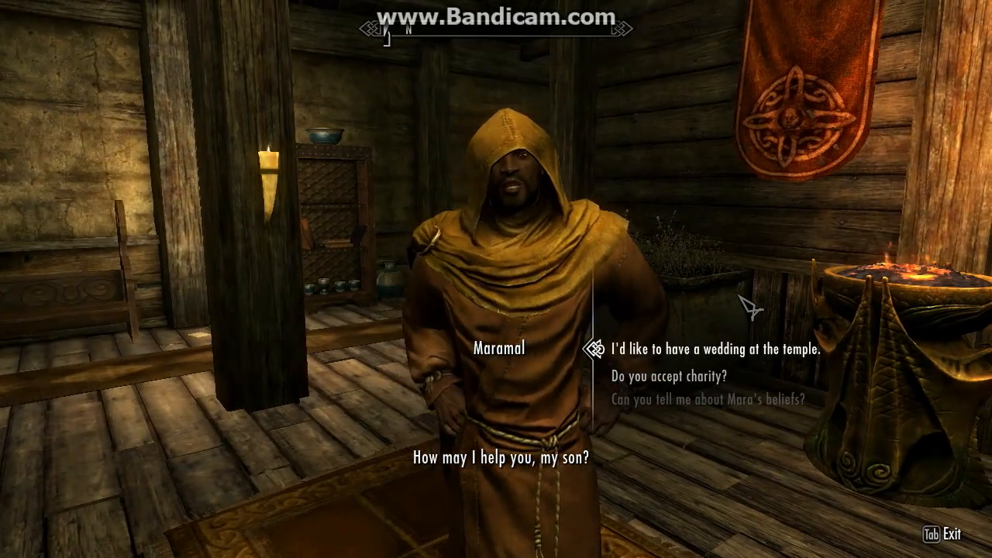
key(e)
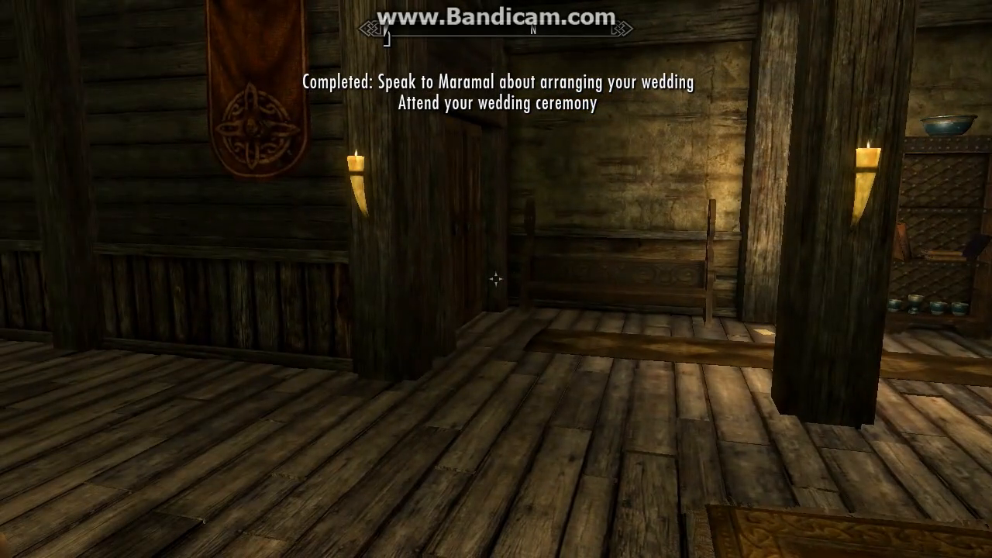
Check the Miscellaneous quests in the journal for the wedding ceremony objective, and return to the game
key(Escape)
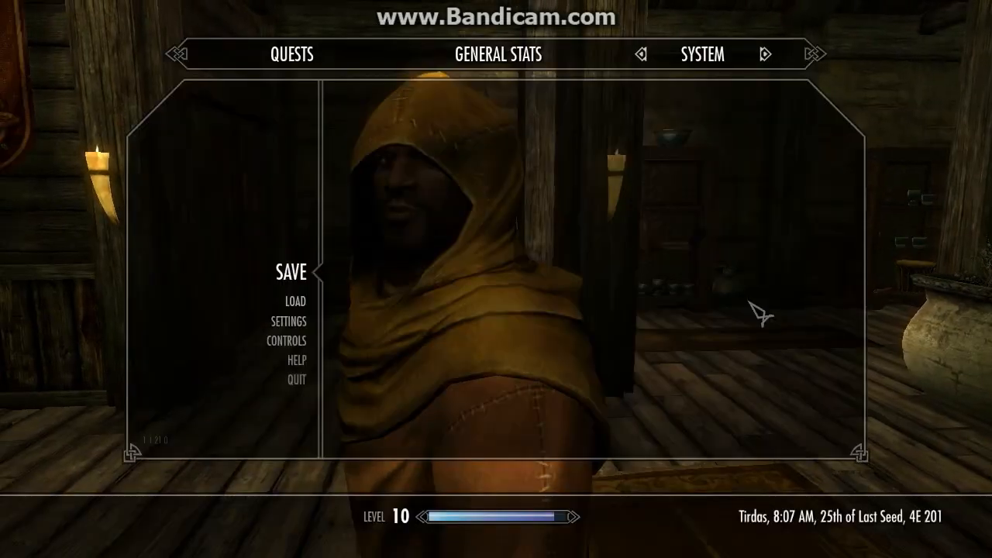
click(303, 59)
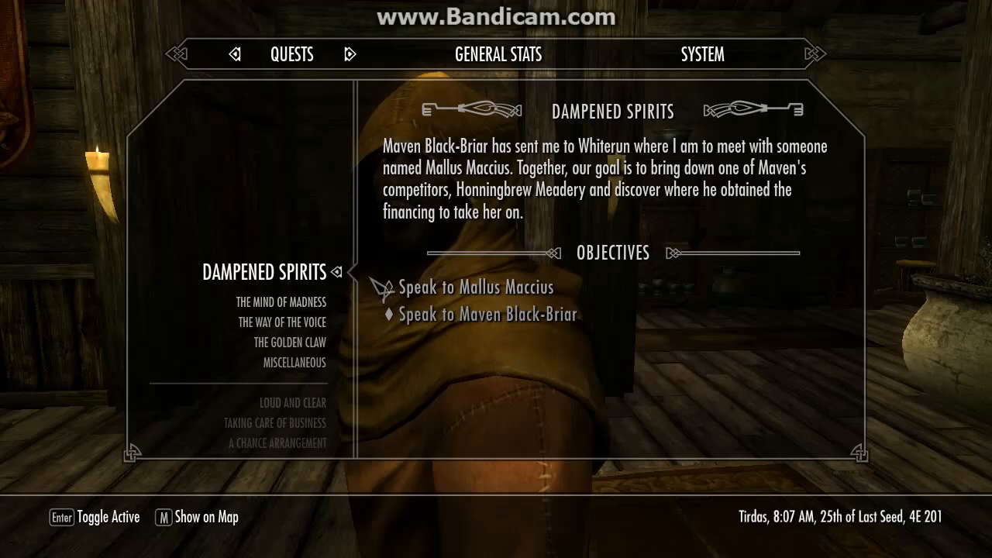
key(Down)
key(Down)
key(Down)
key(Down)
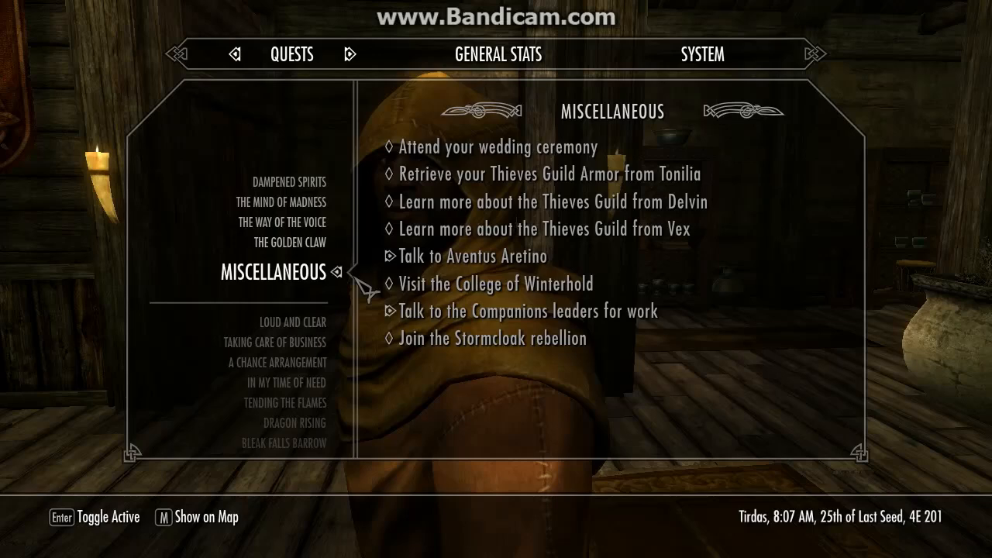
key(Escape)
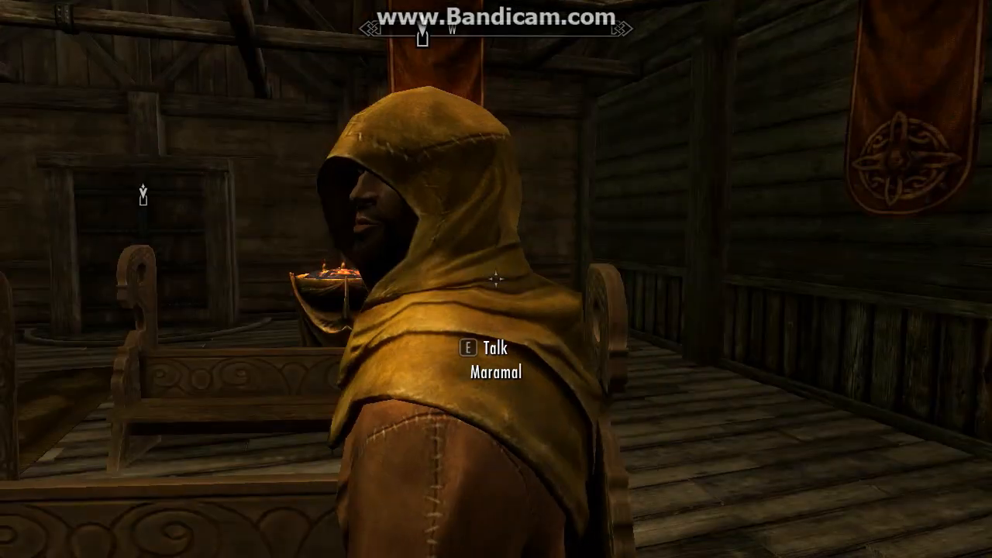
Walk past Maramal and the benches to the temple's double door and exit to Riften
key(a)
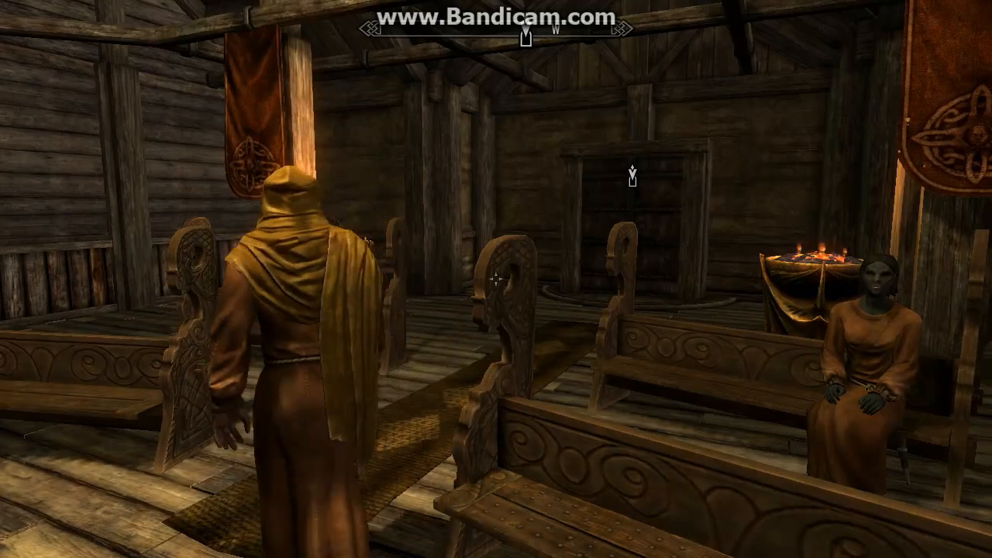
key(a)
key(w)
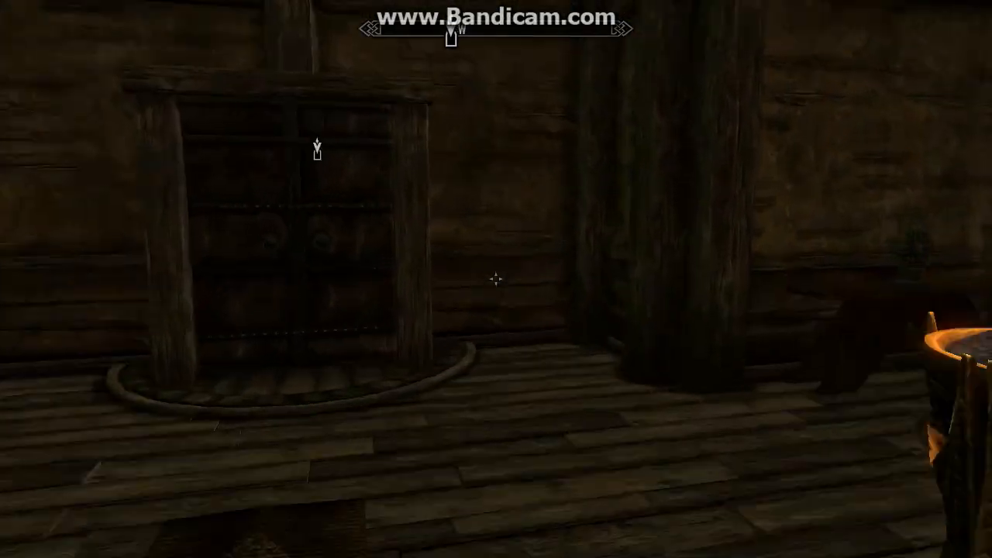
key(w)
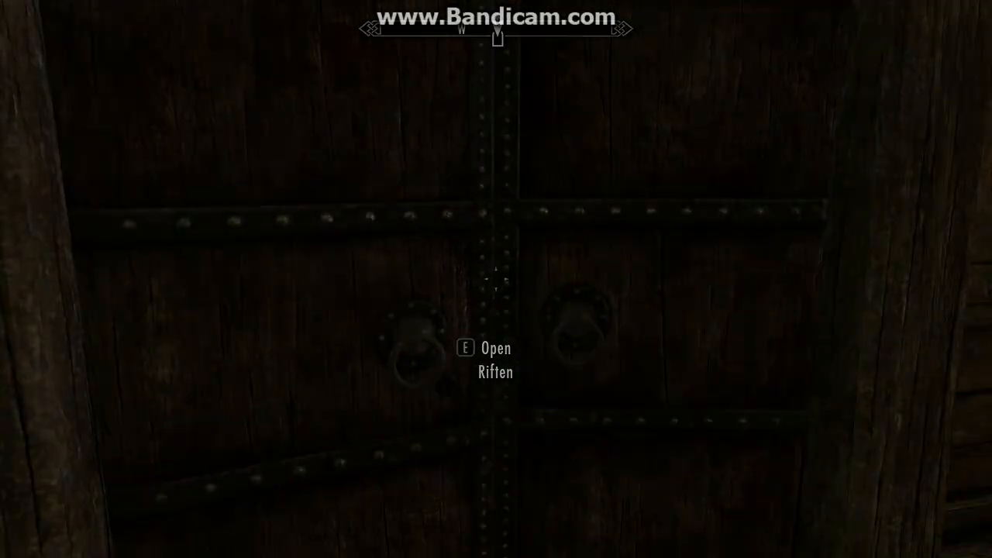
key(e)
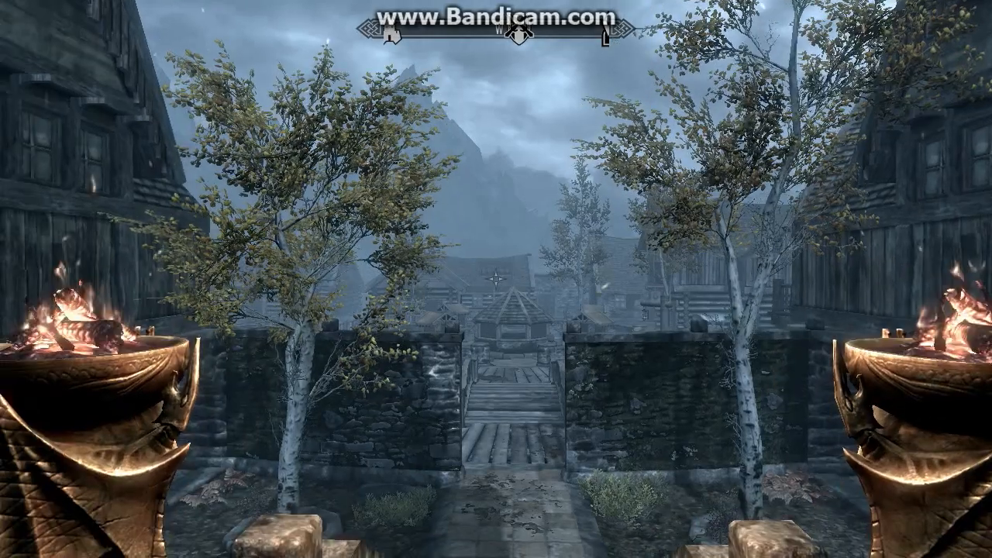
Wait 10 hours outside the temple
key(t)
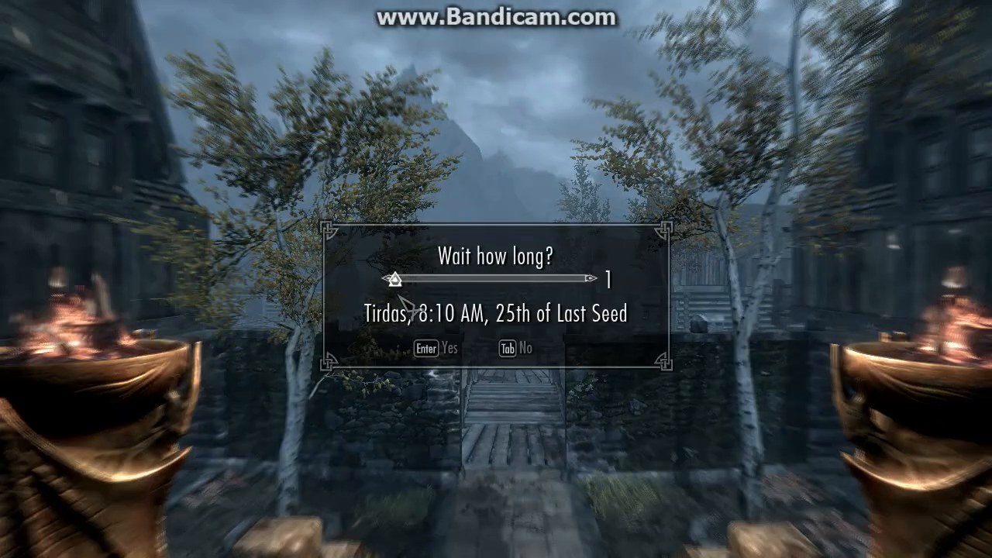
key(Right)
key(Right)
key(Right)
key(Right)
key(Right)
key(Right)
key(Right)
key(Right)
key(Right)
key(Right)
key(Left)
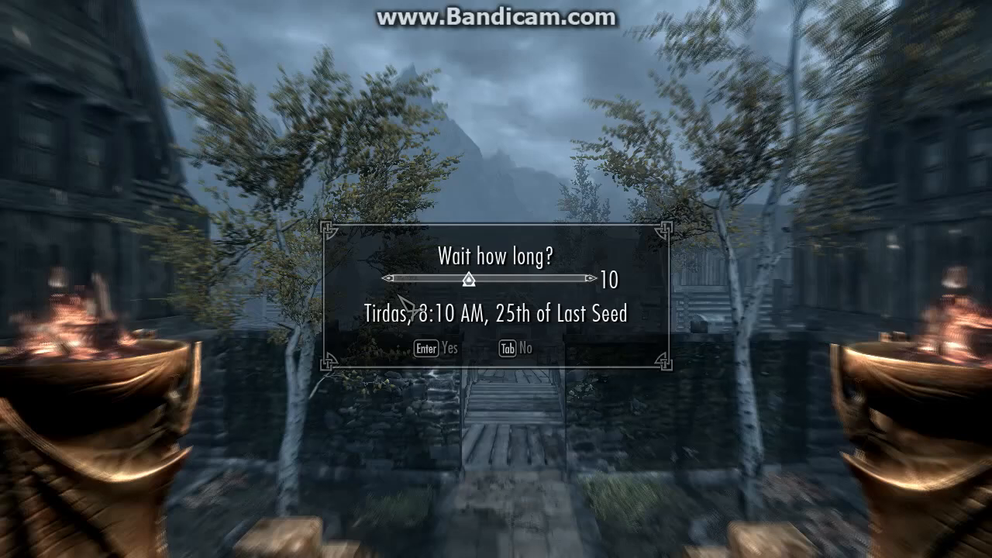
key(Left)
key(Left)
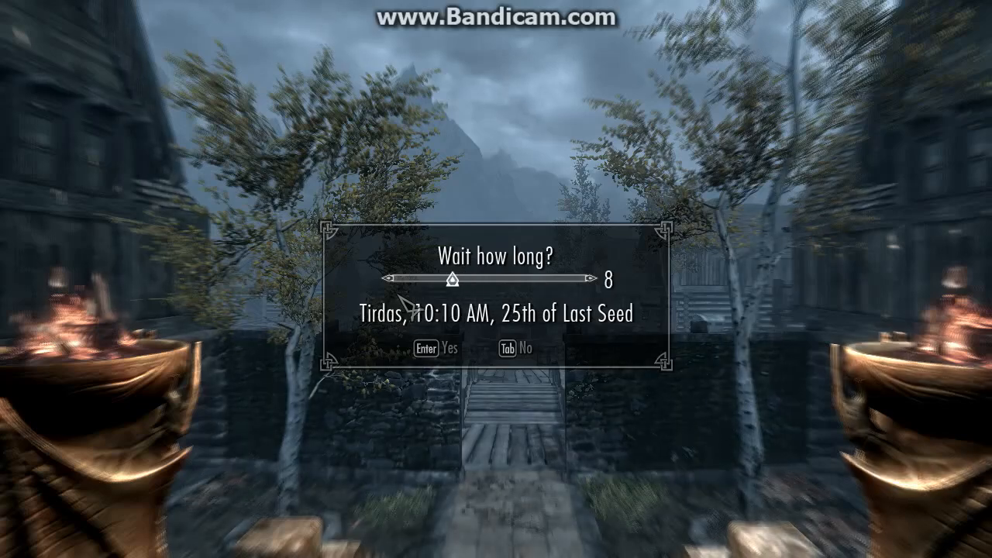
key(Left)
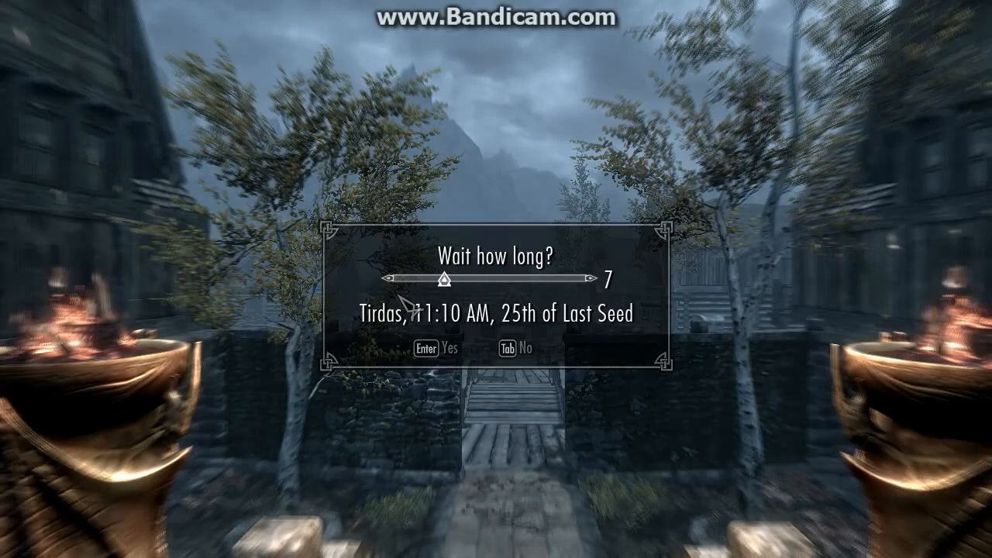
key(Left)
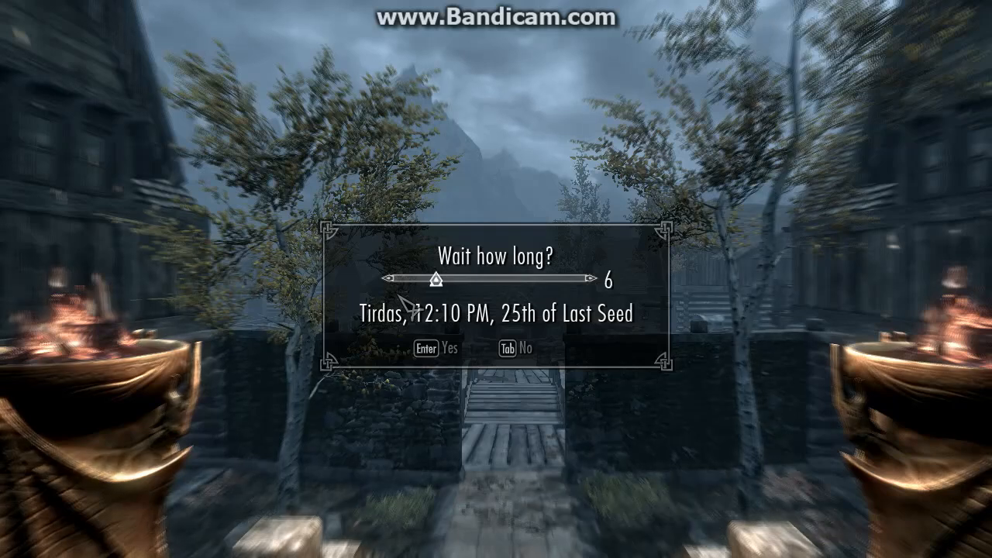
key(Left)
key(Left)
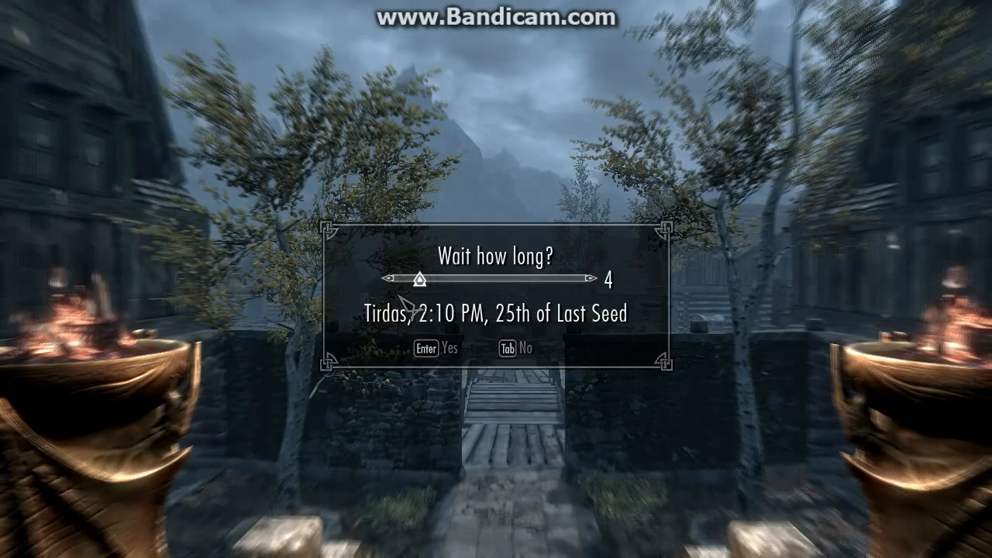
key(Left)
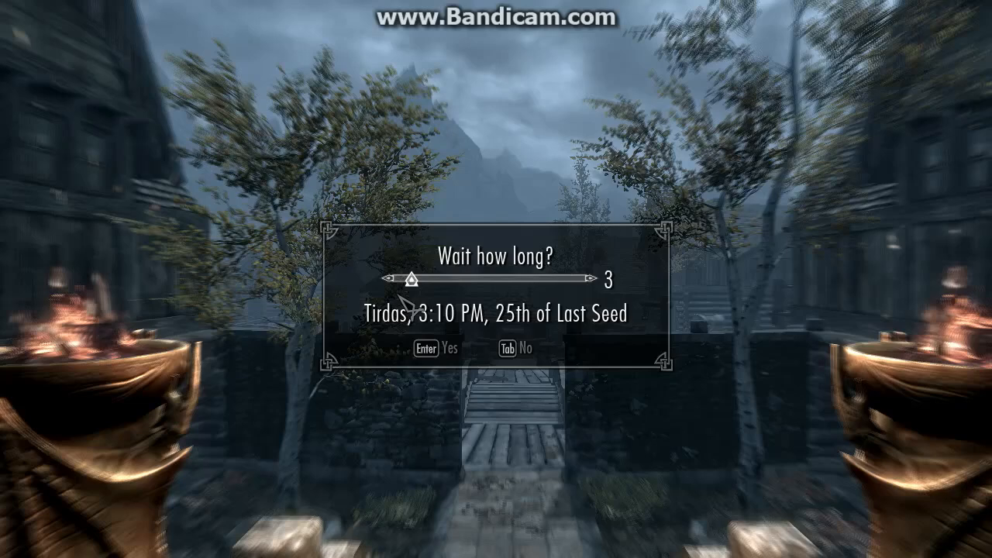
key(Left)
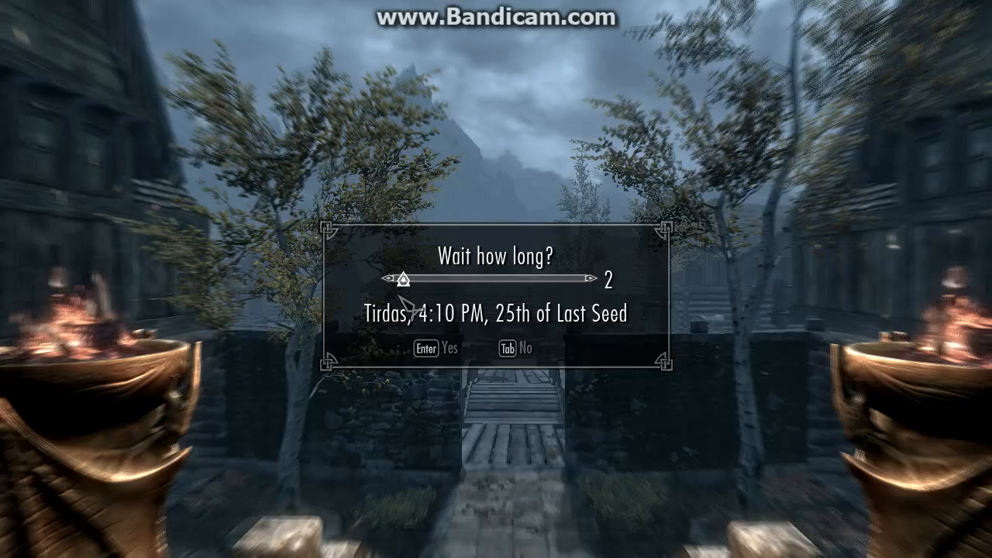
key(Left)
key(Return)
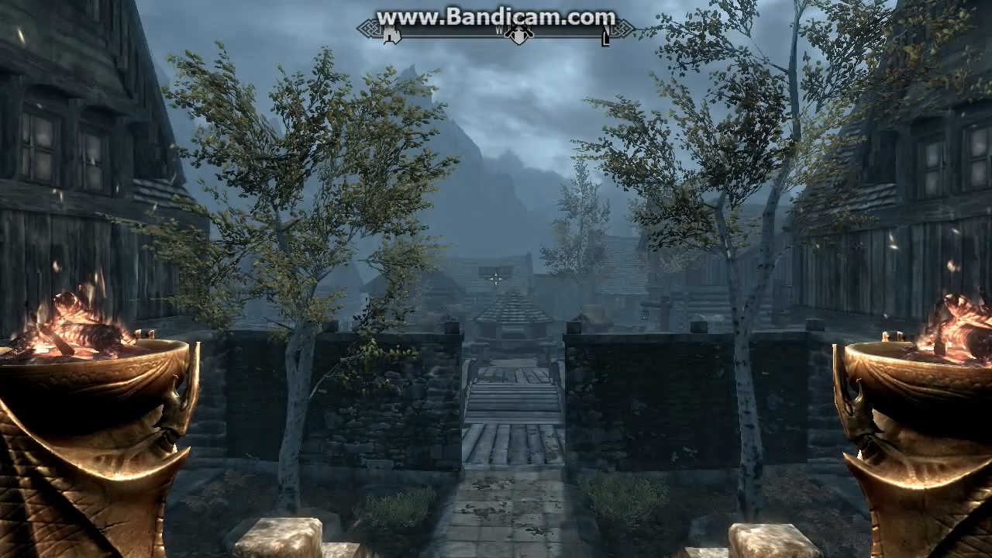
Wait another 12 hours outside the temple to reach the morning of the wedding day
key(t)
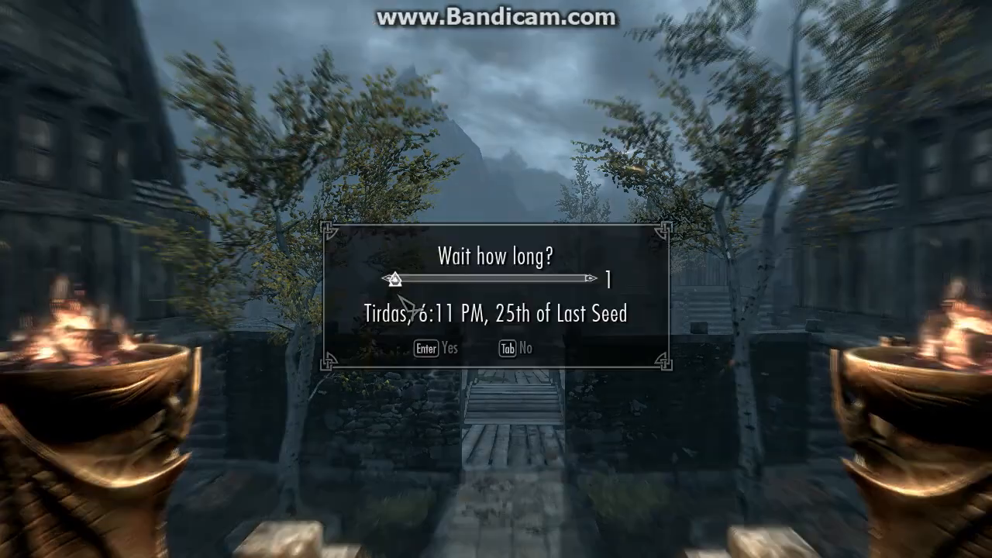
key(Right)
key(Right)
key(Right)
key(Right)
key(Right)
key(Right)
key(Right)
key(Right)
key(Right)
key(Right)
key(Right)
key(Return)
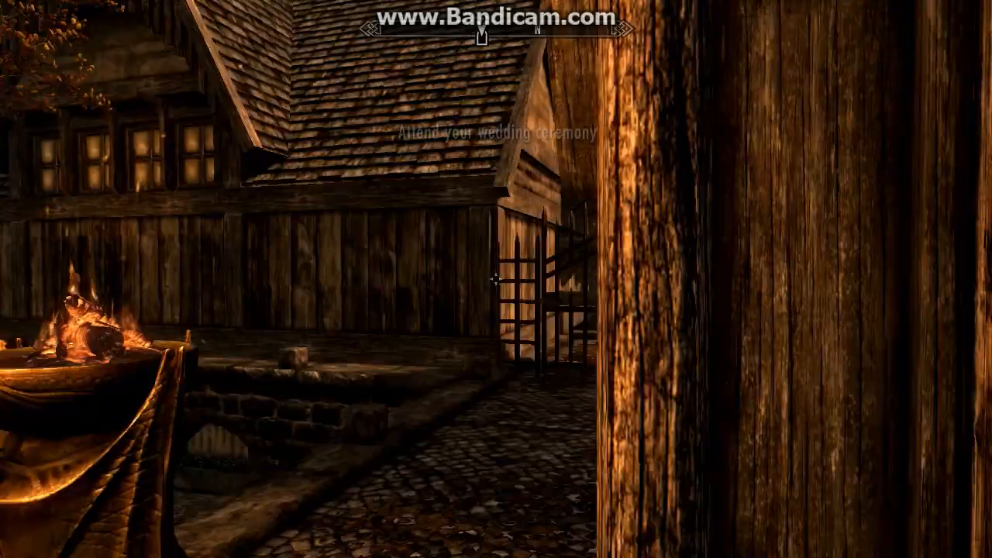
Walk up the cobbled path to the iron gate between the buildings and try to unlock it
key(w)
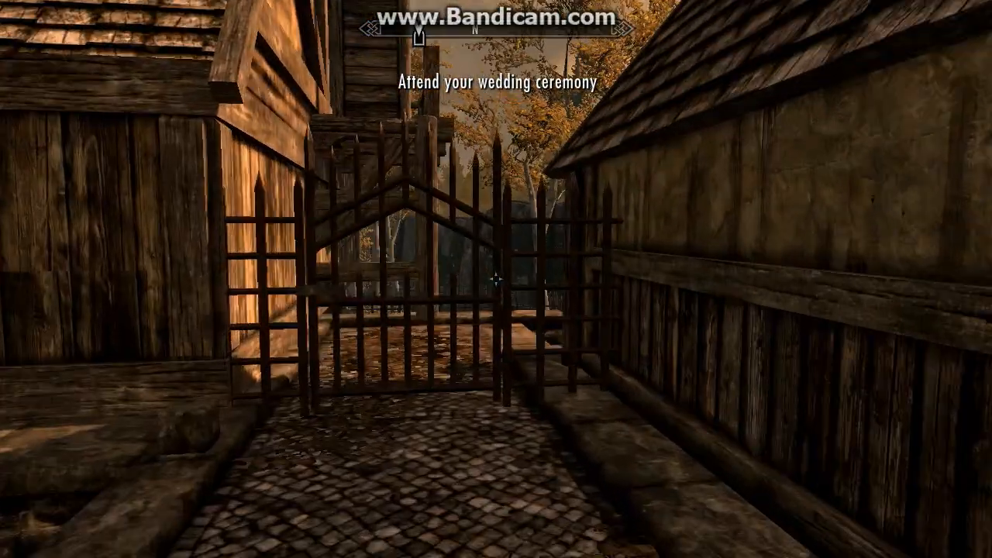
key(w)
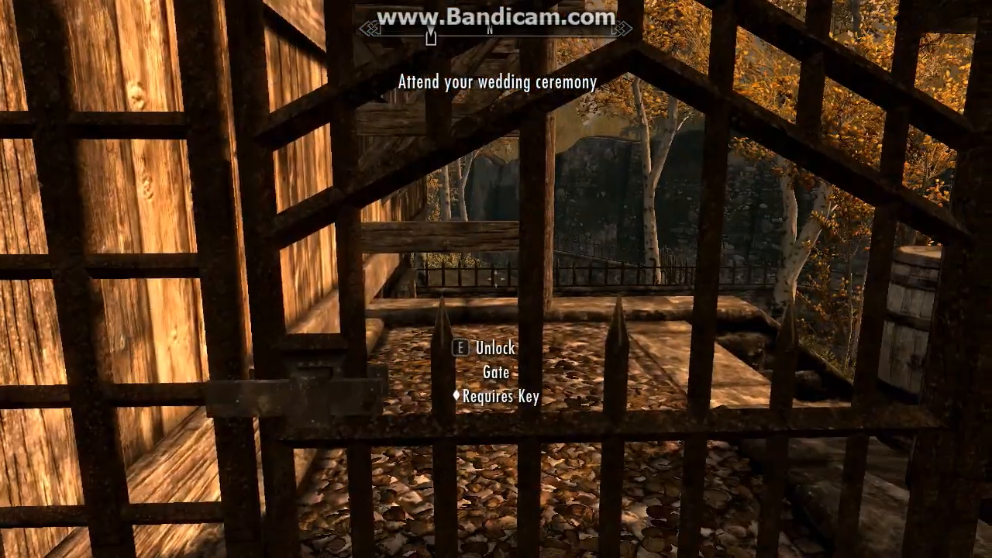
key(e)
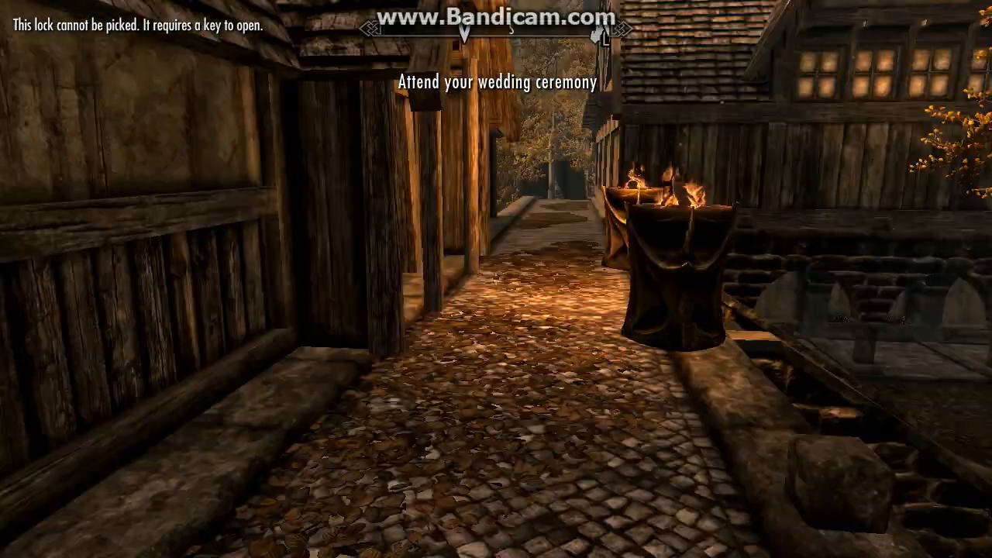
Examine the local map of Riften for the surrounding buildings and markers, and return to the game
key(Tab)
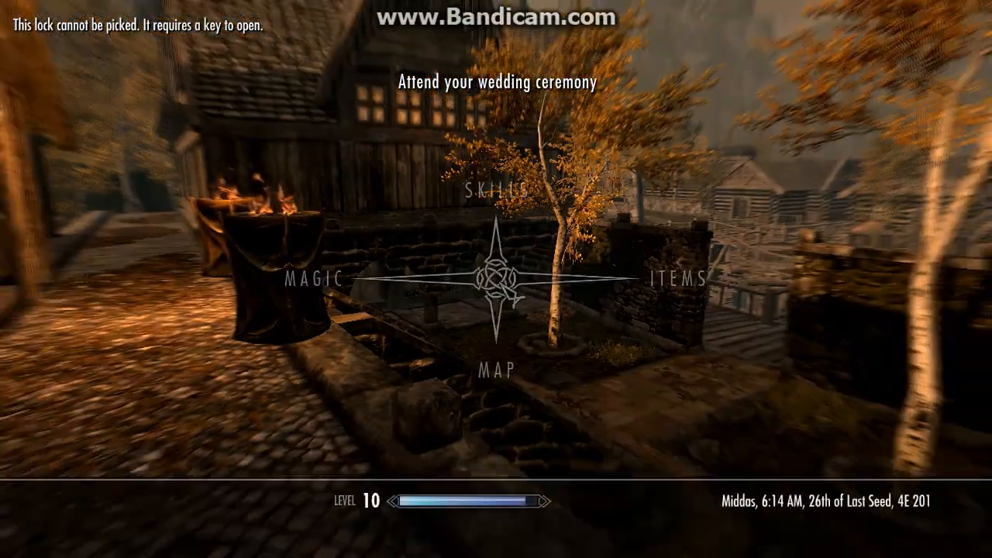
click(502, 316)
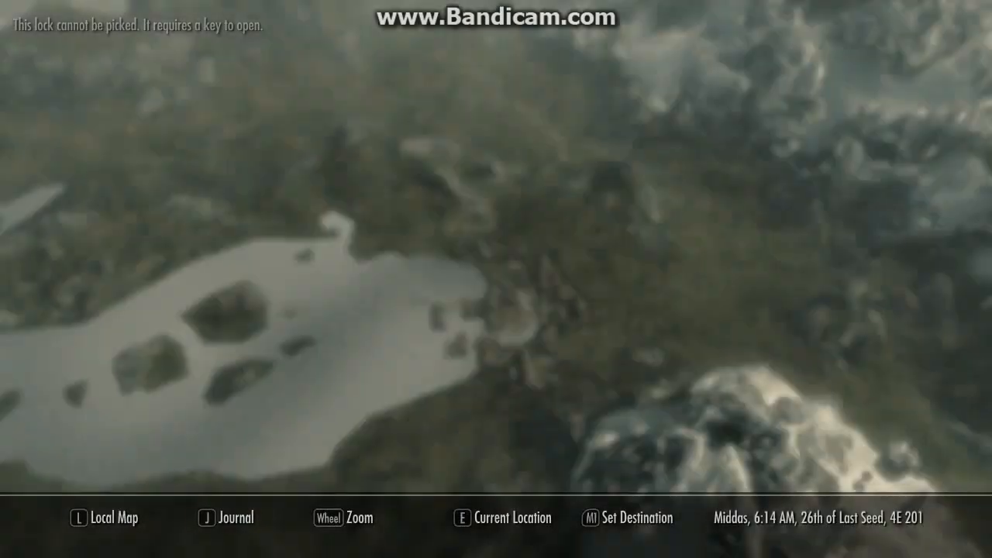
key(l)
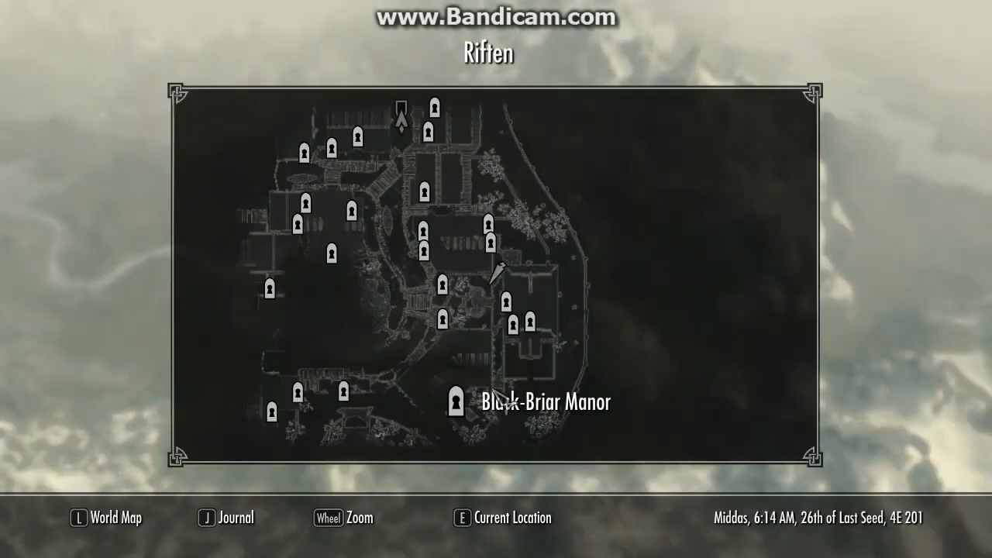
scroll(519, 386, down, 2)
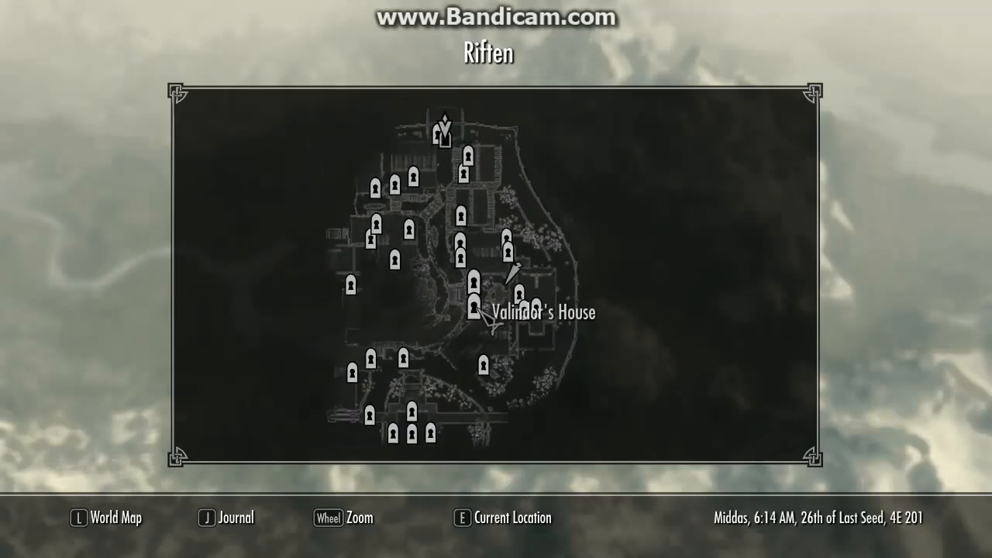
scroll(521, 321, down, 2)
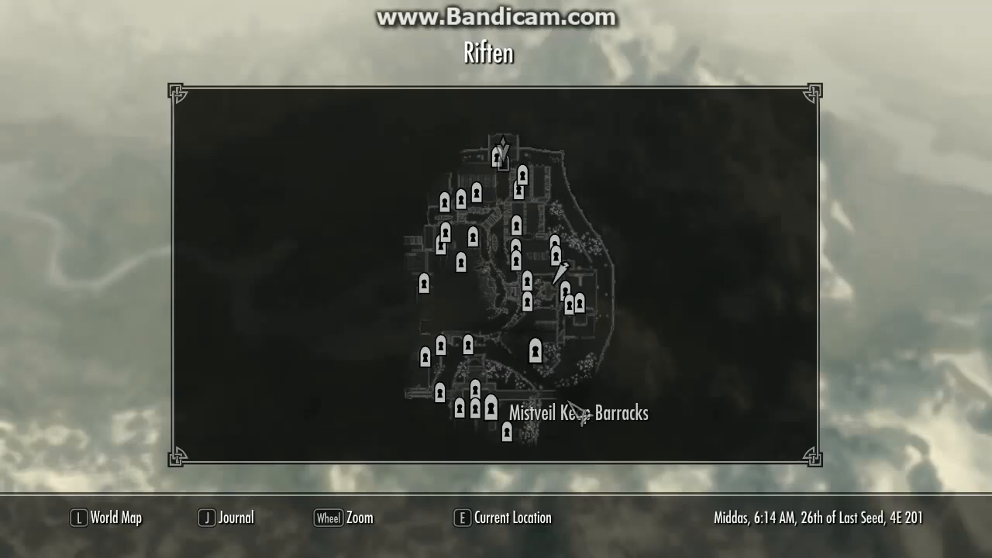
drag(512, 436, 572, 380)
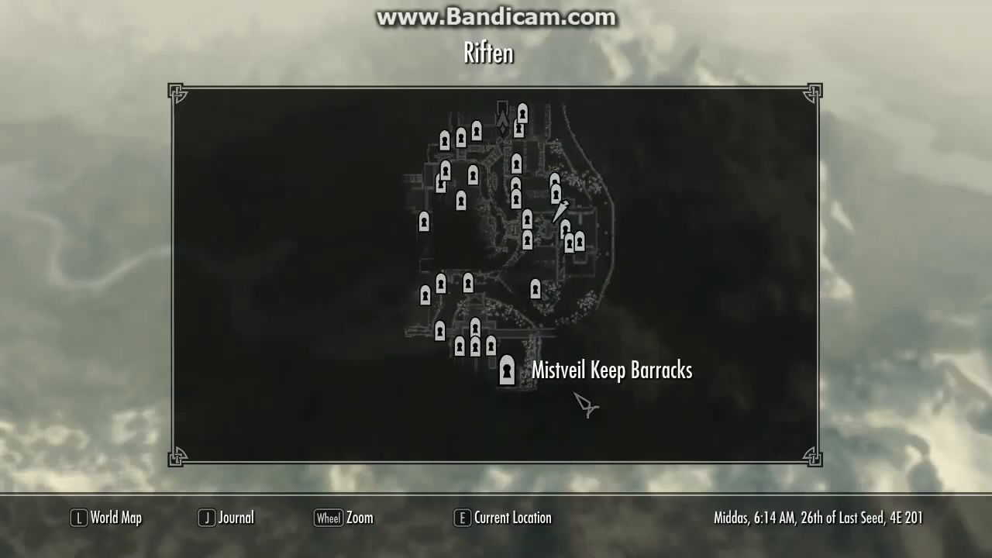
key(Escape)
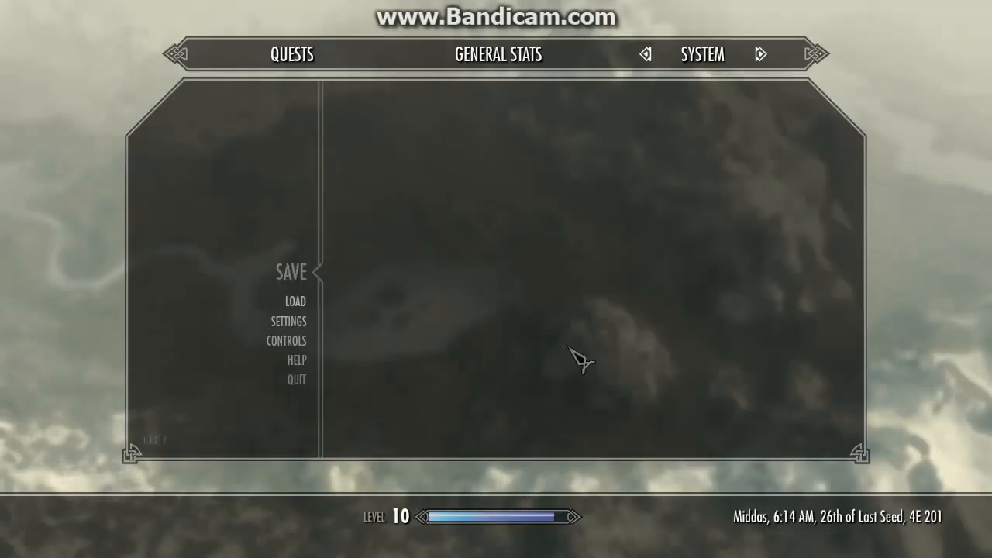
key(Escape)
key(Escape)
key(Escape)
key(Escape)
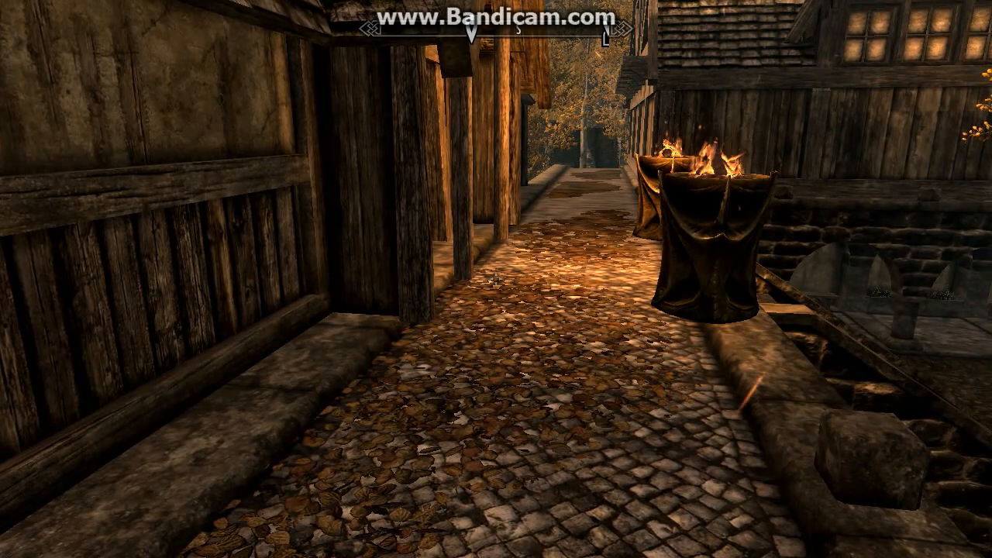
Recheck the wedding ceremony objective among the Miscellaneous quests and close the journal
key(Escape)
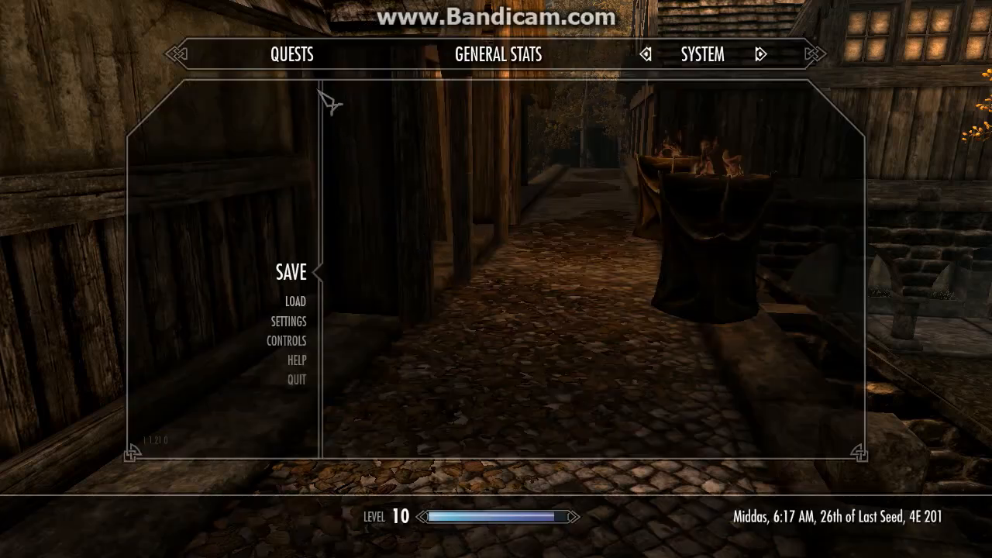
click(302, 56)
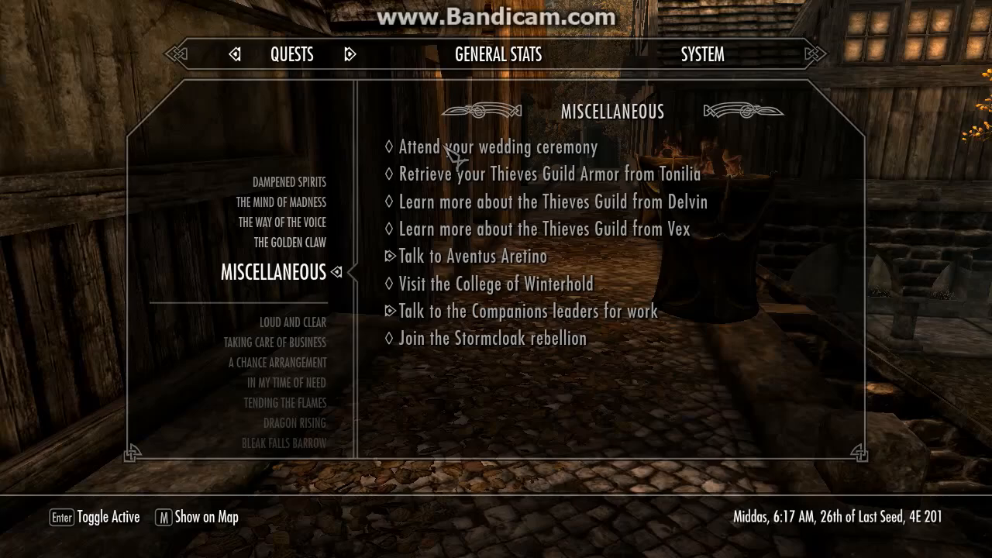
key(Escape)
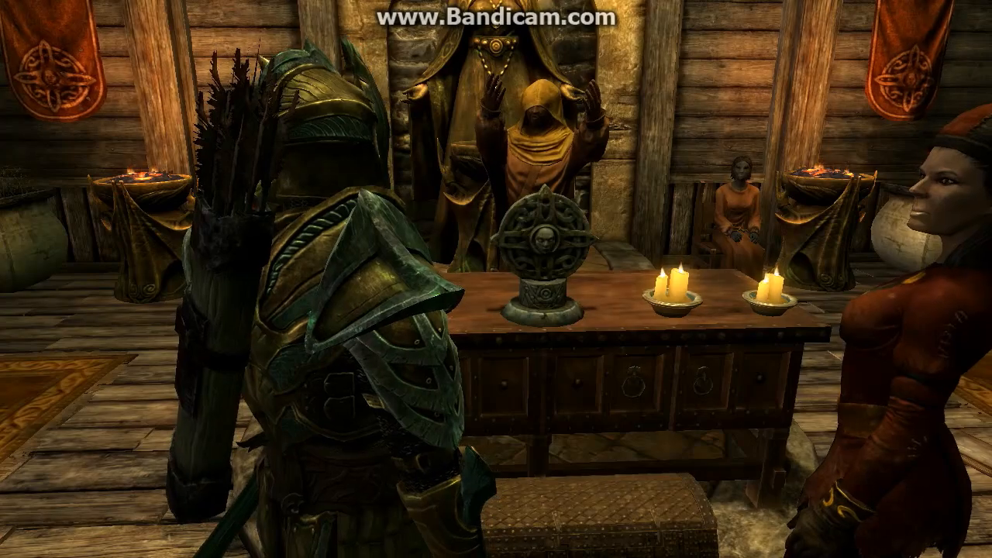
Watch the wedding ceremony at the altar, viewing the couple from near and far and from several angles
scroll(496, 279, down, 3)
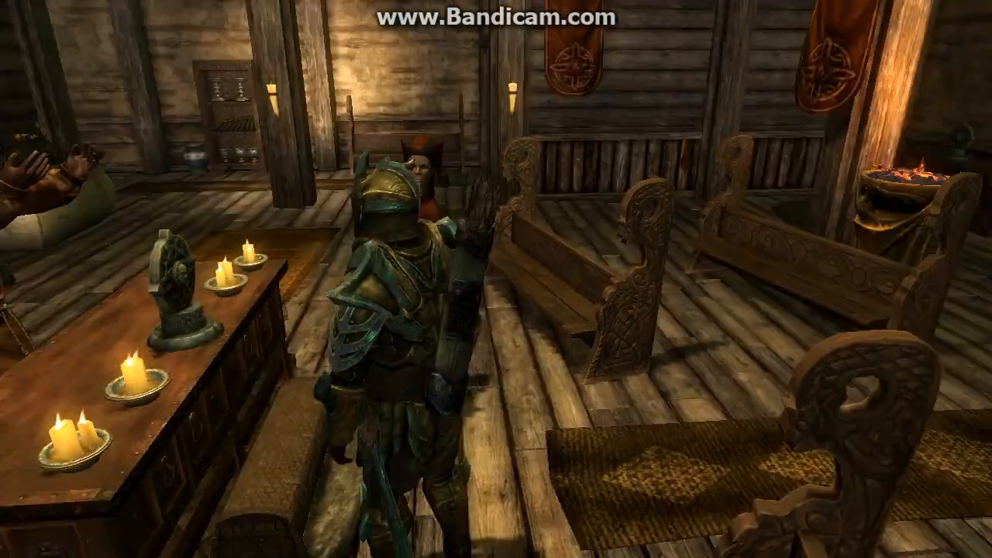
scroll(496, 279, up, 3)
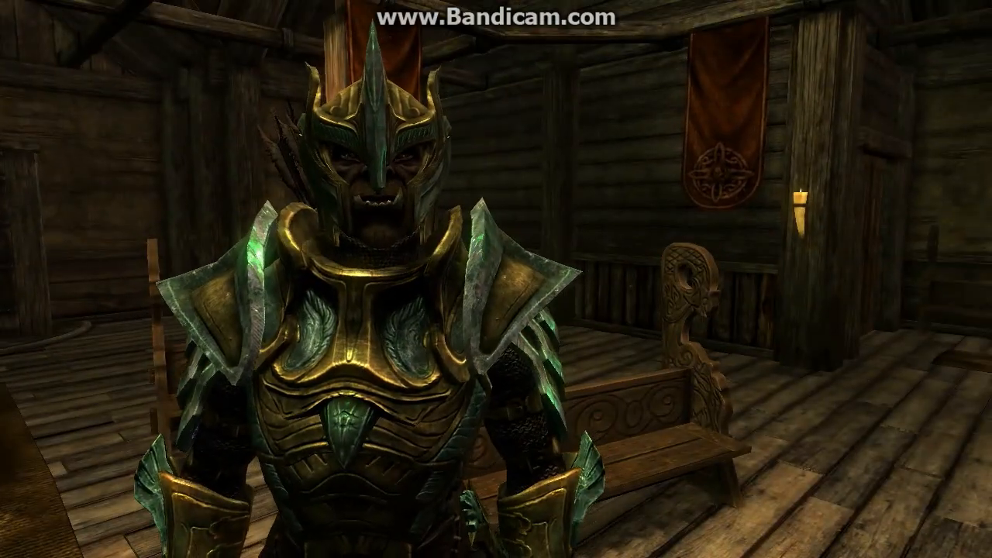
scroll(496, 279, down, 3)
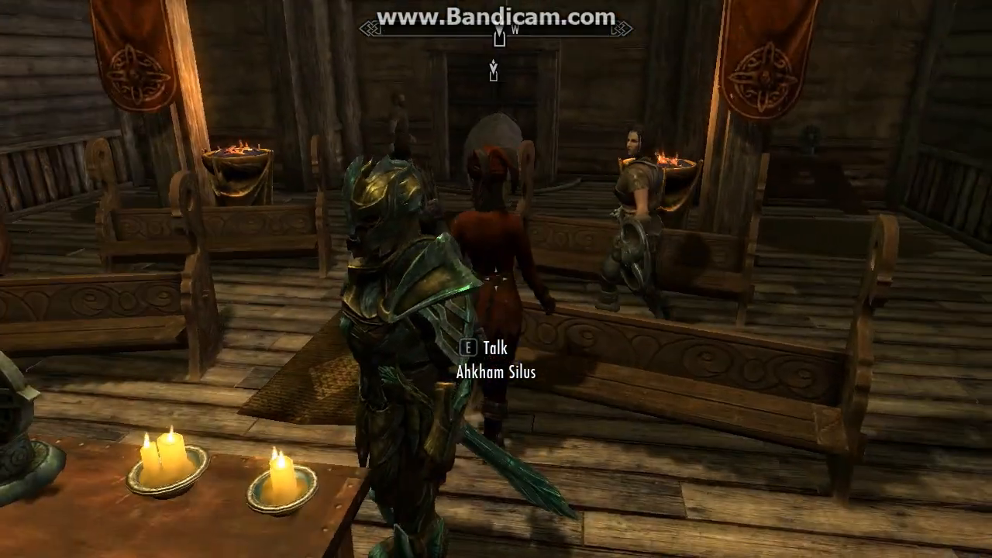
Catch up with Ahkham Silus between the pews and tell her to live in the player's house in Whiterun
key(w)
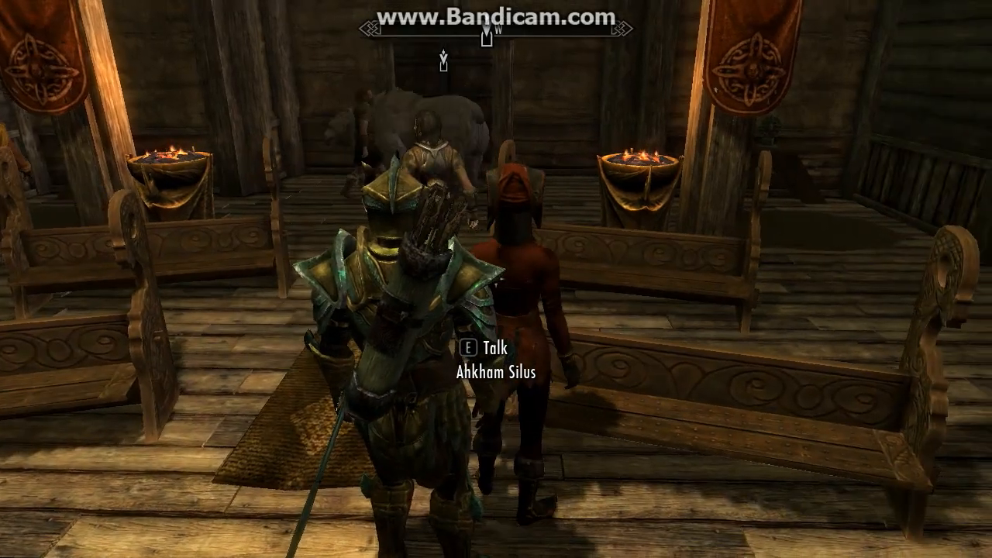
key(e)
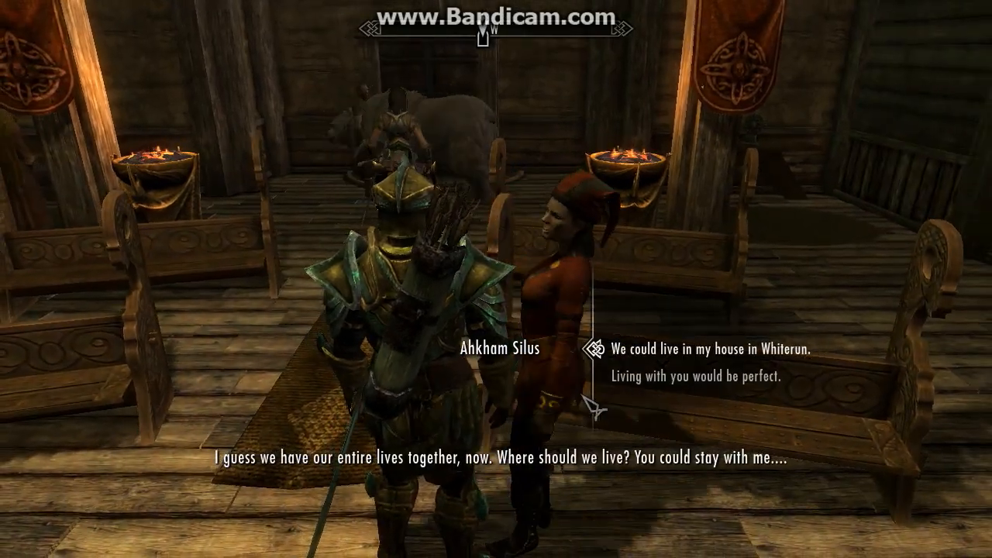
key(e)
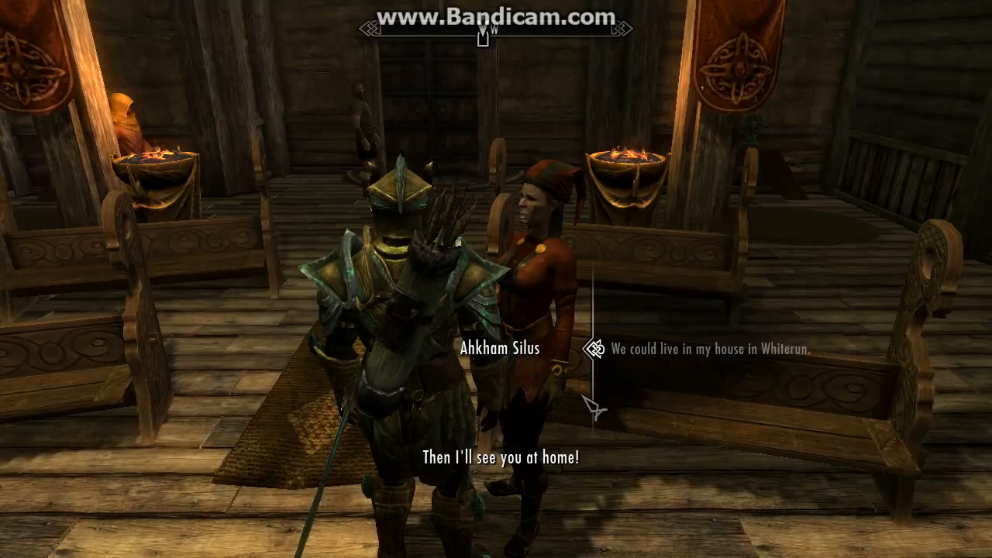